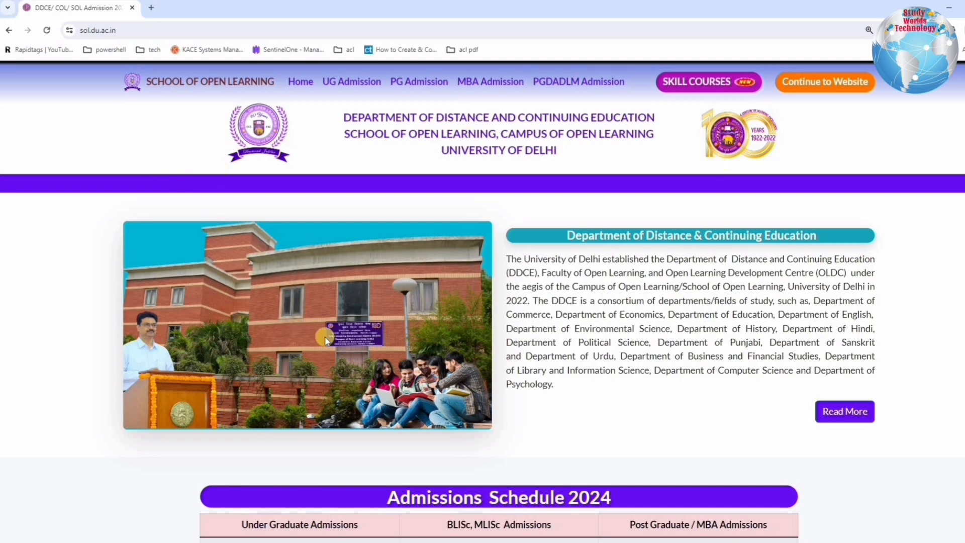
- Highlight the UG, BLISc/MLISc and PG/MBA schedule headings and their 2024 admission start dates
{"action": "scroll", "coordinate": [623, 287], "scroll_direction": "down", "scroll_amount": 4}
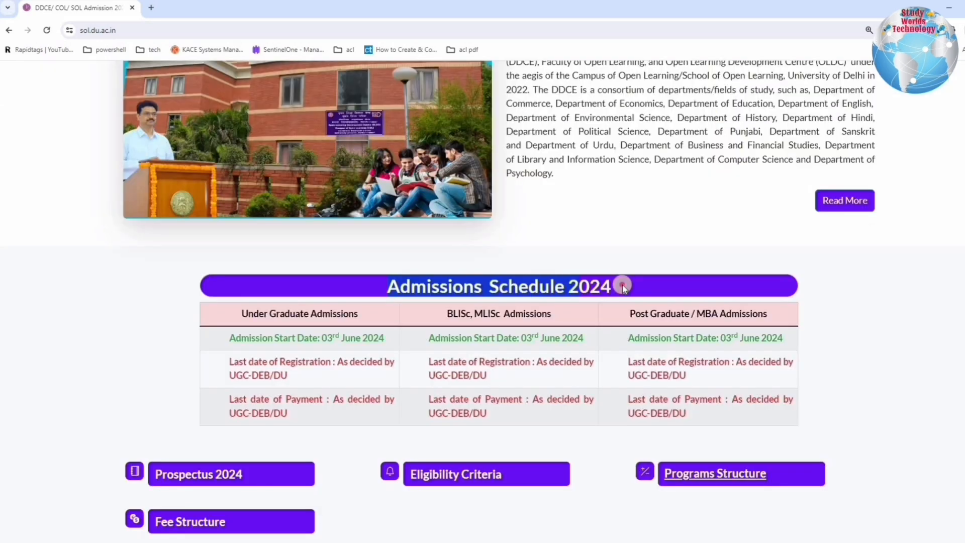
{"action": "left_click_drag", "start_coordinate": [300, 314], "coordinate": [343, 315]}
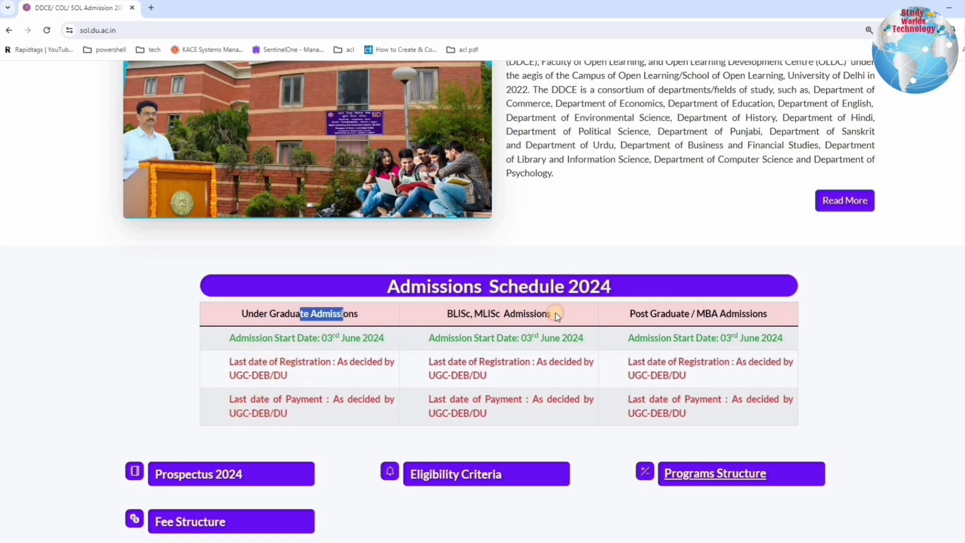
{"action": "left_click_drag", "start_coordinate": [447, 314], "coordinate": [552, 314]}
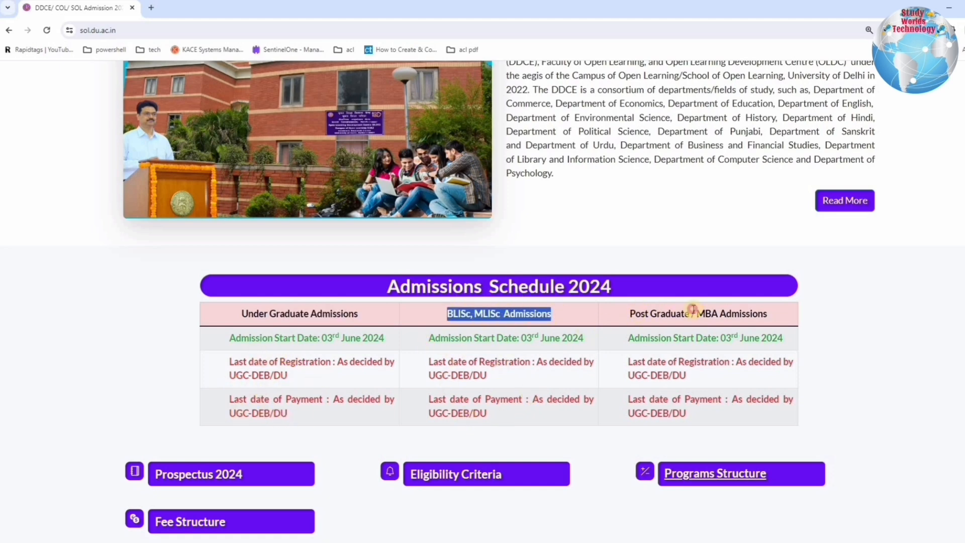
{"action": "left_click_drag", "start_coordinate": [635, 314], "coordinate": [759, 314]}
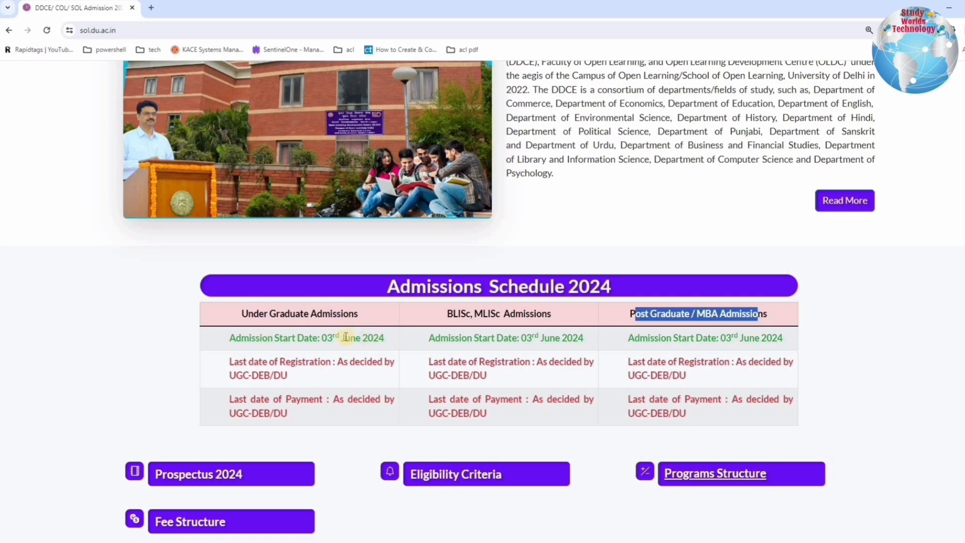
{"action": "left_click_drag", "start_coordinate": [351, 339], "coordinate": [369, 339]}
{"action": "left_click_drag", "start_coordinate": [434, 340], "coordinate": [483, 340]}
{"action": "left_click_drag", "start_coordinate": [666, 339], "coordinate": [783, 340]}
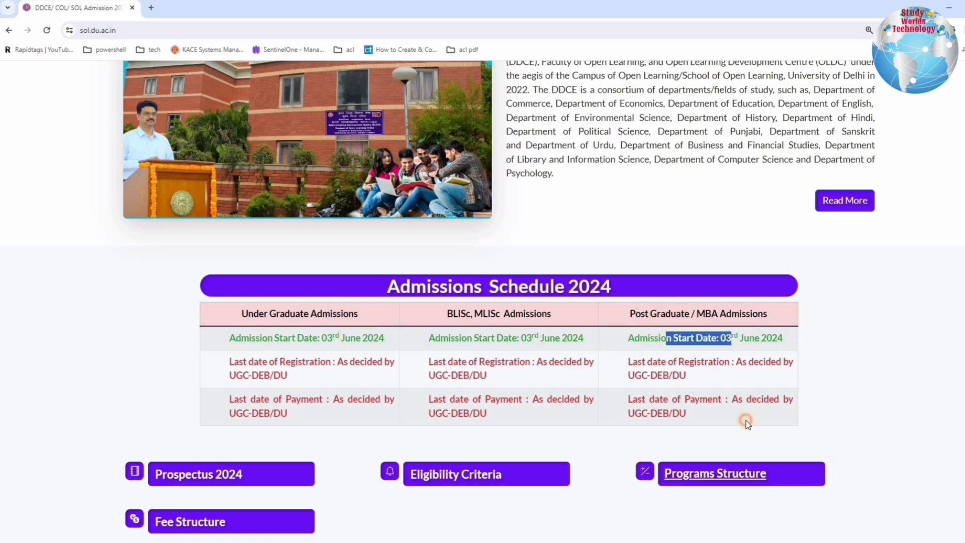
- Expand the Prospectus 2024, Eligibility Criteria, programme structure and Fee Structure links, then return to the top
{"action": "scroll", "coordinate": [188, 329], "scroll_direction": "down", "scroll_amount": 3}
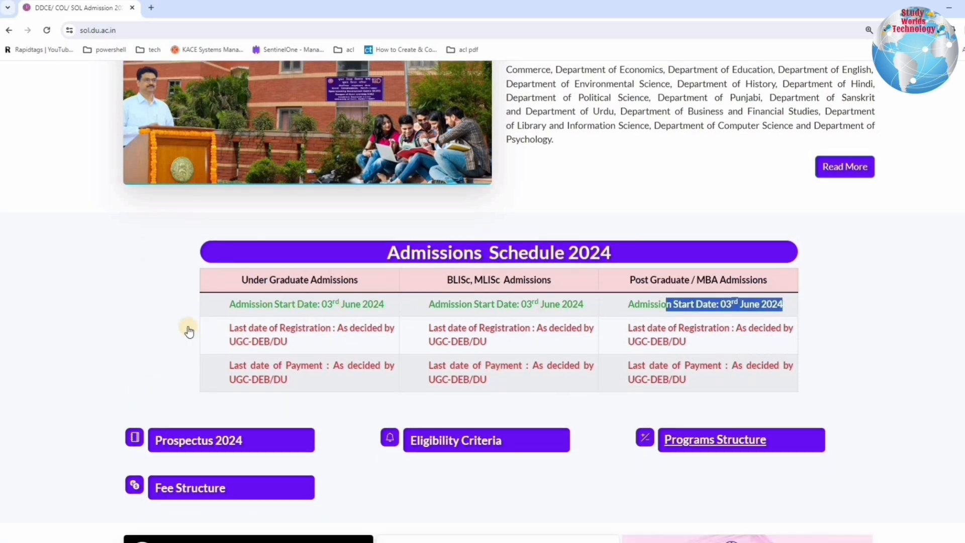
{"action": "left_click", "coordinate": [171, 324]}
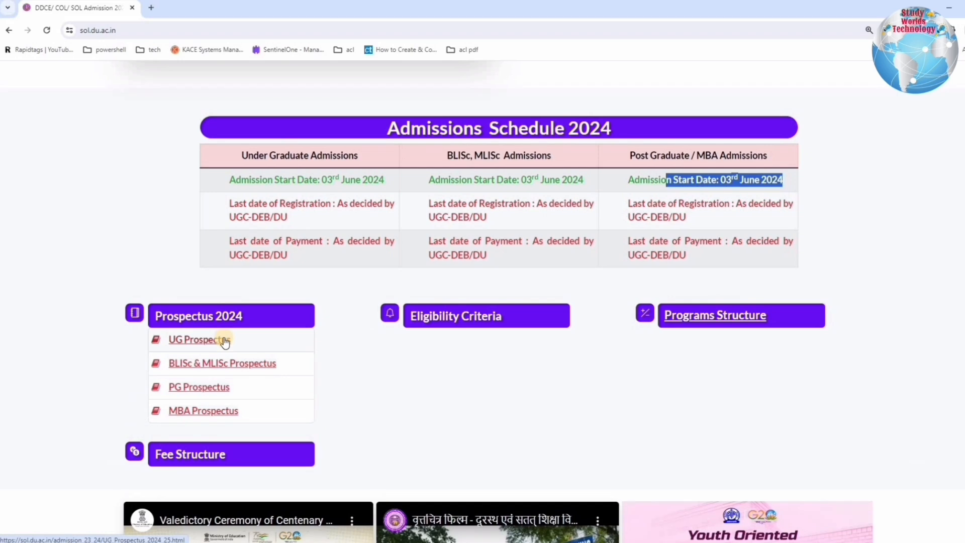
{"action": "left_click", "coordinate": [459, 313]}
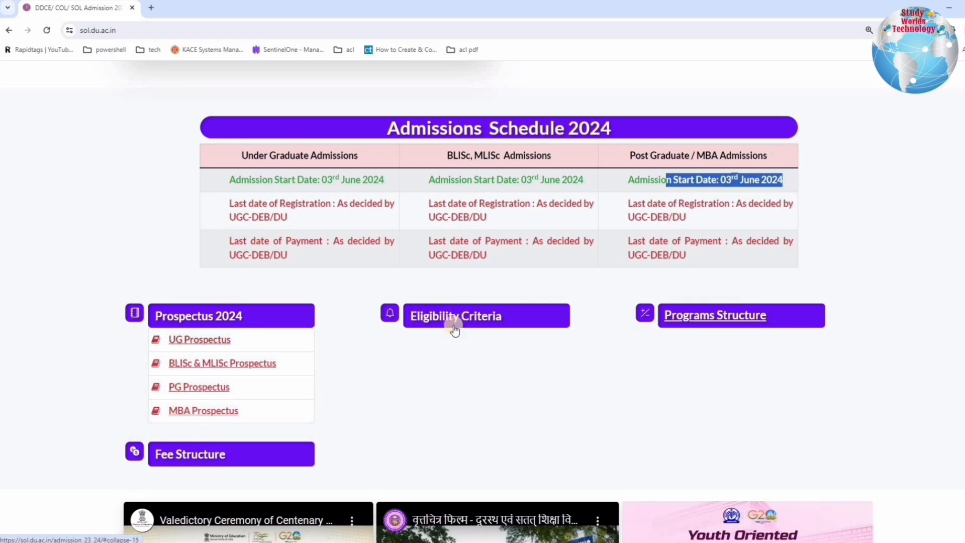
{"action": "left_click", "coordinate": [692, 318]}
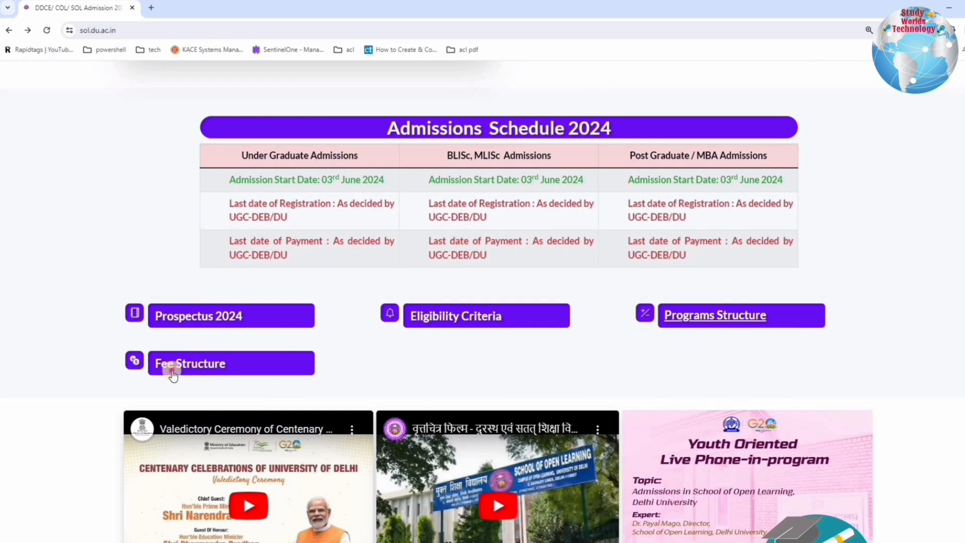
{"action": "left_click", "coordinate": [173, 372]}
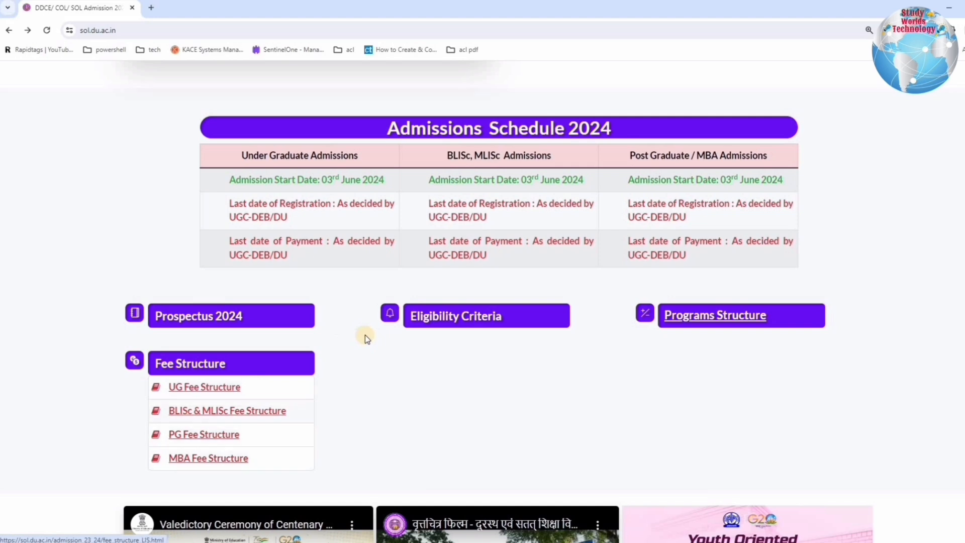
{"action": "scroll", "coordinate": [365, 338], "scroll_direction": "up", "scroll_amount": 7}
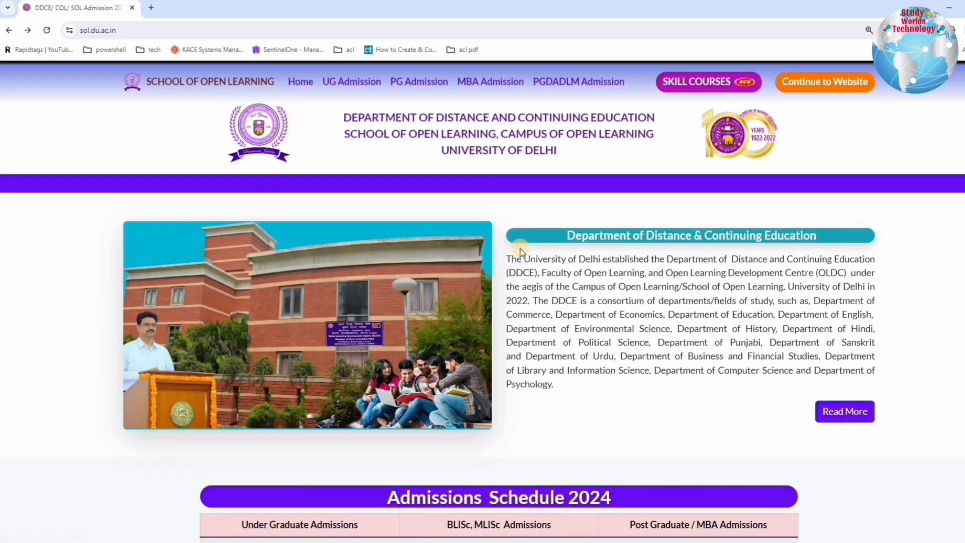
- Open the UG admission portal in a new tab and highlight its Admissions 2024-25 welcome title
{"action": "left_click", "coordinate": [340, 82]}
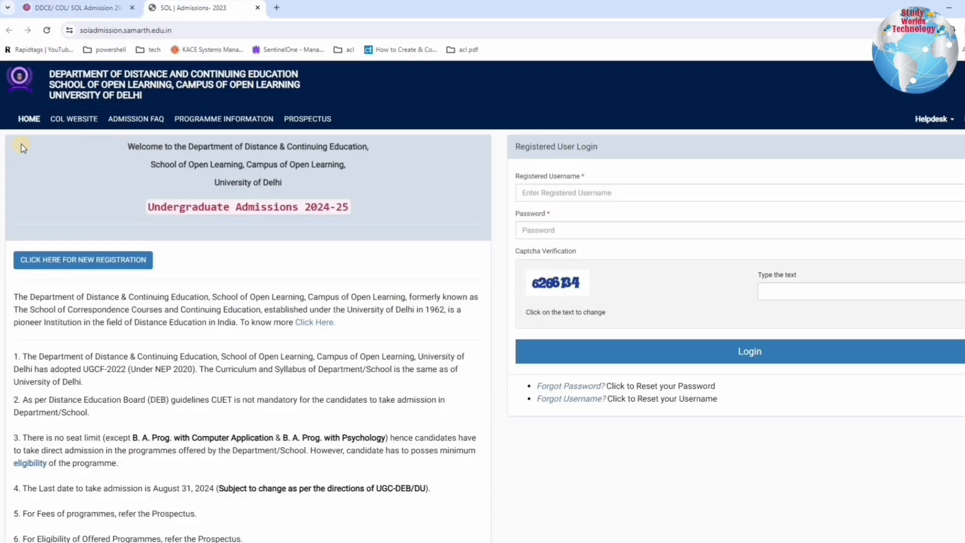
{"action": "left_click_drag", "start_coordinate": [340, 162], "coordinate": [160, 173]}
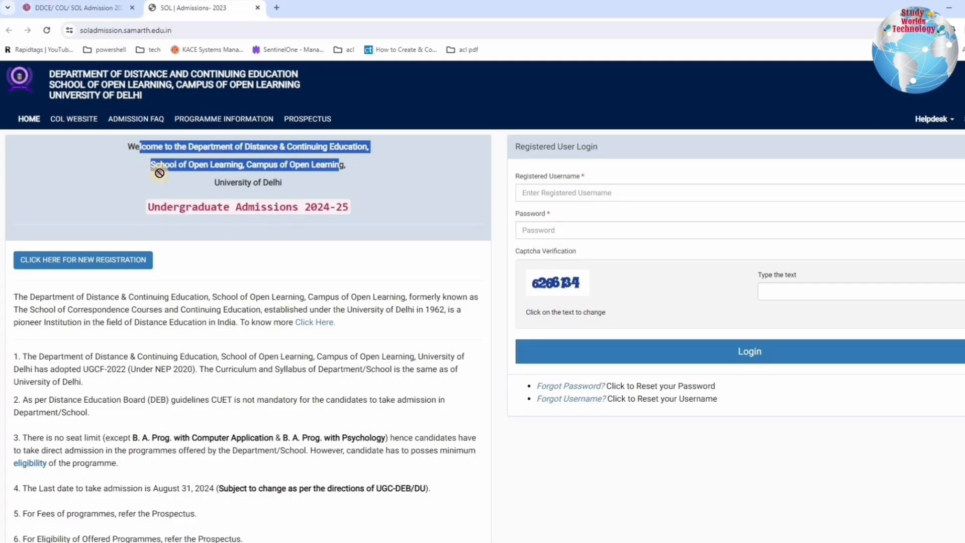
{"action": "left_click_drag", "start_coordinate": [369, 212], "coordinate": [235, 208]}
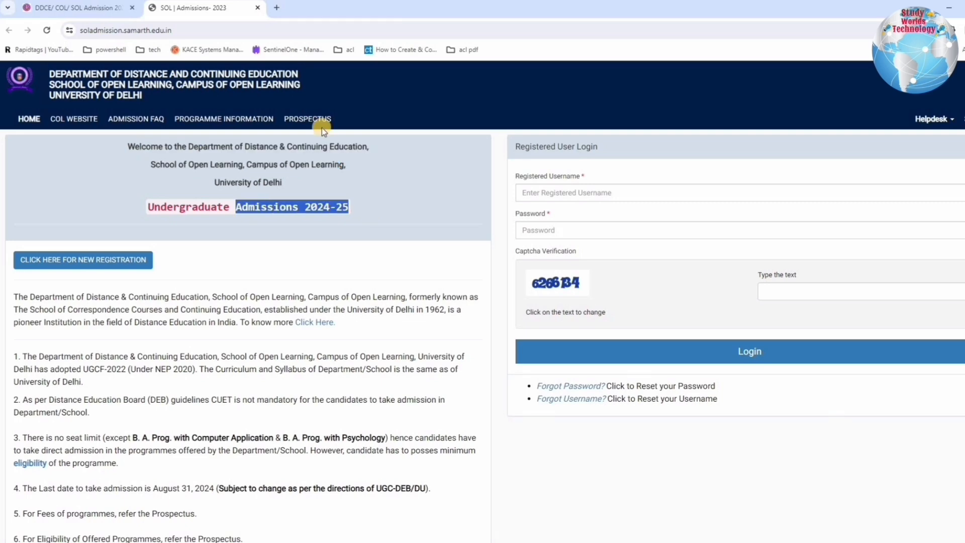
{"action": "left_click", "coordinate": [321, 120]}
- Highlight the introduction and notes on UGCF-2022, optional CUET and seat-limited B. A. Prog. programmes
{"action": "scroll", "coordinate": [33, 189], "scroll_direction": "down", "scroll_amount": 2}
{"action": "left_click_drag", "start_coordinate": [35, 191], "coordinate": [232, 203]}
{"action": "left_click_drag", "start_coordinate": [333, 228], "coordinate": [320, 247]}
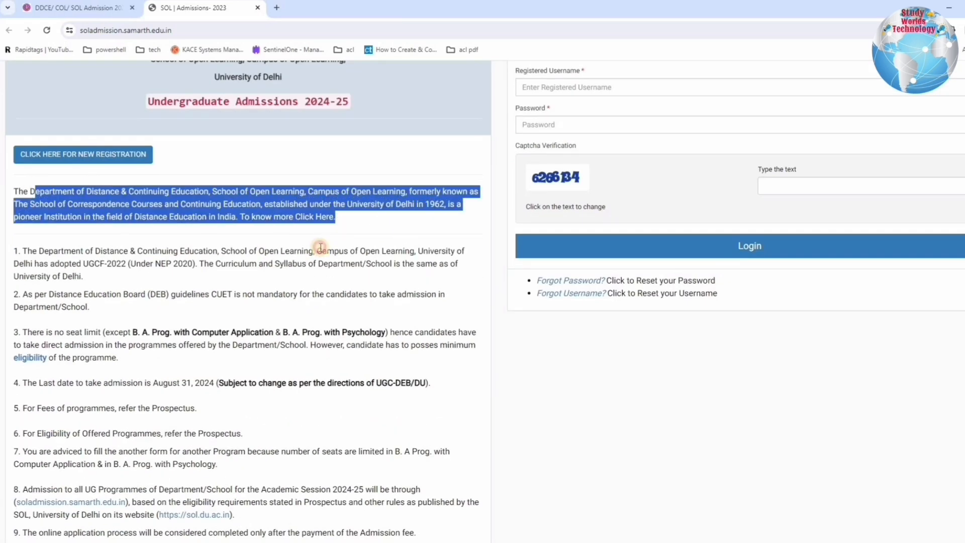
{"action": "left_click", "coordinate": [37, 249]}
{"action": "left_click_drag", "start_coordinate": [211, 275], "coordinate": [274, 295]}
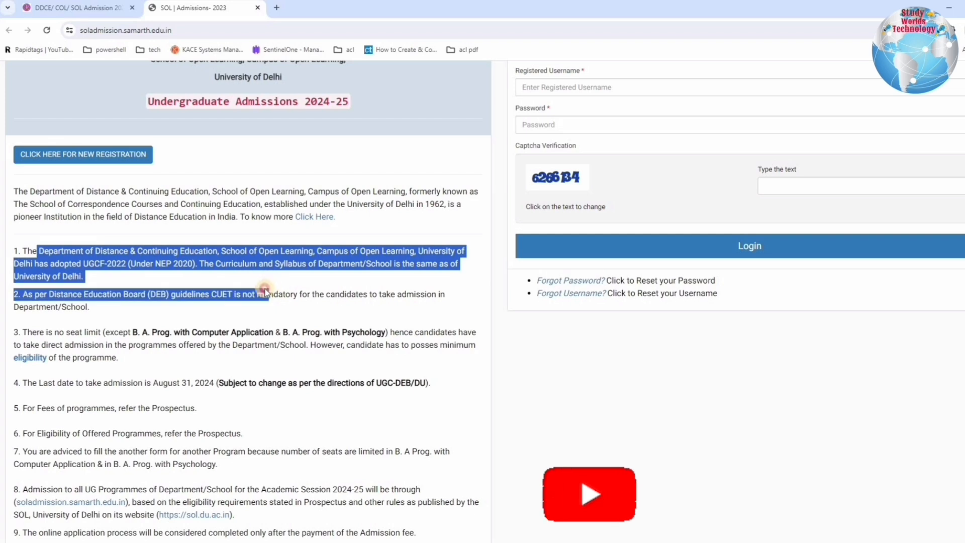
{"action": "left_click", "coordinate": [59, 294]}
{"action": "left_click_drag", "start_coordinate": [36, 294], "coordinate": [264, 294]}
{"action": "left_click_drag", "start_coordinate": [341, 295], "coordinate": [429, 303]}
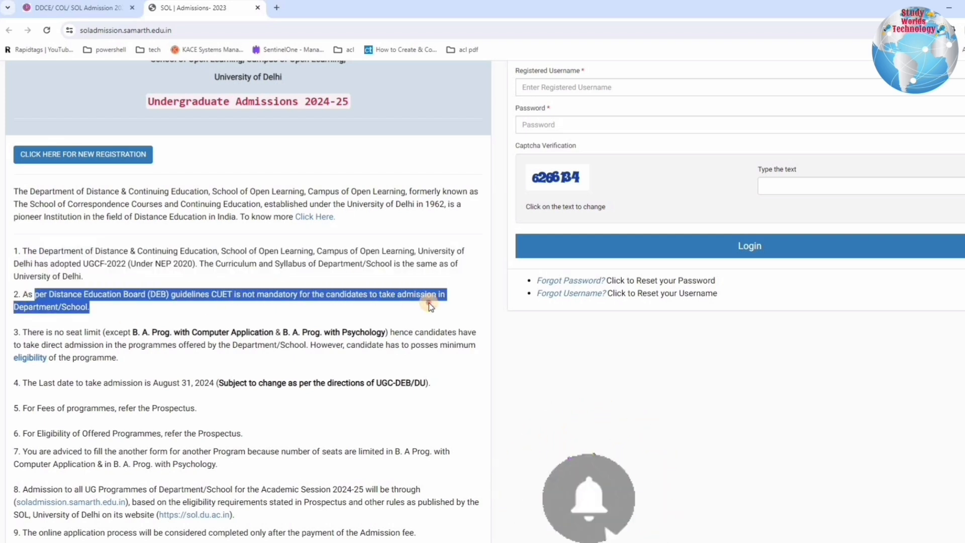
{"action": "left_click", "coordinate": [203, 292]}
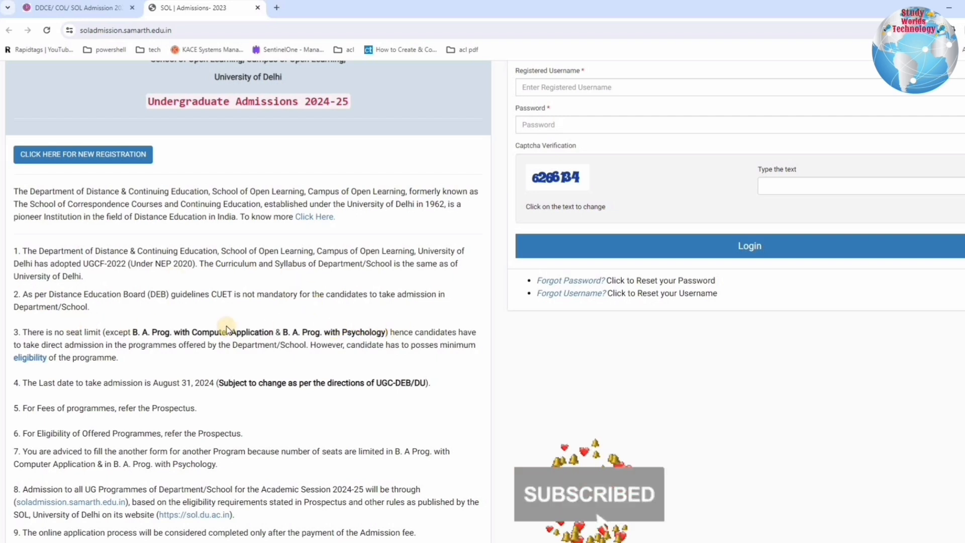
{"action": "left_click_drag", "start_coordinate": [148, 332], "coordinate": [395, 333]}
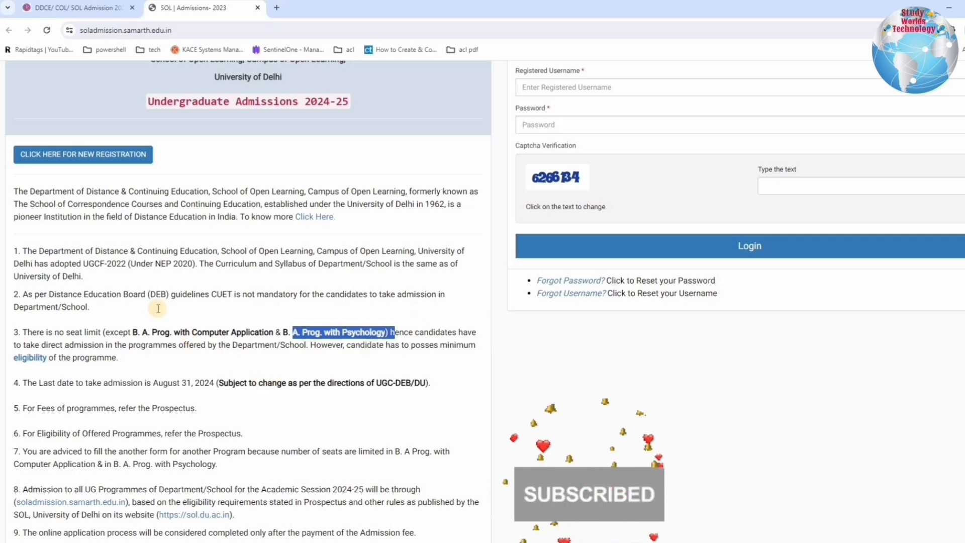
{"action": "scroll", "coordinate": [40, 224], "scroll_direction": "down", "scroll_amount": 2}
{"action": "scroll", "coordinate": [40, 223], "scroll_direction": "down", "scroll_amount": 2}
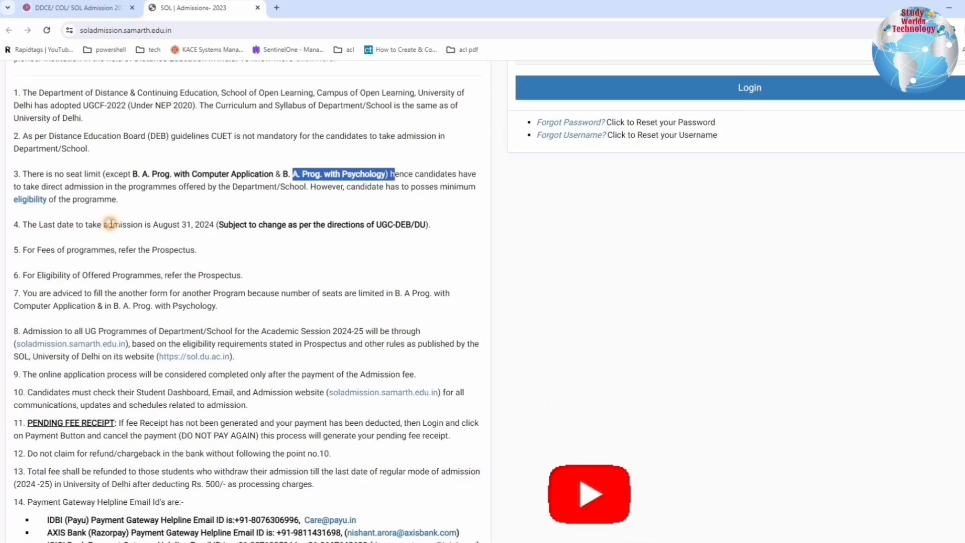
{"action": "left_click_drag", "start_coordinate": [190, 227], "coordinate": [237, 230]}
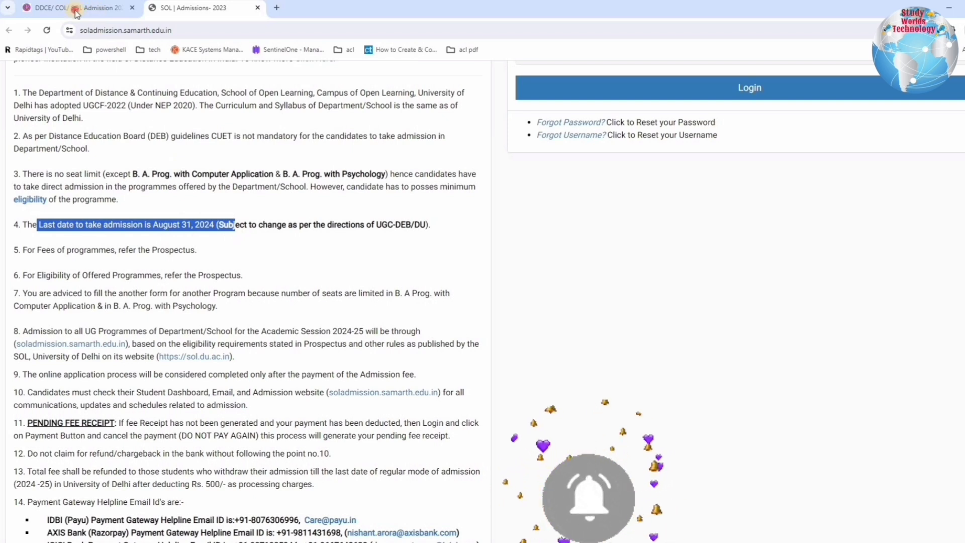
{"action": "left_click_drag", "start_coordinate": [432, 225], "coordinate": [218, 214]}
{"action": "left_click", "coordinate": [91, 222]}
{"action": "left_click", "coordinate": [192, 229]}
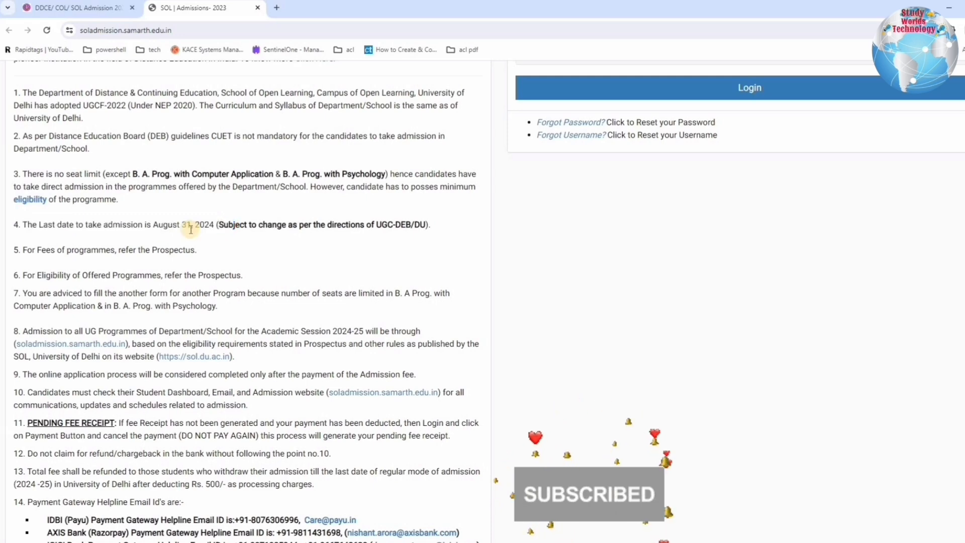
{"action": "left_click_drag", "start_coordinate": [46, 249], "coordinate": [191, 250]}
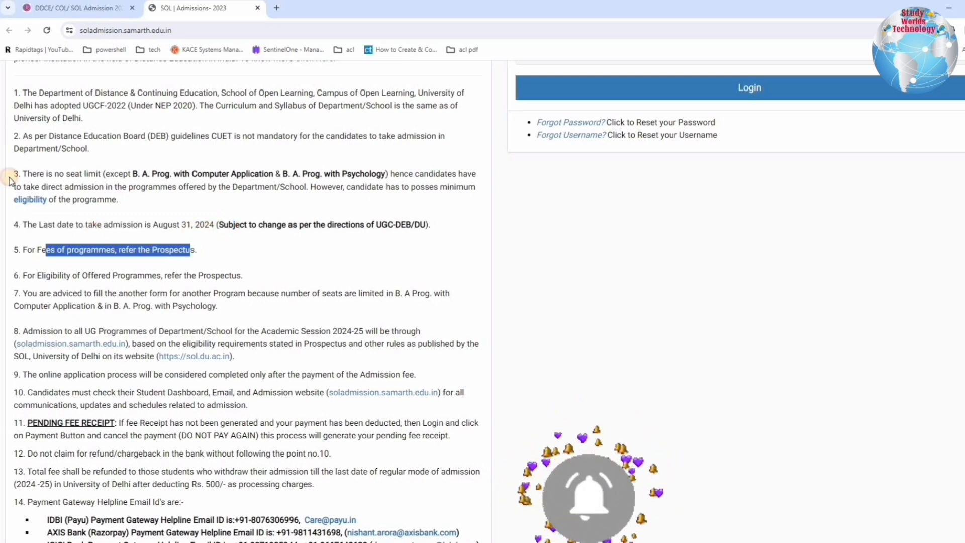
{"action": "left_click_drag", "start_coordinate": [120, 295], "coordinate": [220, 317]}
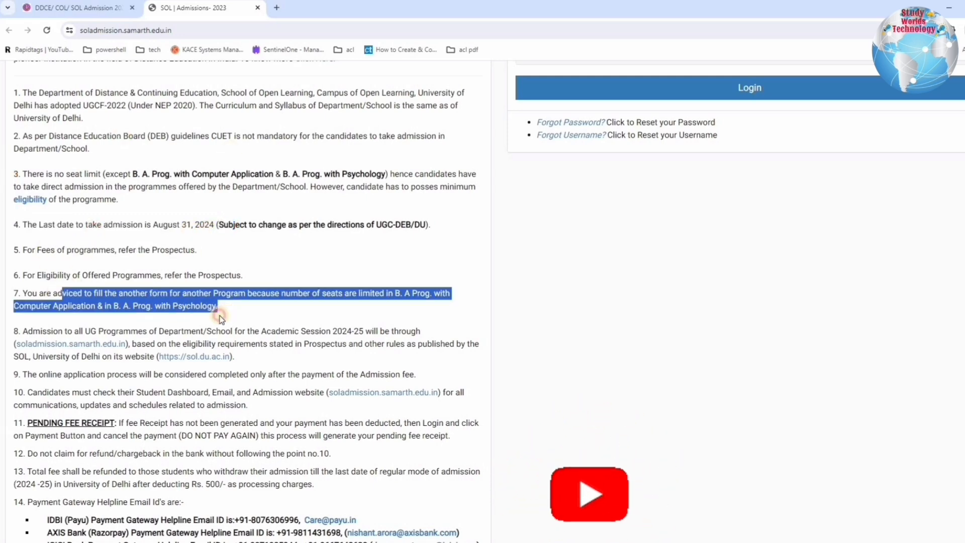
{"action": "left_click", "coordinate": [58, 327]}
{"action": "scroll", "coordinate": [175, 388], "scroll_direction": "down", "scroll_amount": 2}
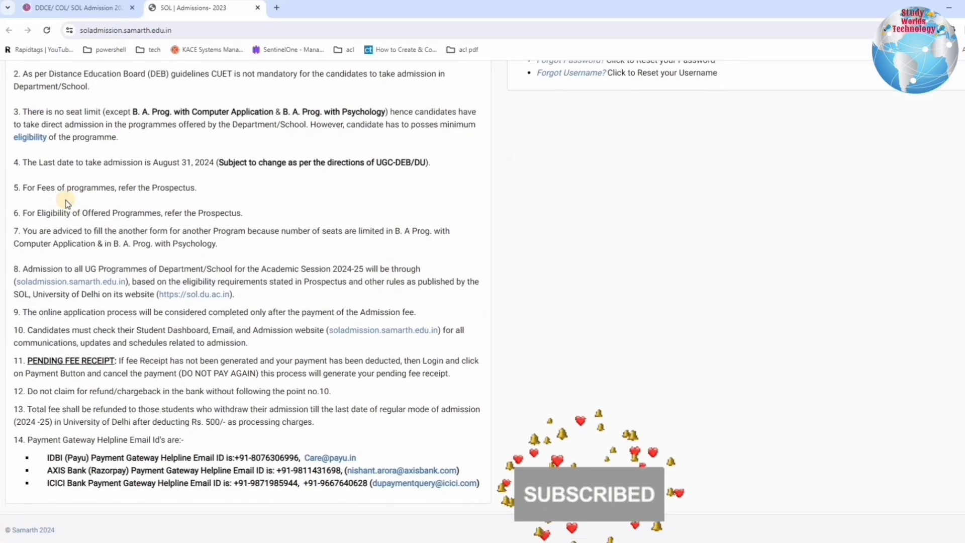
{"action": "left_click_drag", "start_coordinate": [28, 315], "coordinate": [101, 331]}
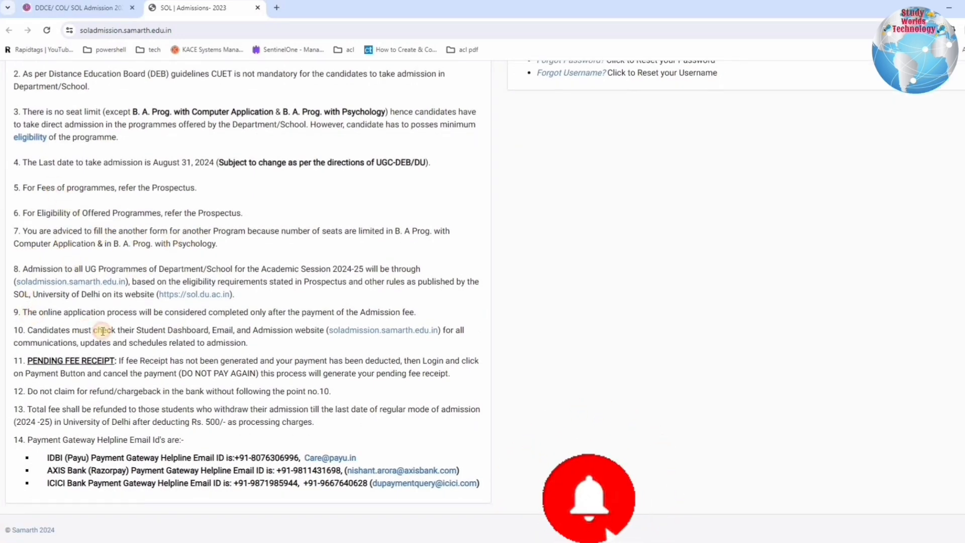
{"action": "left_click_drag", "start_coordinate": [159, 361], "coordinate": [340, 394]}
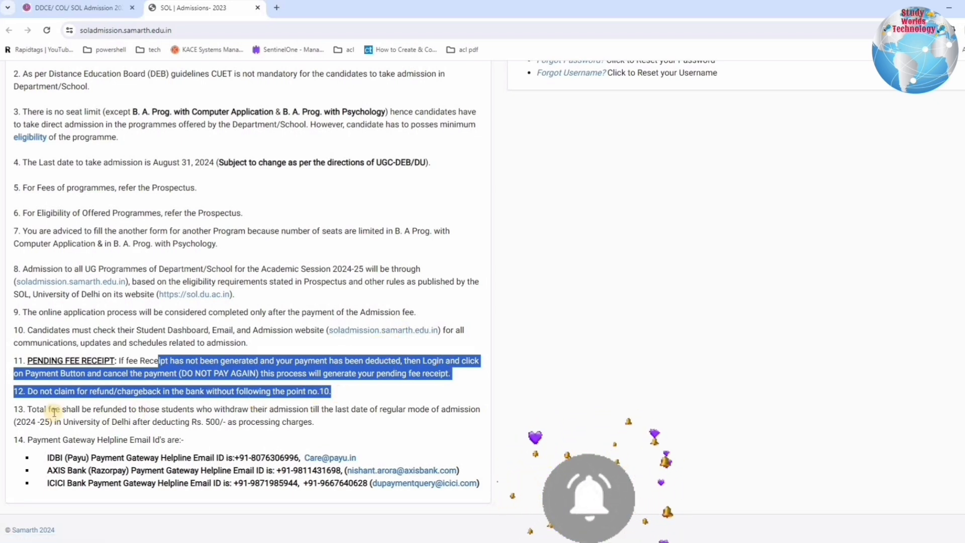
{"action": "left_click_drag", "start_coordinate": [51, 409], "coordinate": [356, 411]}
{"action": "left_click_drag", "start_coordinate": [426, 419], "coordinate": [425, 419]}
{"action": "left_click_drag", "start_coordinate": [122, 419], "coordinate": [319, 423]}
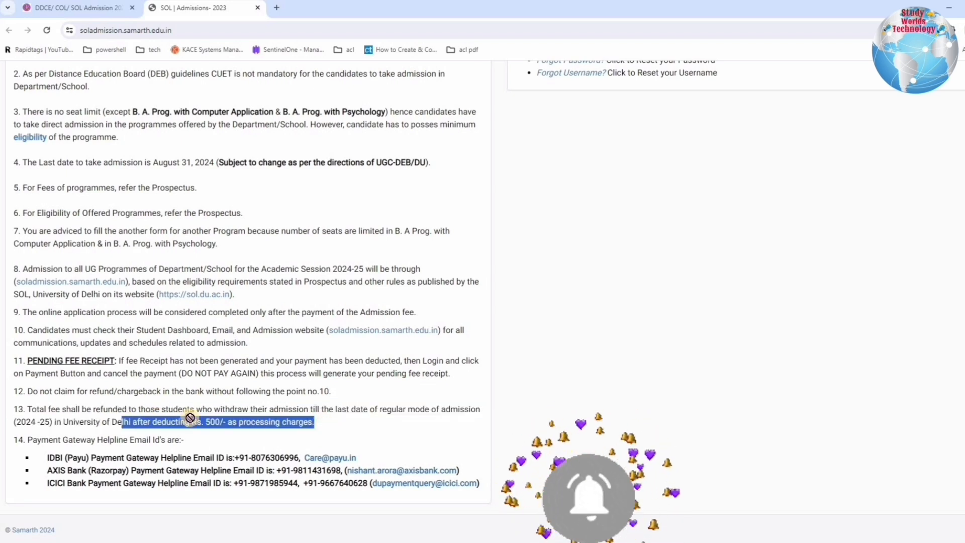
{"action": "left_click_drag", "start_coordinate": [59, 441], "coordinate": [483, 498]}
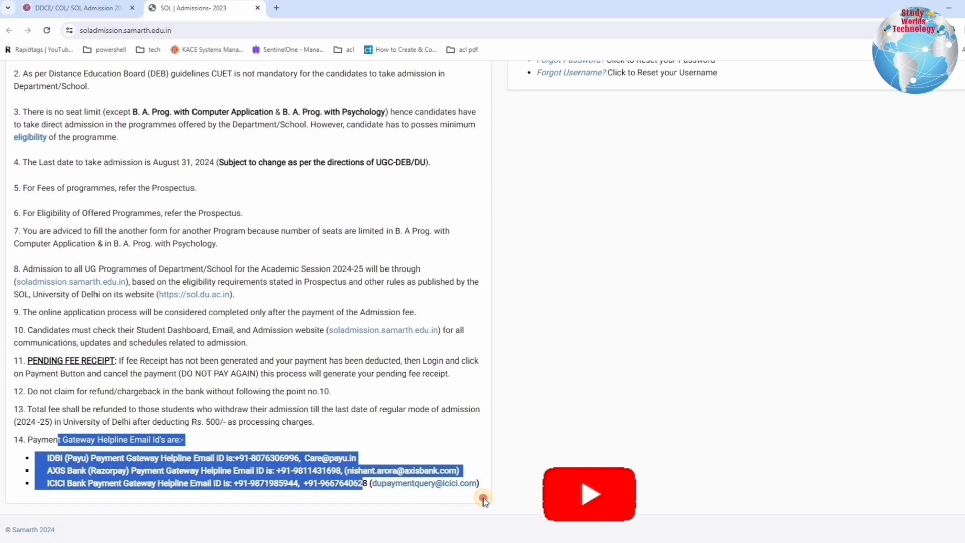
{"action": "left_click", "coordinate": [101, 458]}
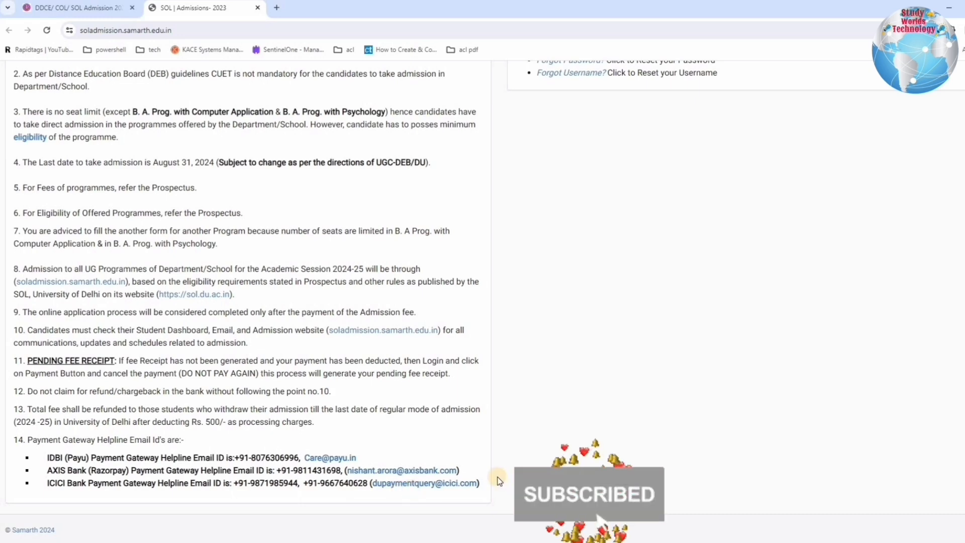
{"action": "scroll", "coordinate": [498, 481], "scroll_direction": "up", "scroll_amount": 6}
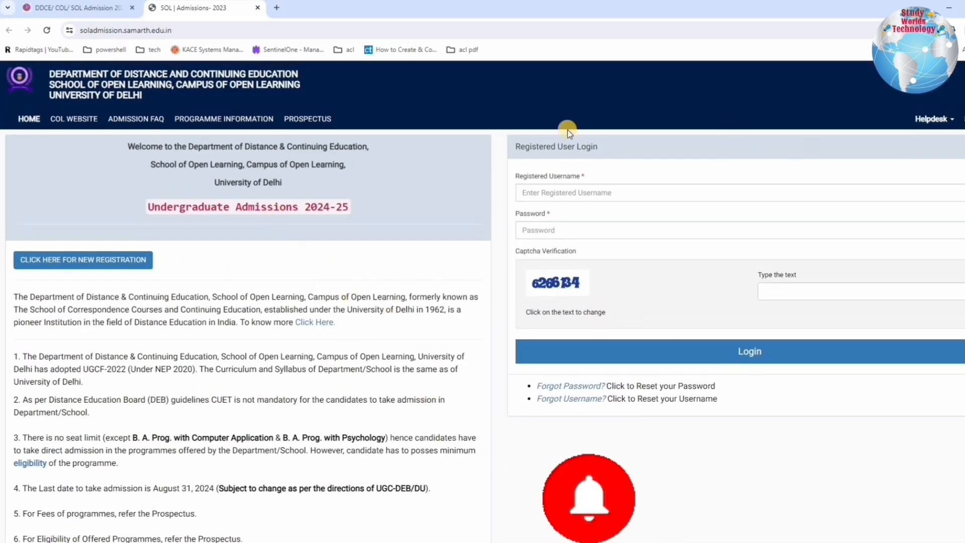
- Start a new student registration, review the mobile number and captcha fields, and submit the form
{"action": "left_click", "coordinate": [54, 263]}
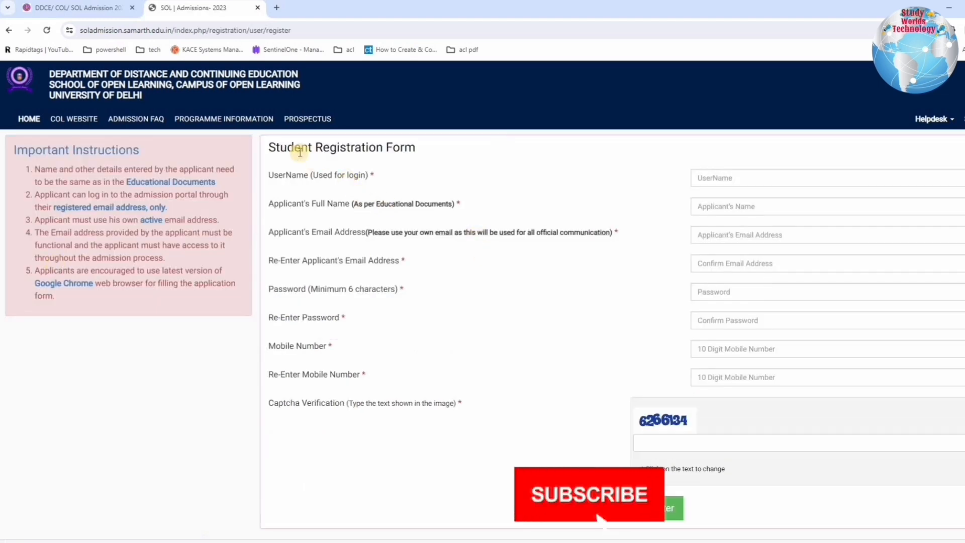
{"action": "left_click_drag", "start_coordinate": [469, 145], "coordinate": [301, 148]}
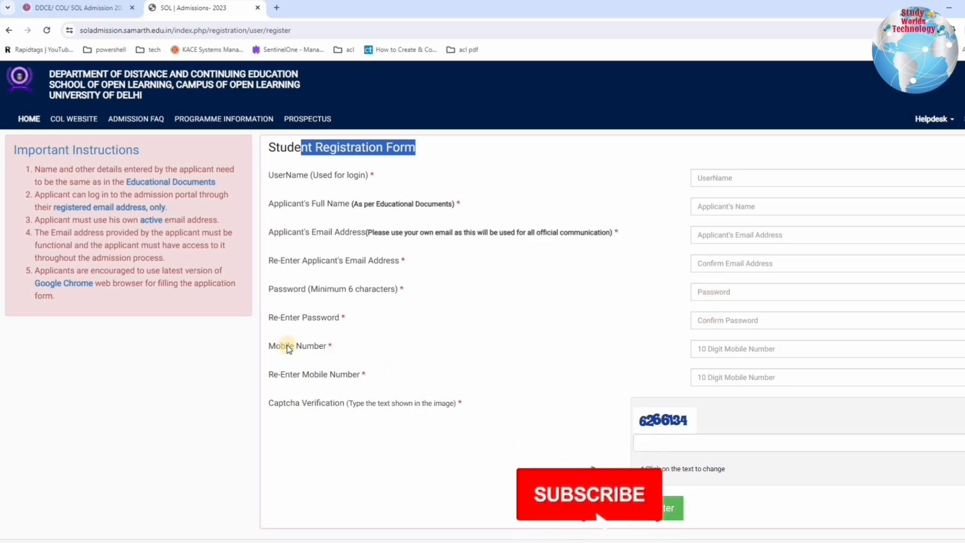
{"action": "left_click_drag", "start_coordinate": [287, 346], "coordinate": [636, 356]}
{"action": "left_click_drag", "start_coordinate": [450, 377], "coordinate": [706, 377]}
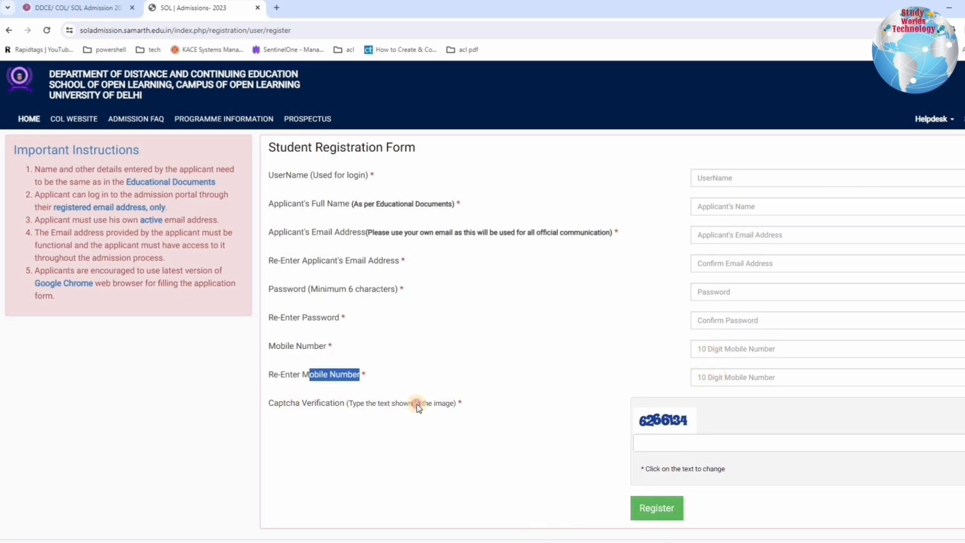
{"action": "left_click_drag", "start_coordinate": [702, 413], "coordinate": [689, 451]}
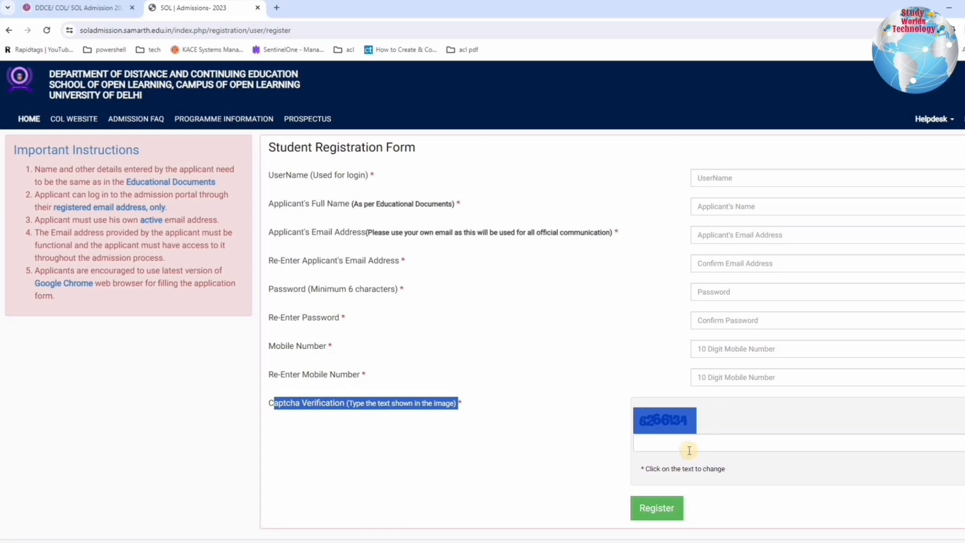
{"action": "left_click", "coordinate": [658, 509]}
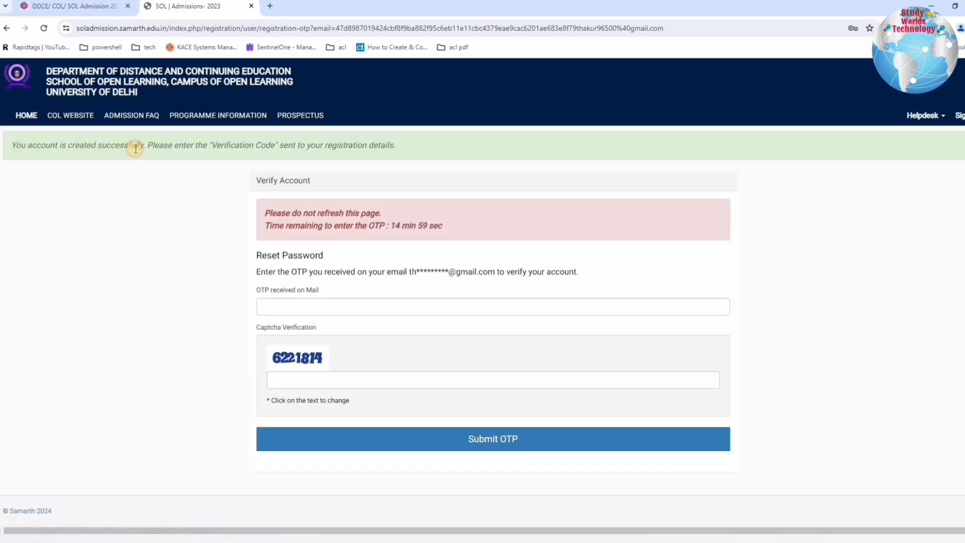
- Enter the emailed OTP and captcha text and submit, confirming the account is verified
{"action": "left_click_drag", "start_coordinate": [30, 149], "coordinate": [403, 146]}
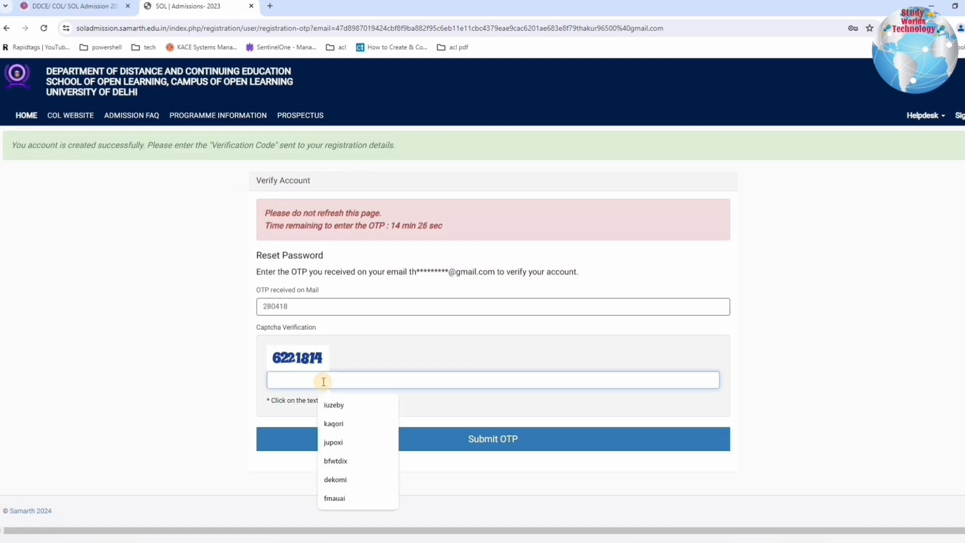
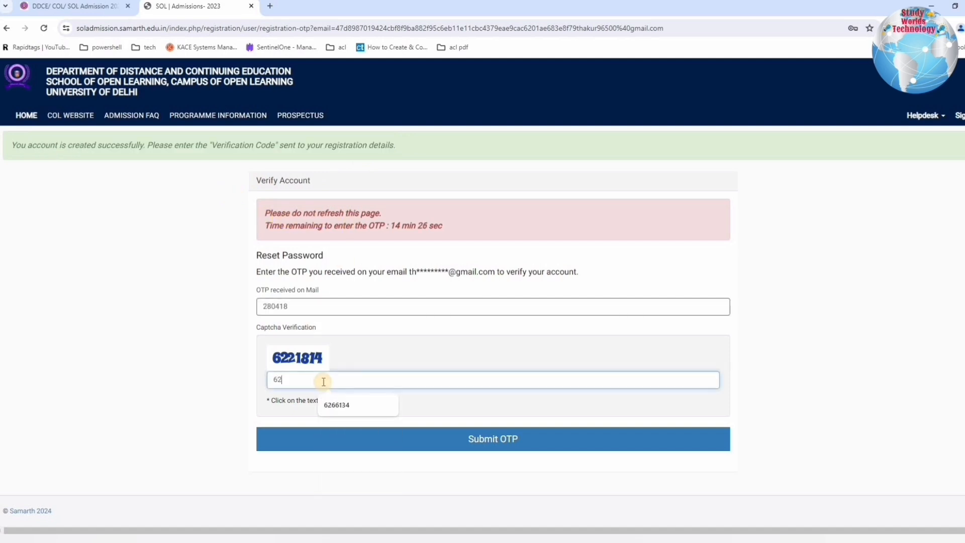
{"action": "left_click", "coordinate": [447, 449]}
{"action": "left_click_drag", "start_coordinate": [11, 145], "coordinate": [313, 151]}
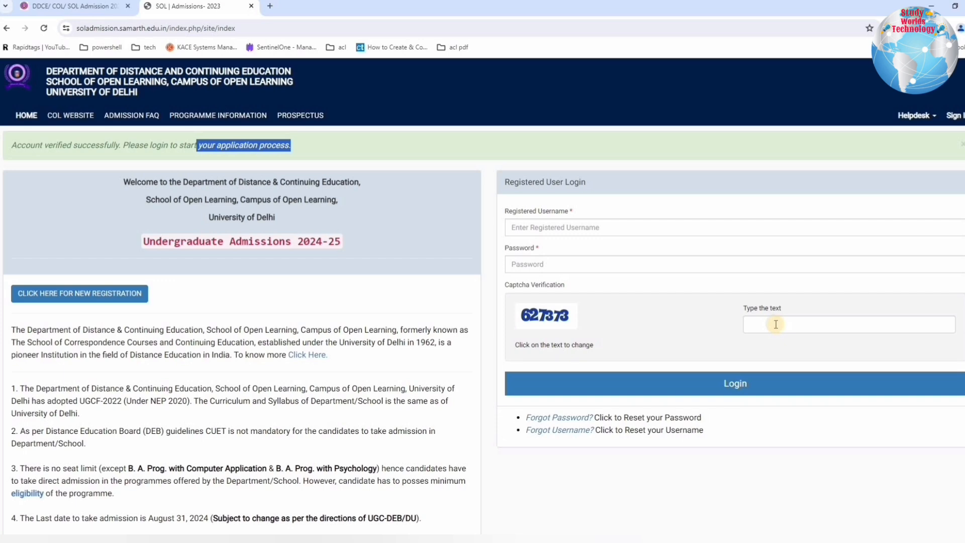
- Log in and highlight the UG eligibility heading plus the Psychology and Computer Applications seat limits
{"action": "left_click", "coordinate": [733, 386]}
{"action": "triple_click", "coordinate": [623, 168]}
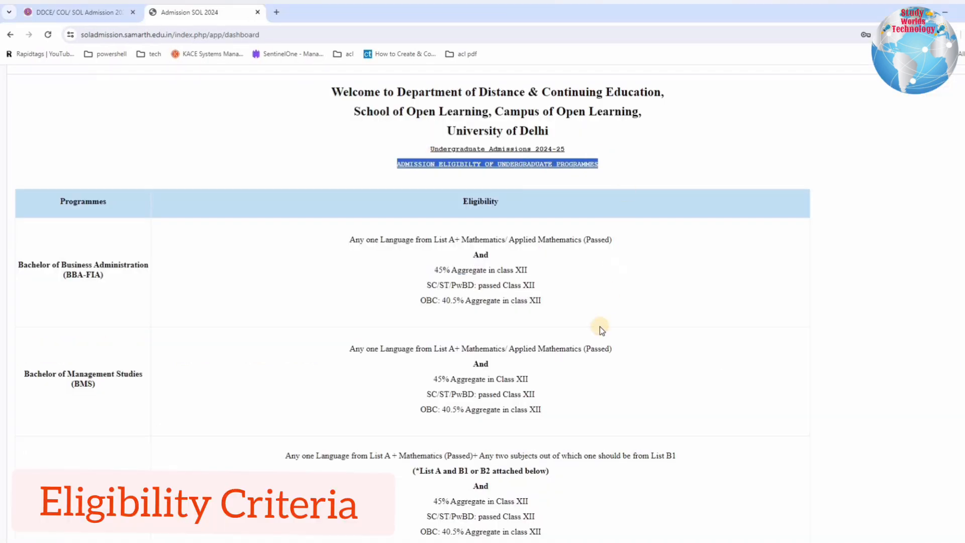
{"action": "scroll", "coordinate": [600, 327], "scroll_direction": "down", "scroll_amount": 10}
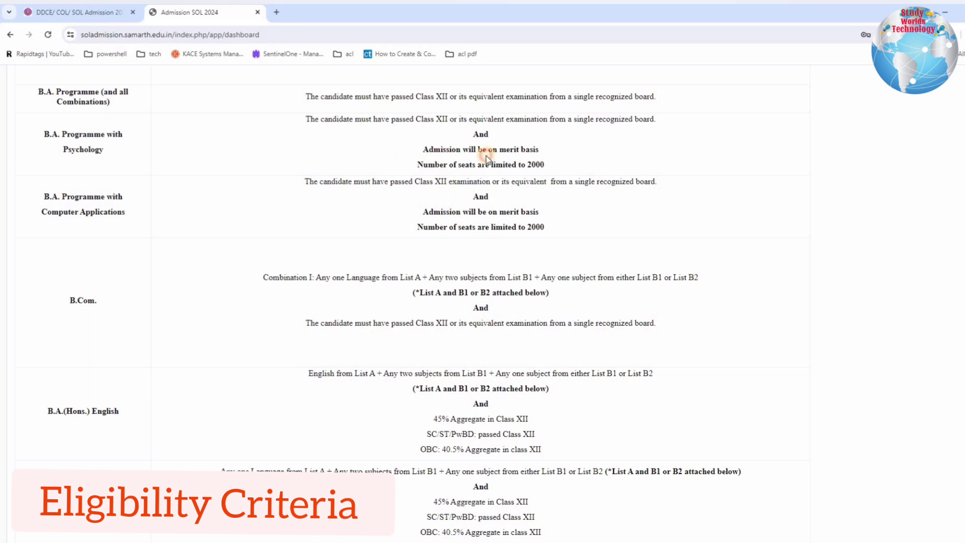
{"action": "left_click_drag", "start_coordinate": [487, 159], "coordinate": [546, 165]}
{"action": "left_click_drag", "start_coordinate": [417, 223], "coordinate": [582, 228]}
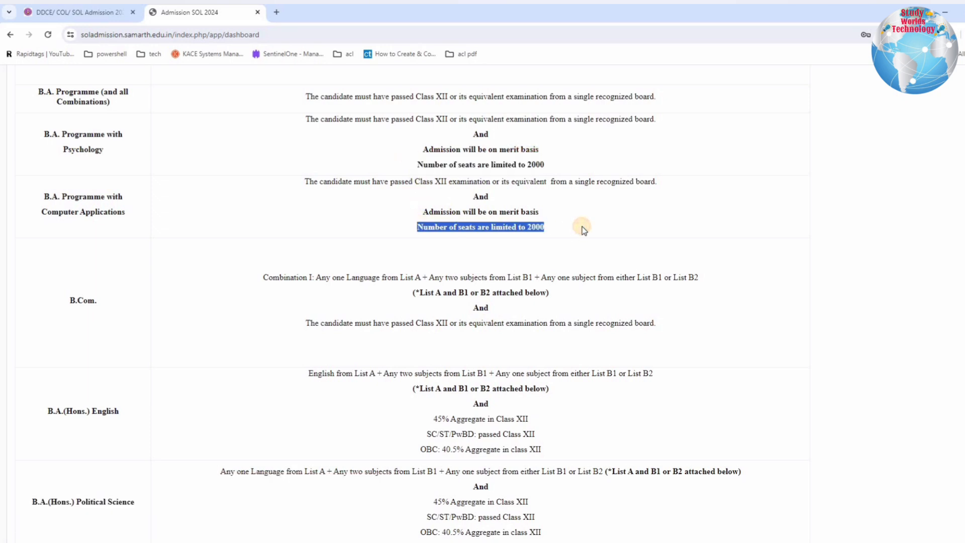
{"action": "scroll", "coordinate": [95, 218], "scroll_direction": "up", "scroll_amount": 2}
- Highlight the eligibility conditions for B.A. Programme with Psychology and with Computer Applications
{"action": "left_click", "coordinate": [153, 259]}
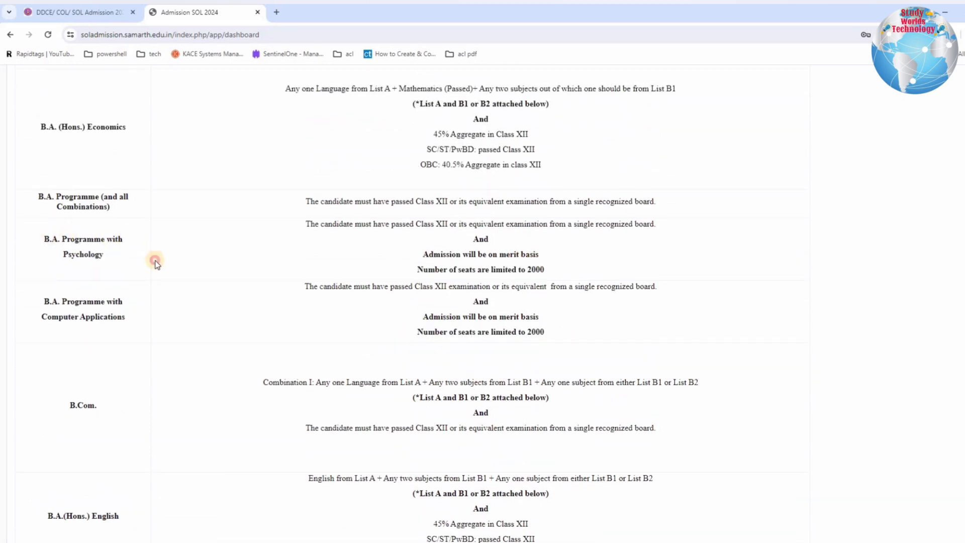
{"action": "mouse_move", "coordinate": [49, 240]}
{"action": "left_mouse_down"}
{"action": "mouse_move", "coordinate": [119, 239]}
{"action": "mouse_move", "coordinate": [176, 259]}
{"action": "mouse_move", "coordinate": [491, 269]}
{"action": "left_mouse_up"}
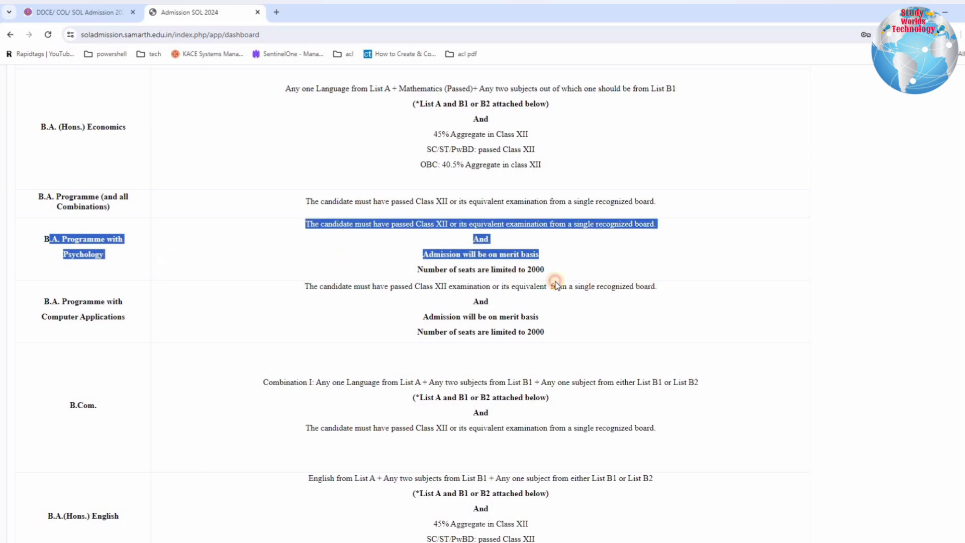
{"action": "left_click", "coordinate": [321, 221]}
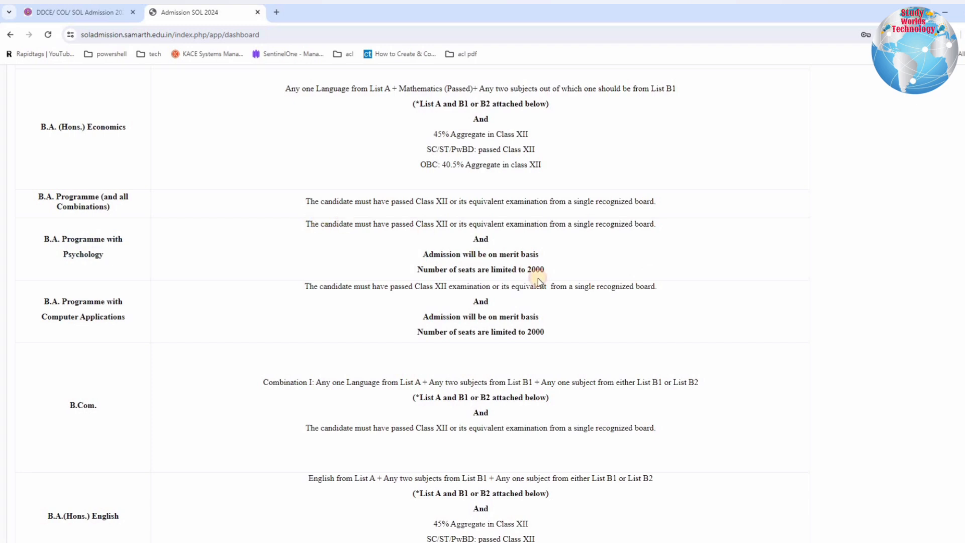
{"action": "left_click_drag", "start_coordinate": [319, 224], "coordinate": [499, 255]}
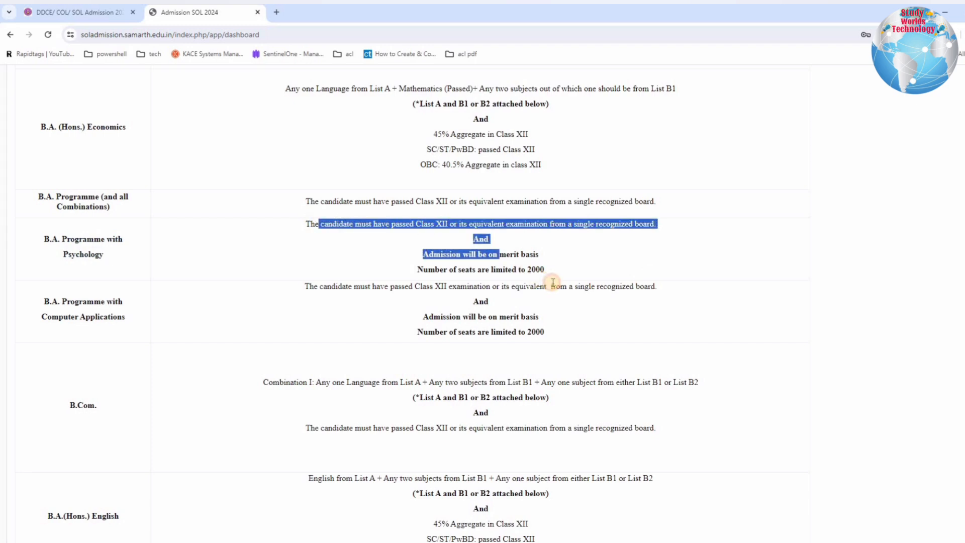
{"action": "left_click_drag", "start_coordinate": [553, 282], "coordinate": [553, 283]}
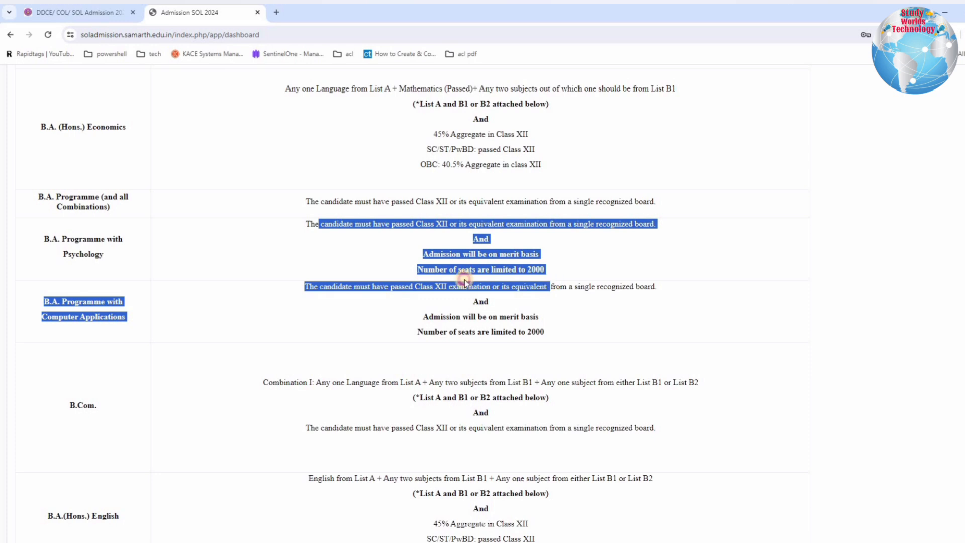
{"action": "left_click", "coordinate": [71, 301]}
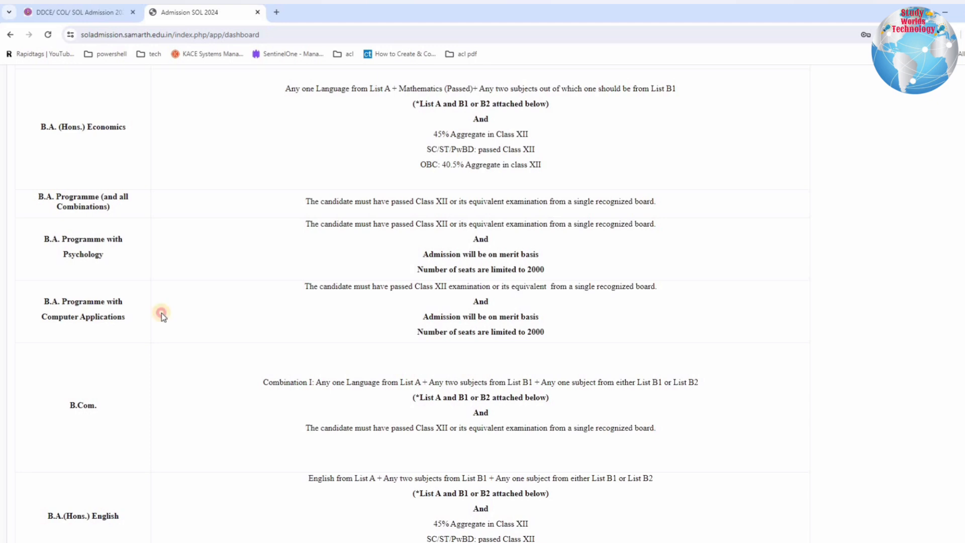
{"action": "left_click_drag", "start_coordinate": [405, 334], "coordinate": [571, 342]}
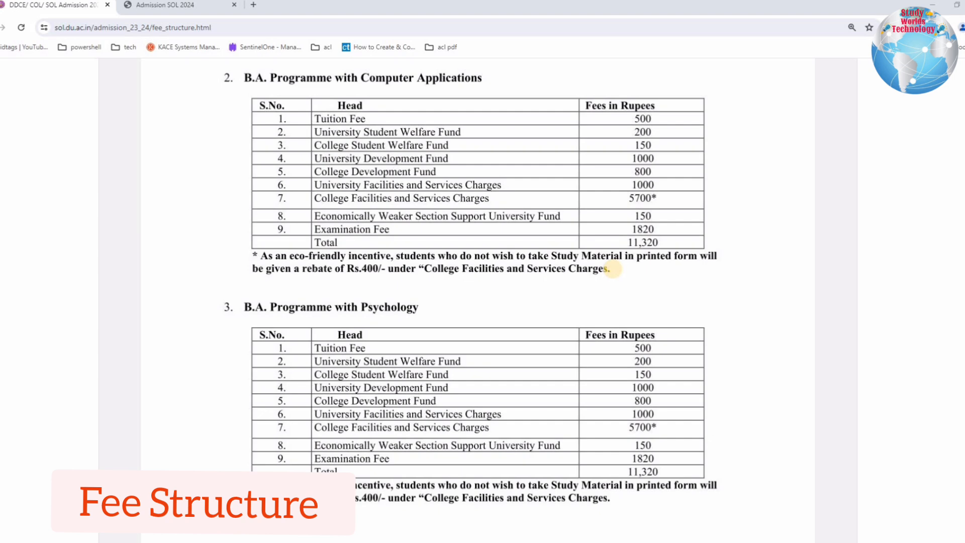
- Scroll the fee structure page to section 3, B.A. Programme with Psychology, totalling 11,320 rupees
{"action": "scroll", "coordinate": [614, 270], "scroll_direction": "down", "scroll_amount": 1}
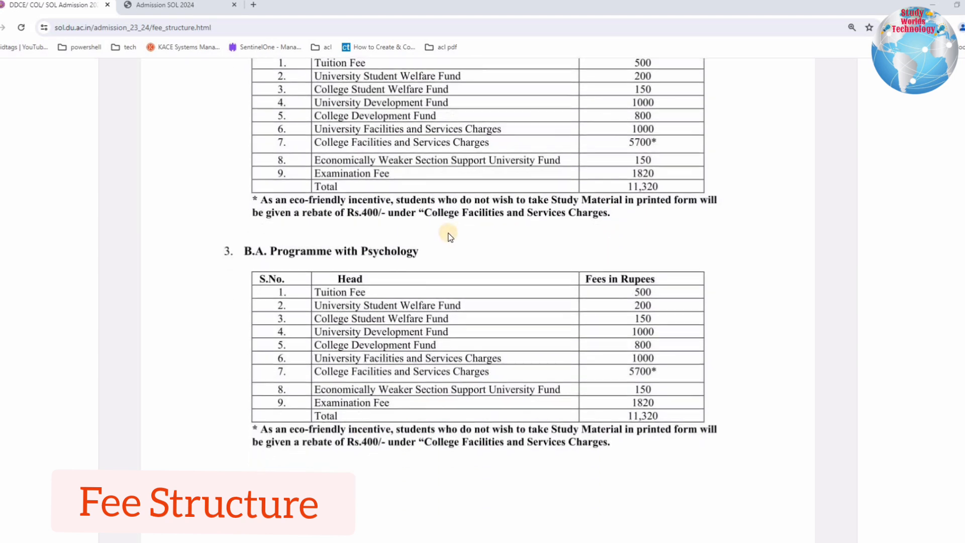
{"action": "scroll", "coordinate": [450, 237], "scroll_direction": "down", "scroll_amount": 1}
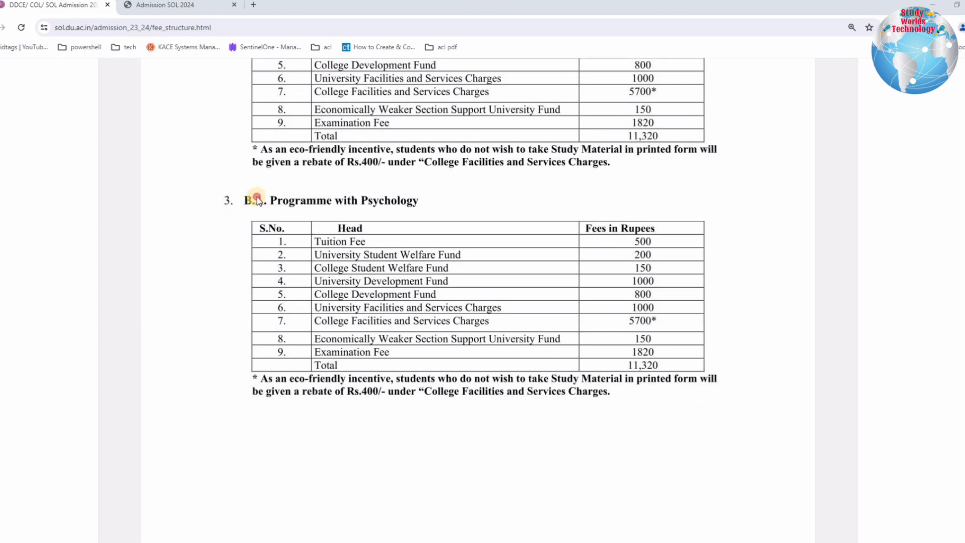
{"action": "left_click_drag", "start_coordinate": [342, 196], "coordinate": [358, 241]}
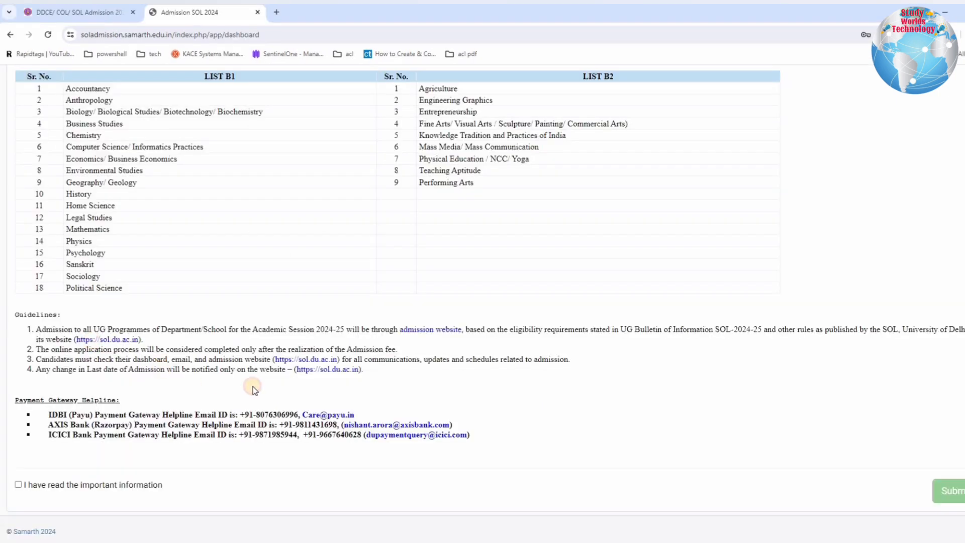
- Read the admission guidelines and submit the read confirmation to reach Personal Details
{"action": "left_click_drag", "start_coordinate": [19, 315], "coordinate": [288, 385]}
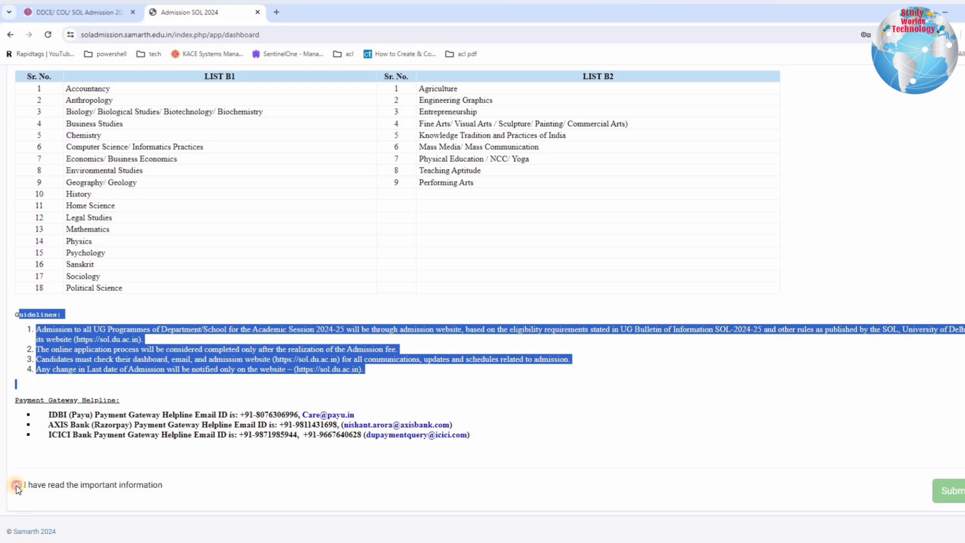
{"action": "left_click", "coordinate": [949, 490]}
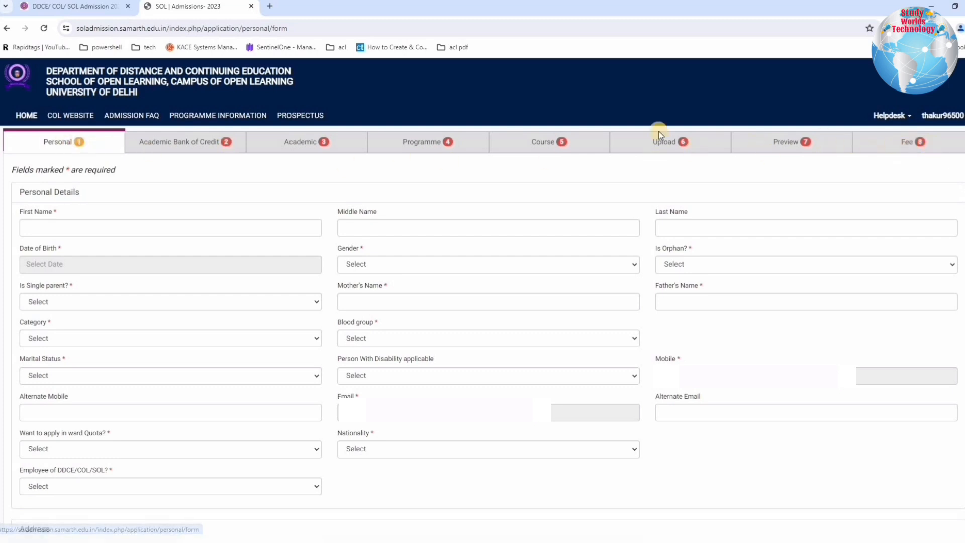
- Review the required-fields note, check the Date of Birth picker, and set Gender to Female
{"action": "left_click_drag", "start_coordinate": [17, 170], "coordinate": [170, 174]}
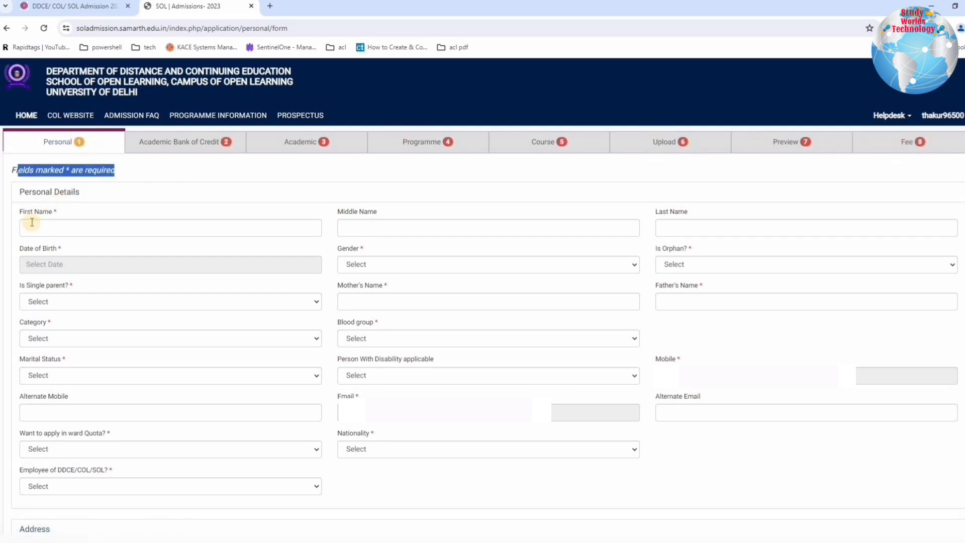
{"action": "left_click", "coordinate": [57, 228]}
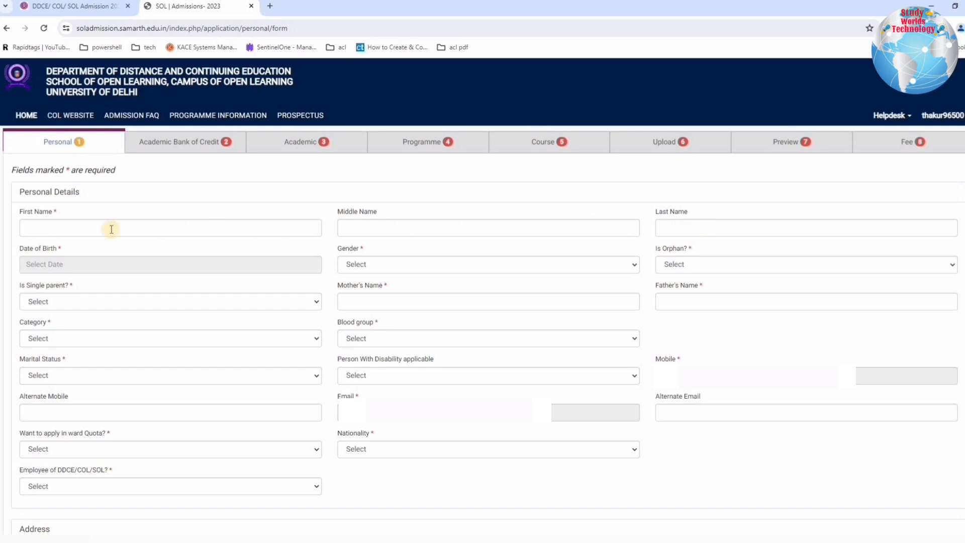
{"action": "left_click", "coordinate": [50, 262]}
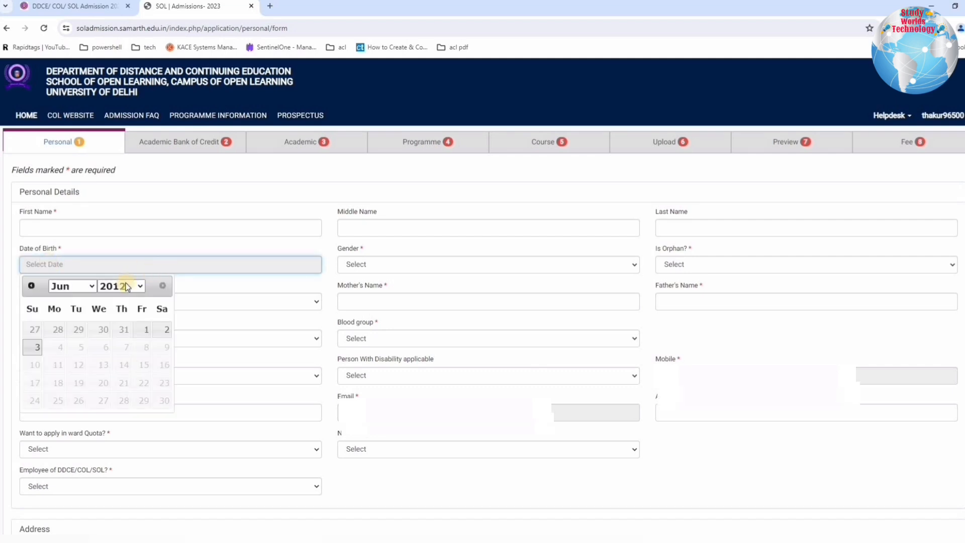
{"action": "left_click", "coordinate": [412, 265]}
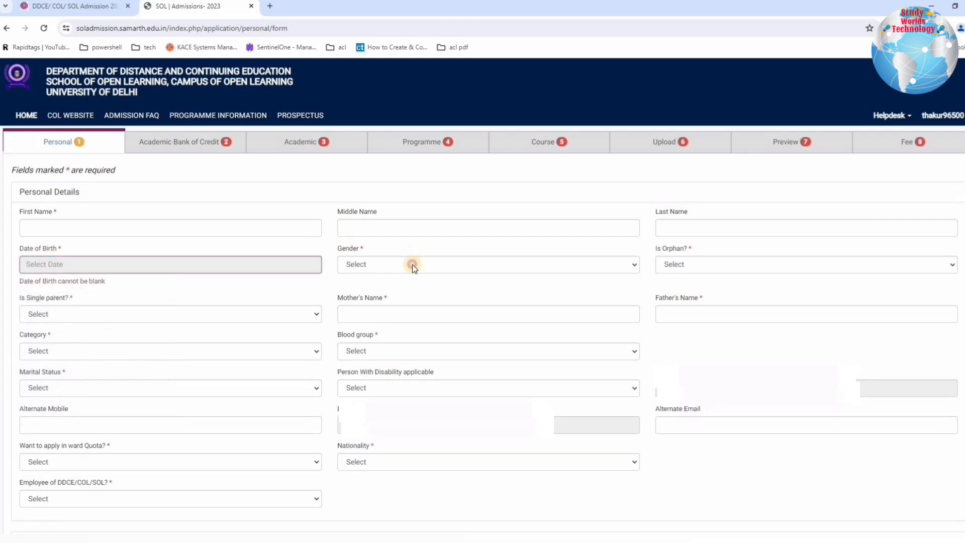
{"action": "left_click", "coordinate": [413, 265]}
{"action": "left_click", "coordinate": [379, 296]}
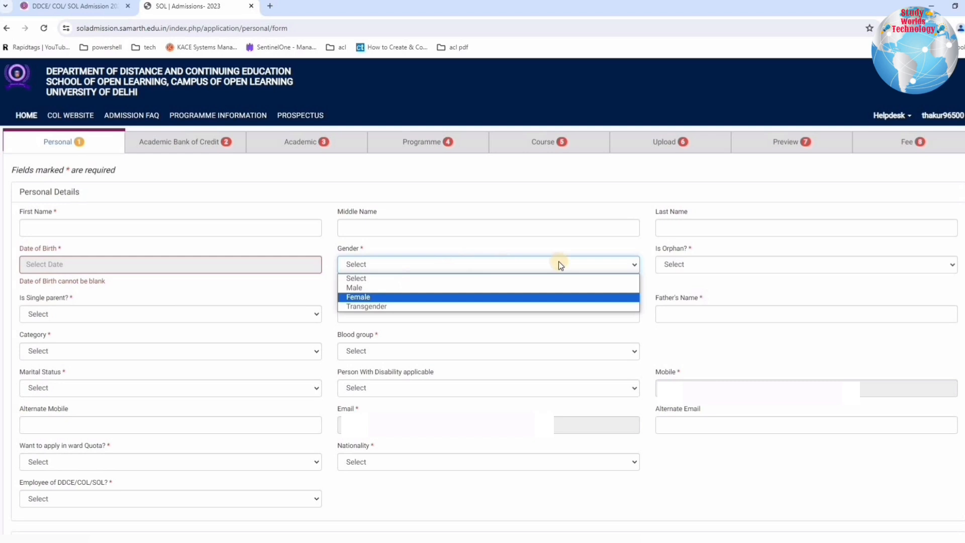
- Answer No for orphan and single parent, and set Category to Unreserved (UR)
{"action": "left_click", "coordinate": [705, 263]}
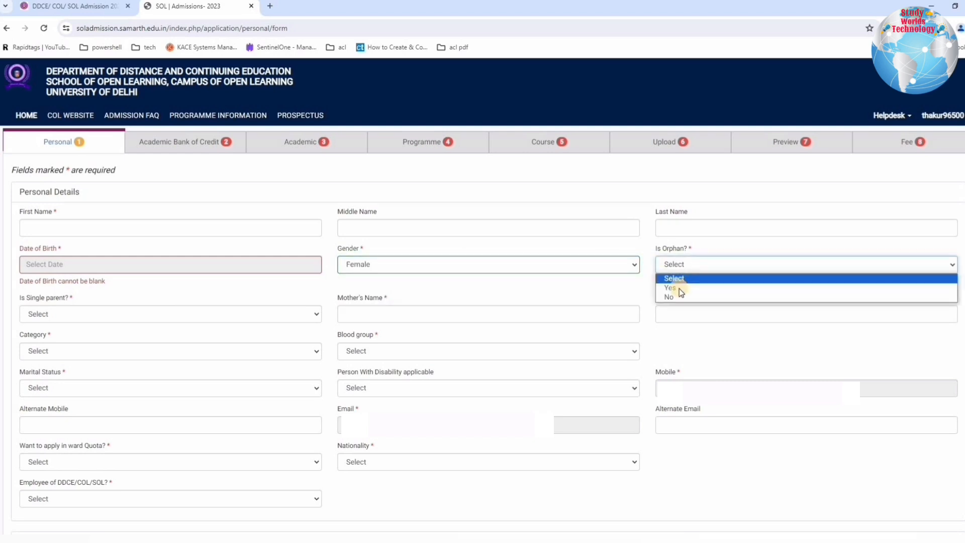
{"action": "left_click", "coordinate": [679, 298]}
{"action": "left_click_drag", "start_coordinate": [25, 297], "coordinate": [69, 298]}
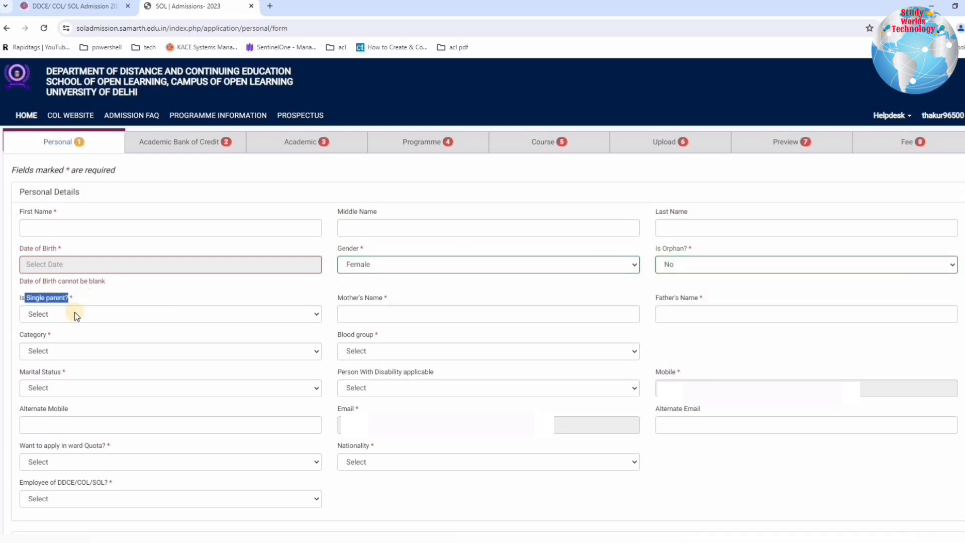
{"action": "left_click", "coordinate": [71, 314]}
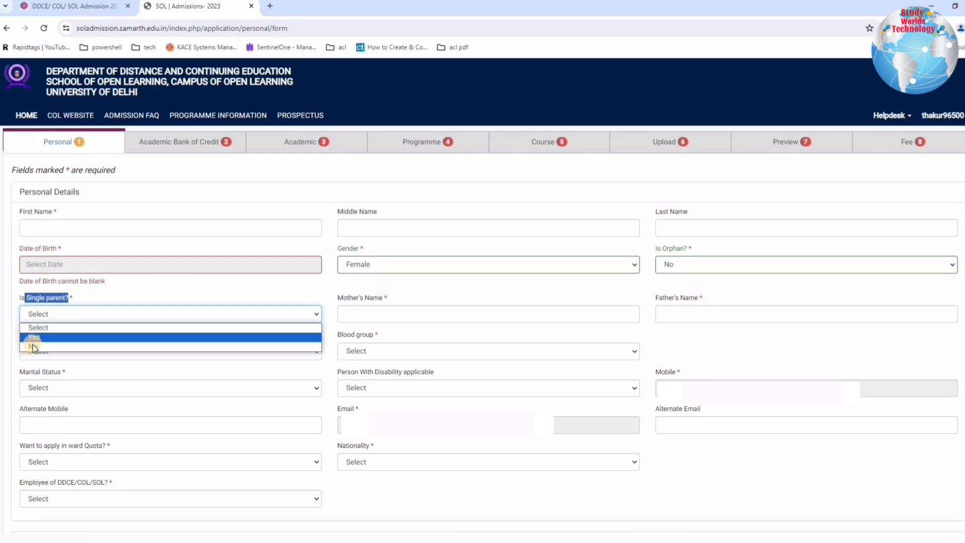
{"action": "left_click", "coordinate": [35, 346]}
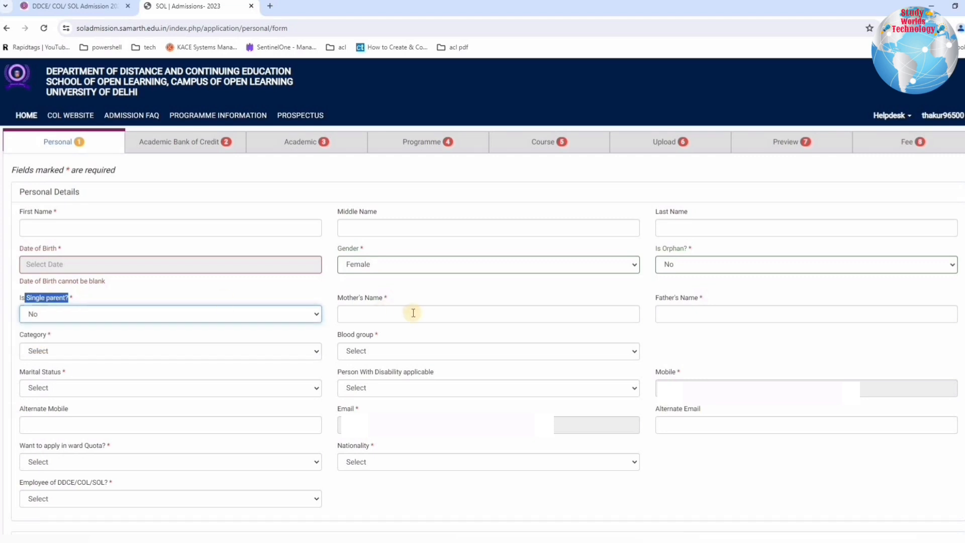
{"action": "left_click", "coordinate": [410, 313]}
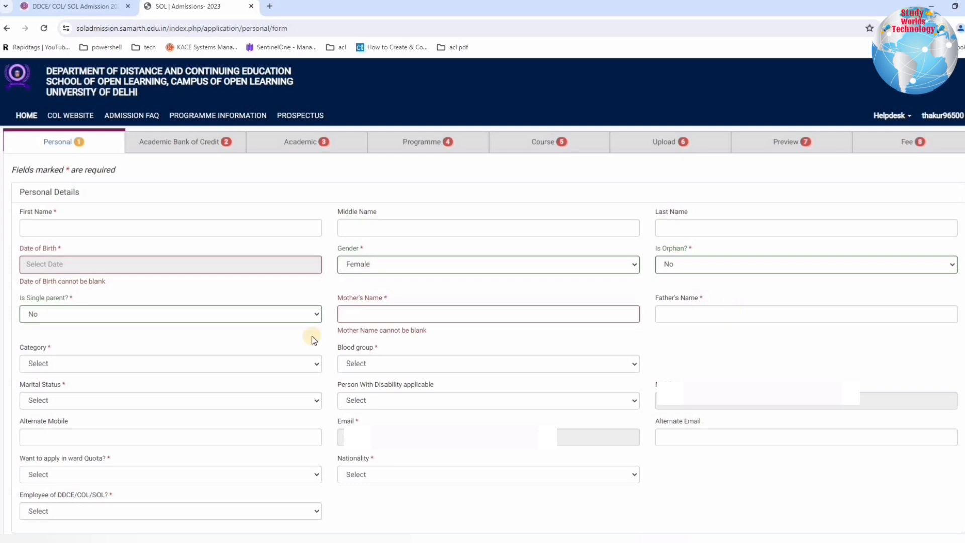
{"action": "left_click", "coordinate": [29, 362]}
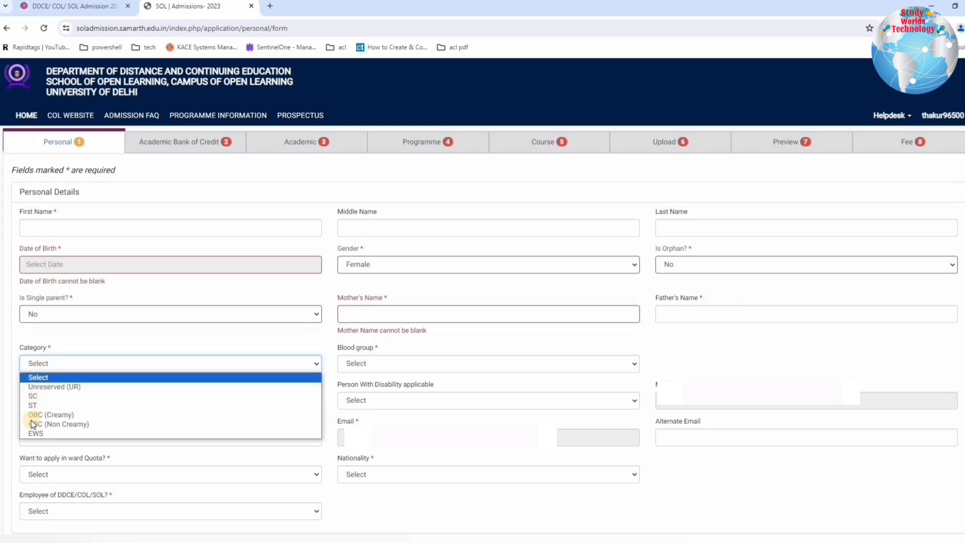
{"action": "left_click", "coordinate": [142, 387]}
{"action": "left_click", "coordinate": [398, 359]}
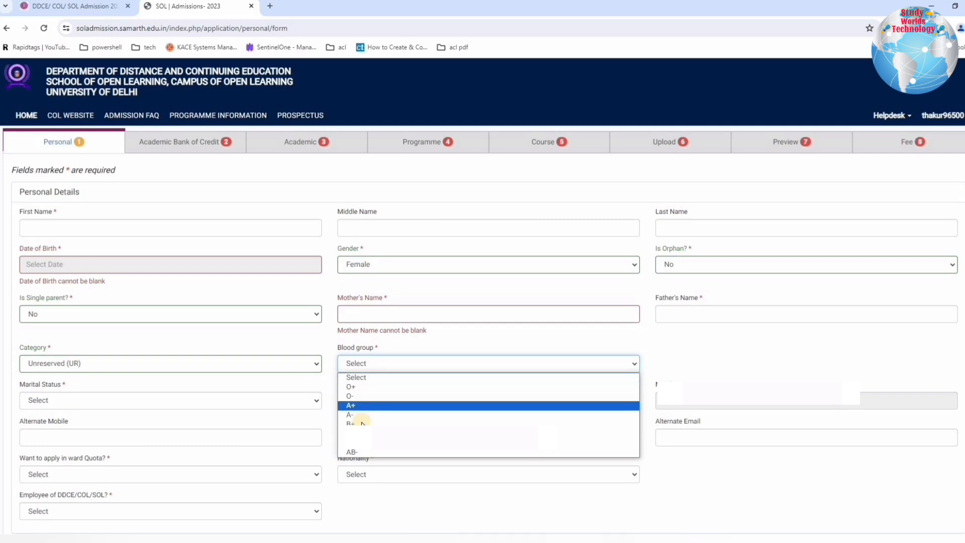
- Set Blood group to B+, Marital Status to Single and disability applicability to No
{"action": "left_click", "coordinate": [363, 424]}
{"action": "scroll", "coordinate": [89, 178], "scroll_direction": "down", "scroll_amount": 4}
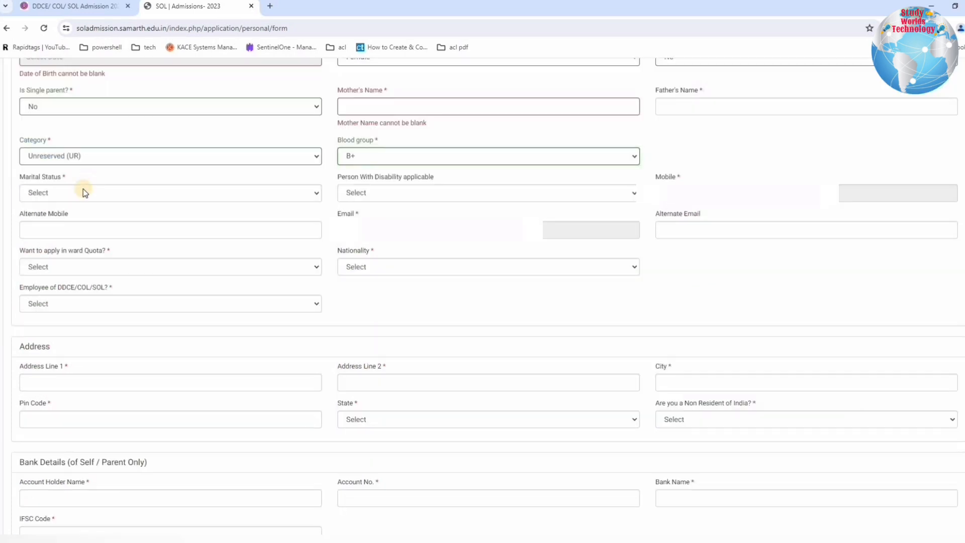
{"action": "left_click", "coordinate": [81, 191]}
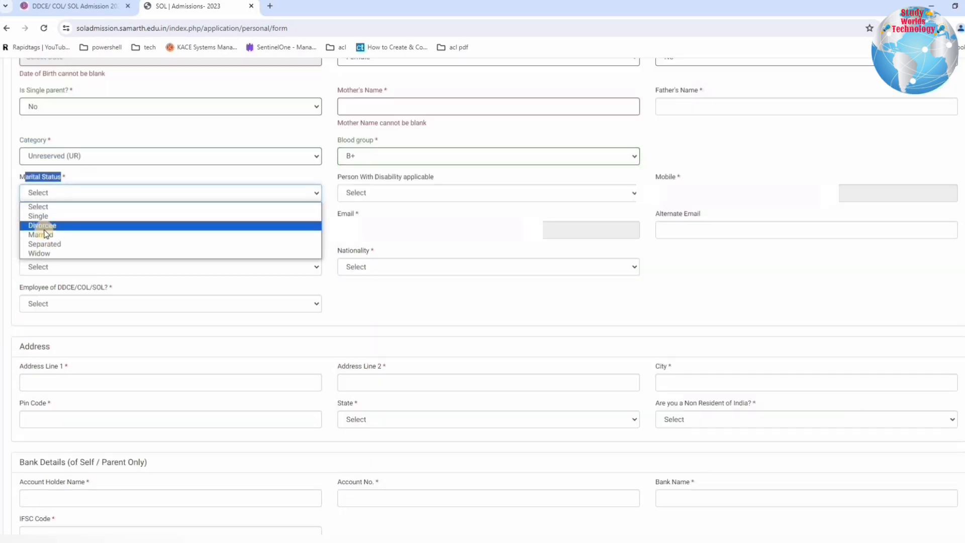
{"action": "left_click", "coordinate": [46, 216]}
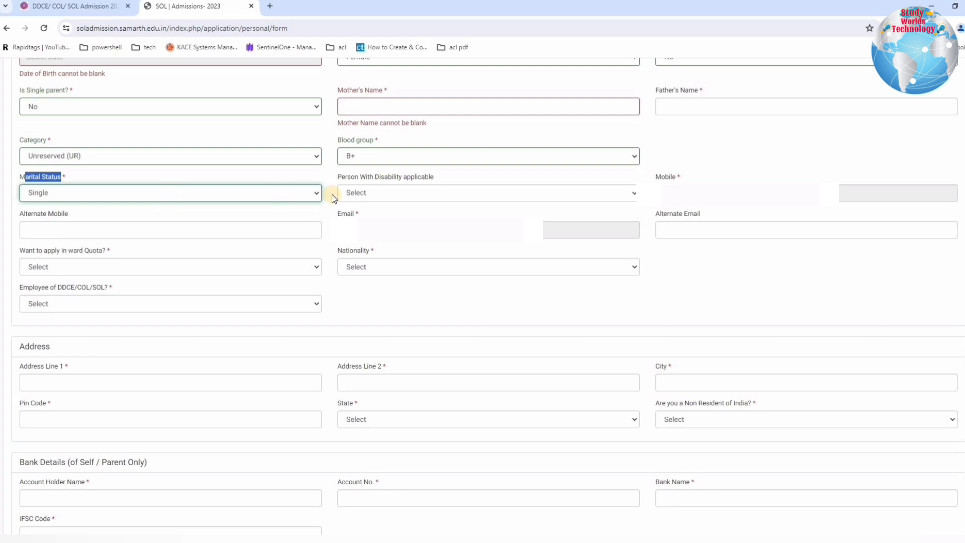
{"action": "left_click", "coordinate": [365, 196]}
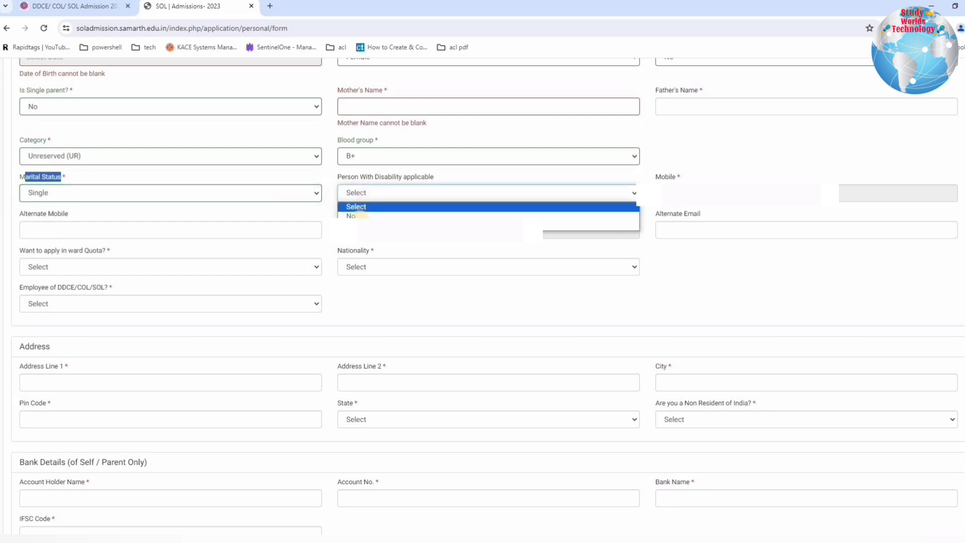
{"action": "left_click", "coordinate": [355, 216]}
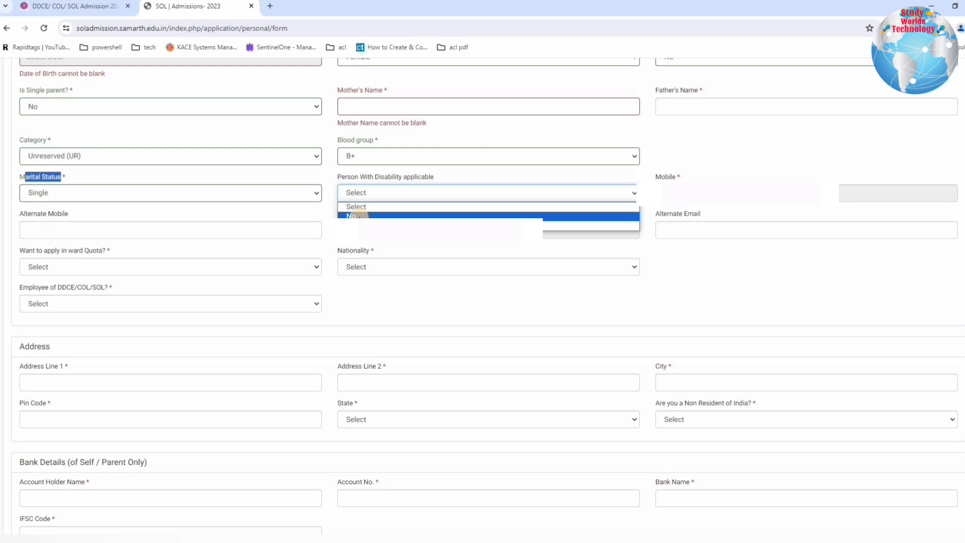
{"action": "left_click", "coordinate": [358, 216]}
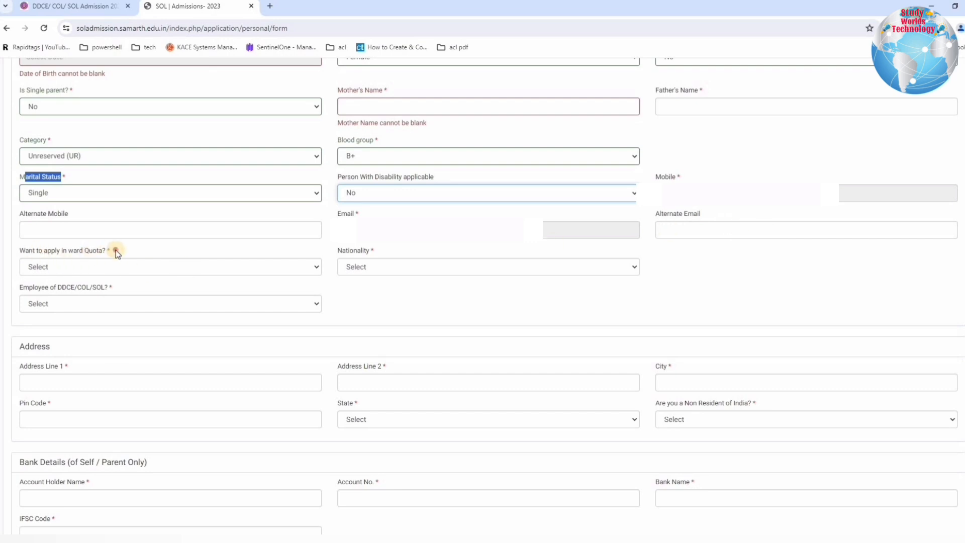
- Answer No to ward quota, set Nationality to India, and No to both employee questions
{"action": "left_click", "coordinate": [101, 265]}
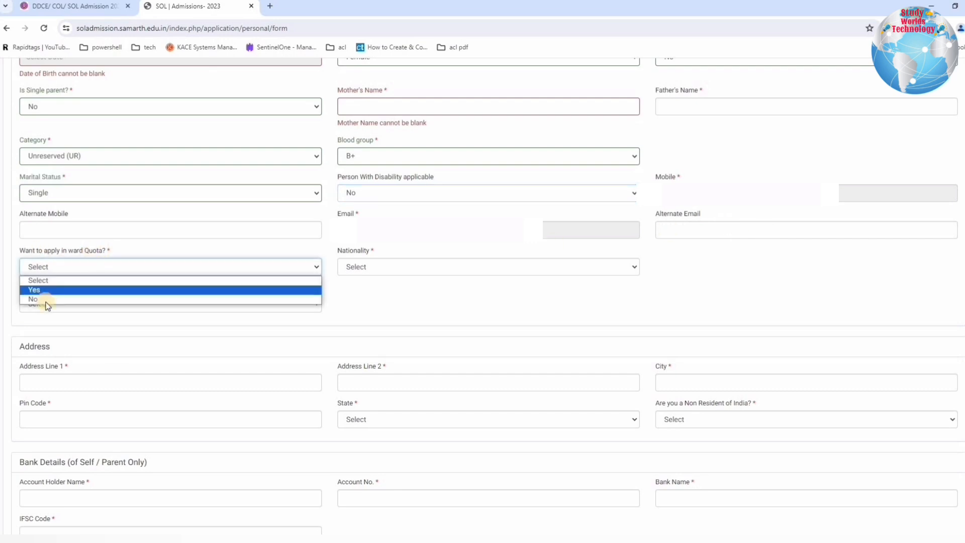
{"action": "left_click", "coordinate": [408, 265]}
{"action": "left_click", "coordinate": [433, 265]}
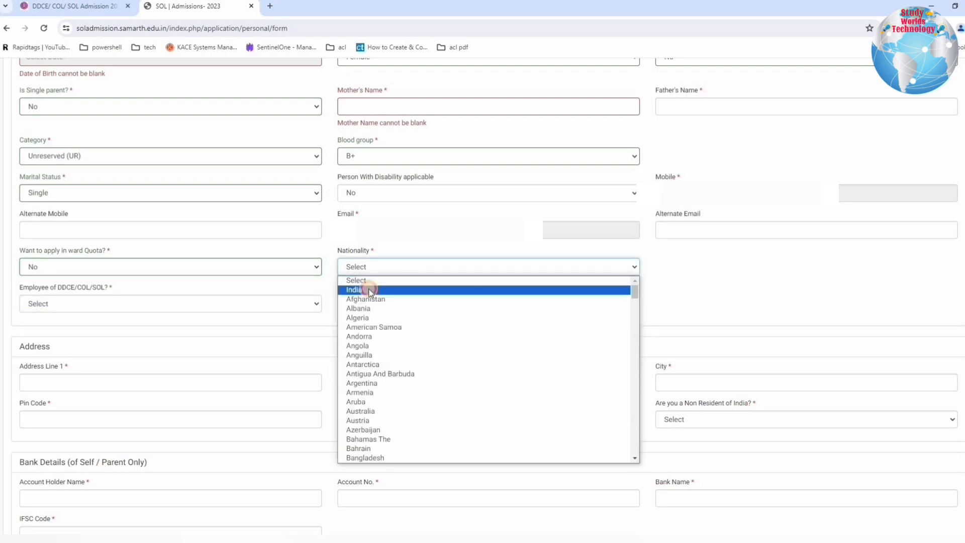
{"action": "left_click", "coordinate": [370, 291]}
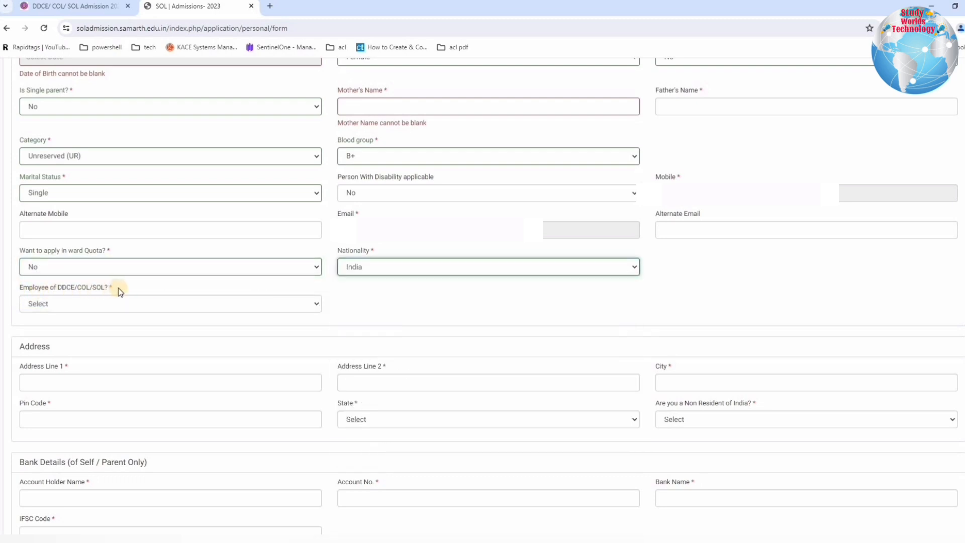
{"action": "left_click", "coordinate": [73, 305]}
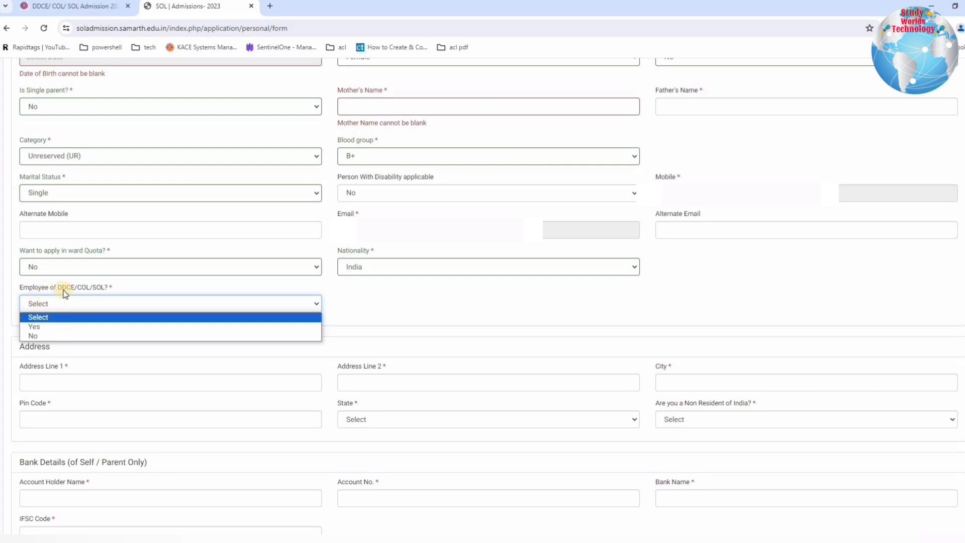
{"action": "left_click", "coordinate": [307, 334]}
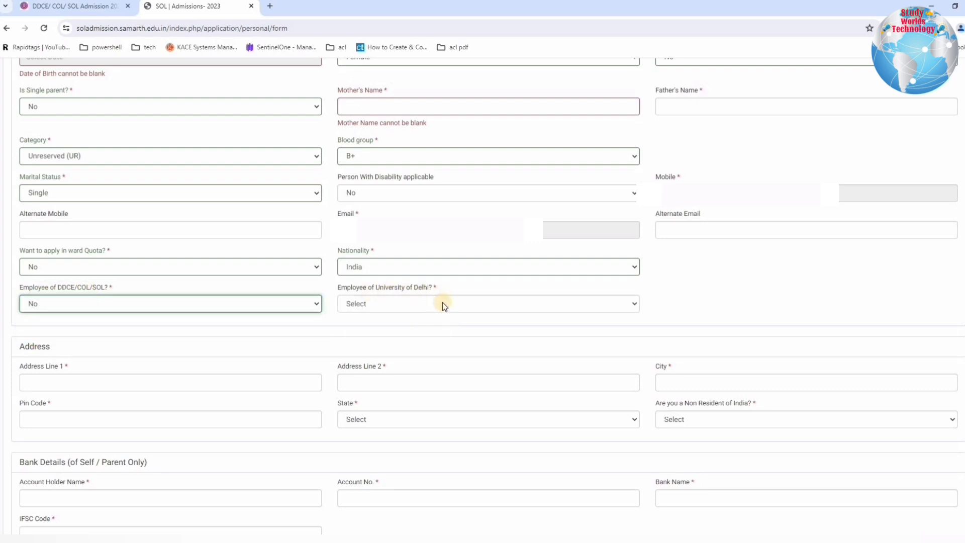
{"action": "left_click", "coordinate": [442, 303]}
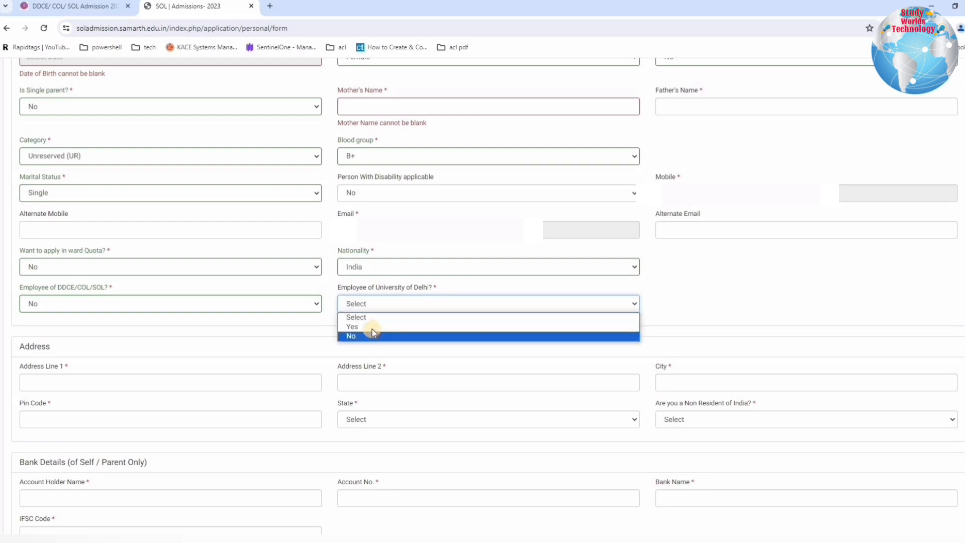
{"action": "left_click", "coordinate": [372, 336]}
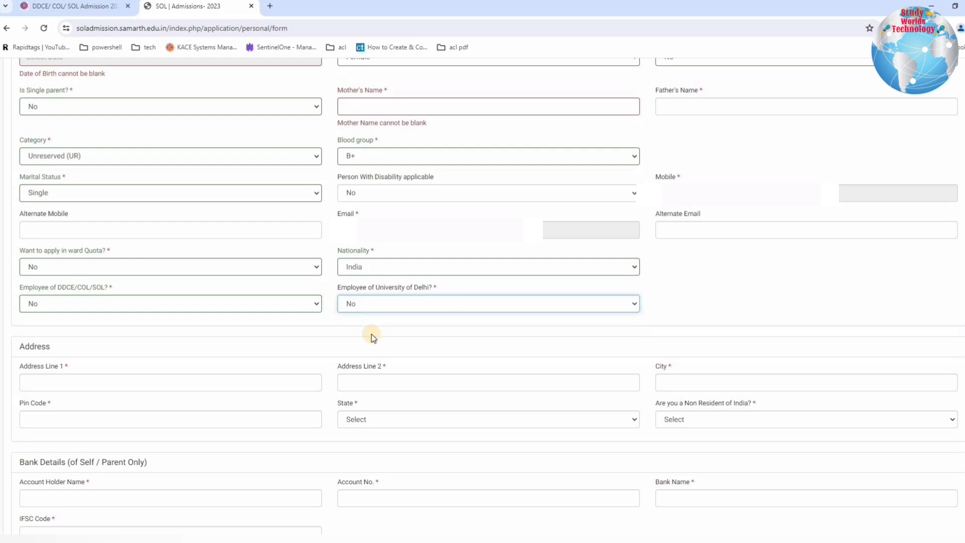
- Answer Yes to 'Are you a Non Resident of India?' in the address details
{"action": "scroll", "coordinate": [371, 336], "scroll_direction": "down", "scroll_amount": 4}
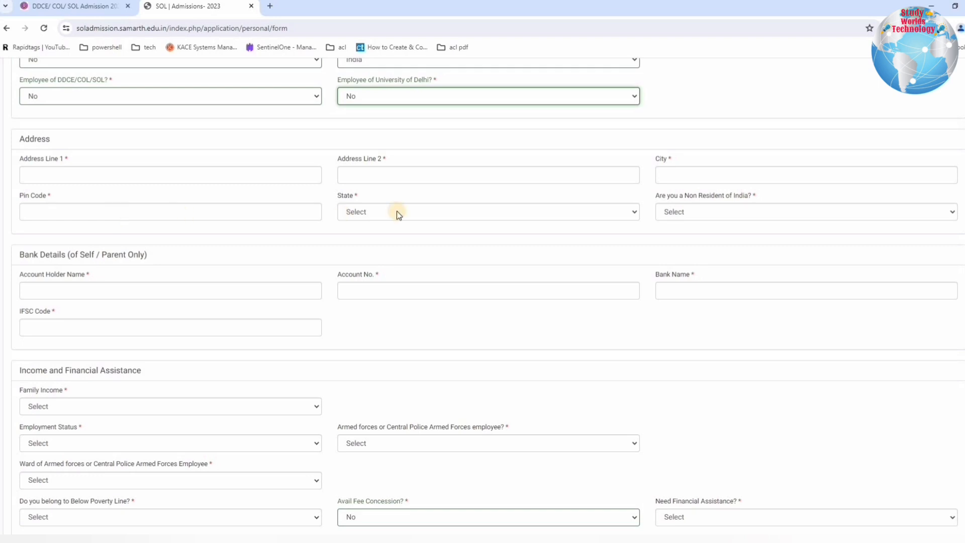
{"action": "left_click", "coordinate": [684, 211]}
{"action": "left_click", "coordinate": [684, 233]}
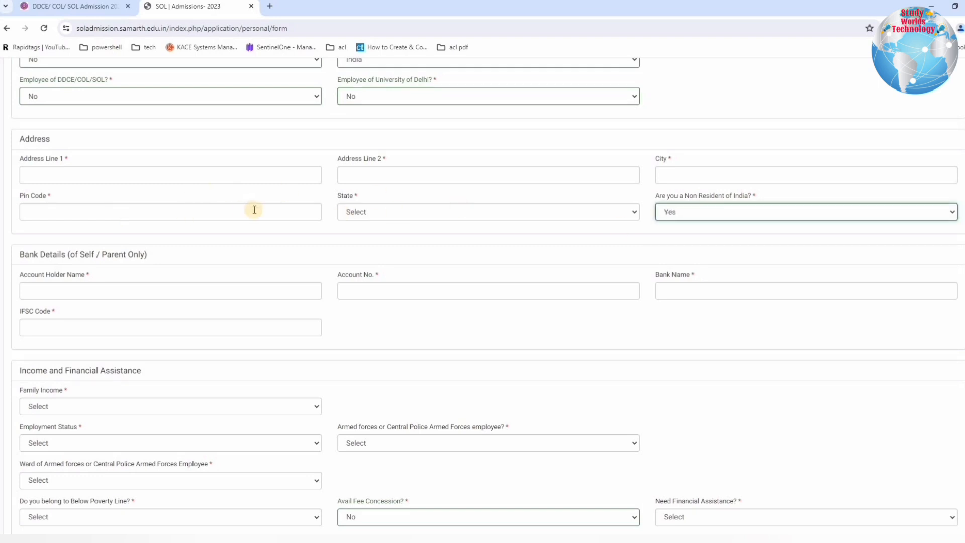
{"action": "left_click_drag", "start_coordinate": [23, 254], "coordinate": [180, 258]}
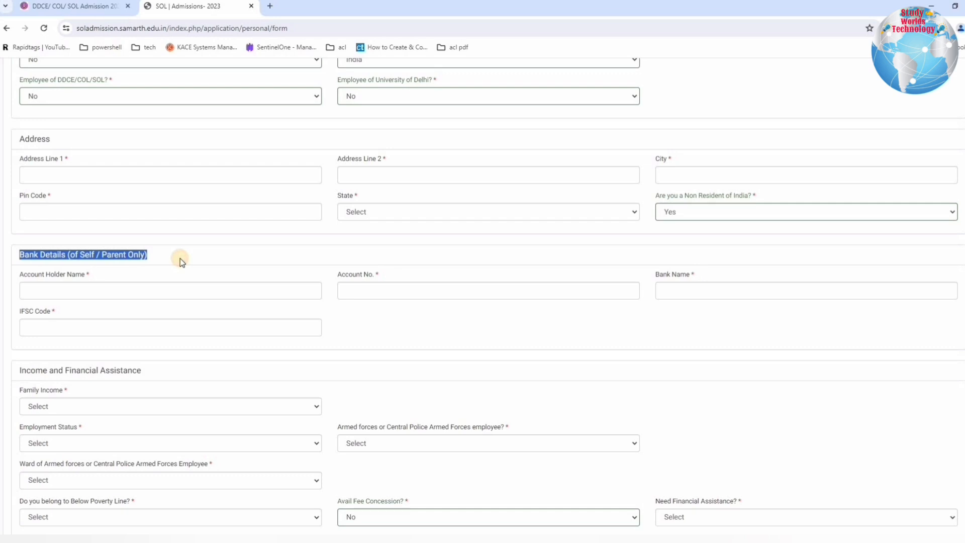
{"action": "left_click", "coordinate": [87, 256]}
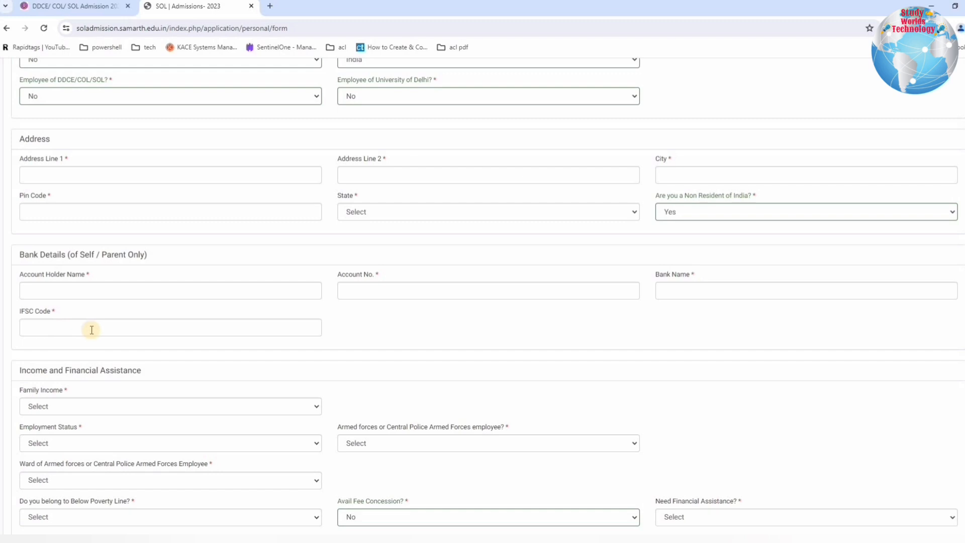
- Choose family income 1,00,000 to 4,00,000 in Income and Financial Assistance
{"action": "scroll", "coordinate": [91, 330], "scroll_direction": "down", "scroll_amount": 3}
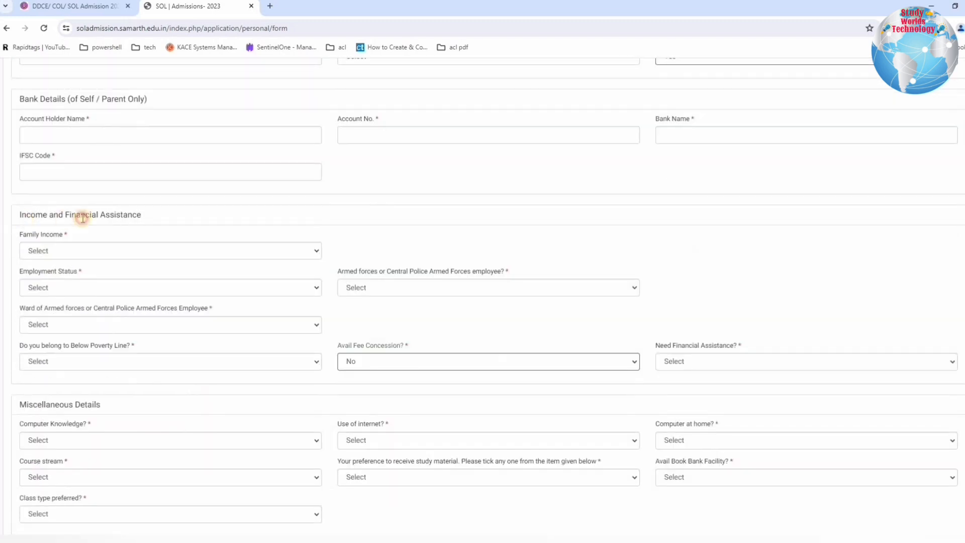
{"action": "triple_click", "coordinate": [150, 219]}
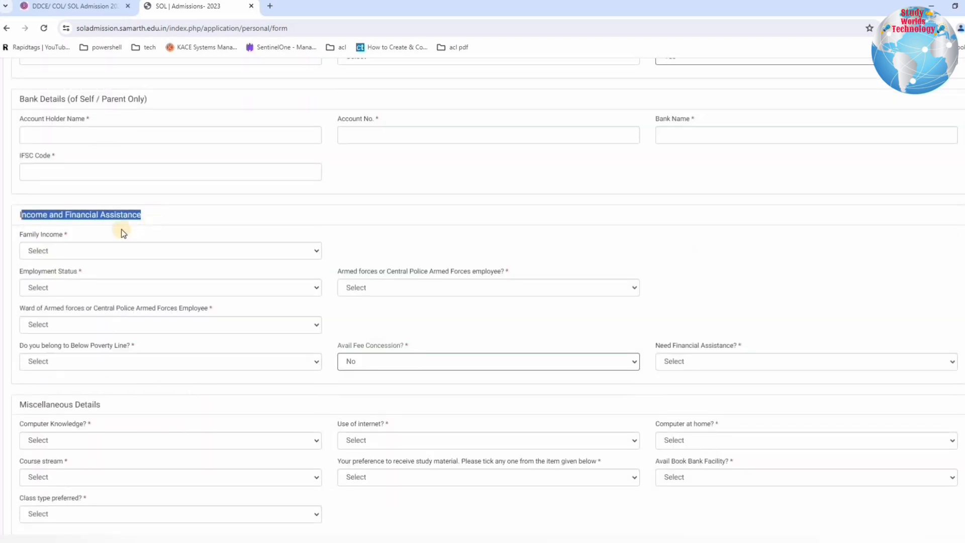
{"action": "left_click", "coordinate": [99, 258]}
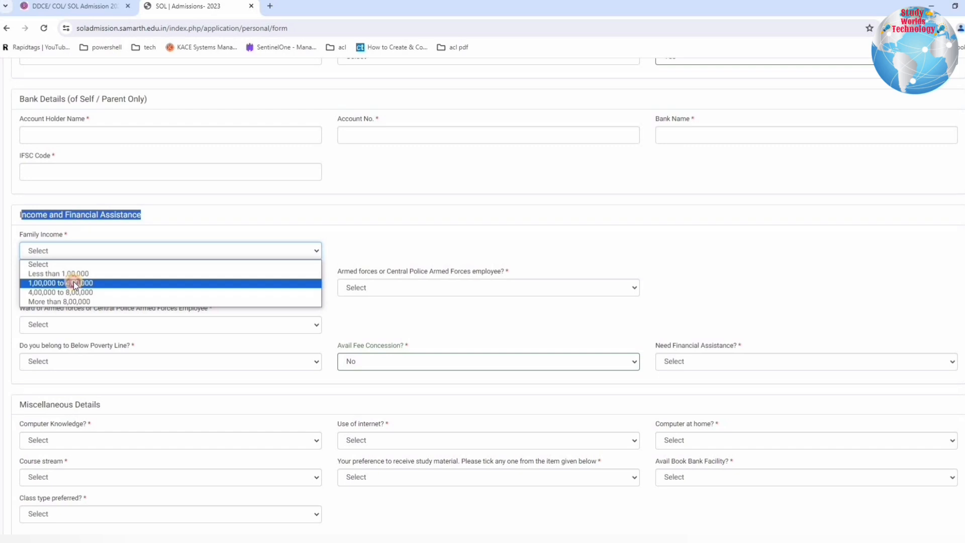
{"action": "left_click", "coordinate": [75, 283]}
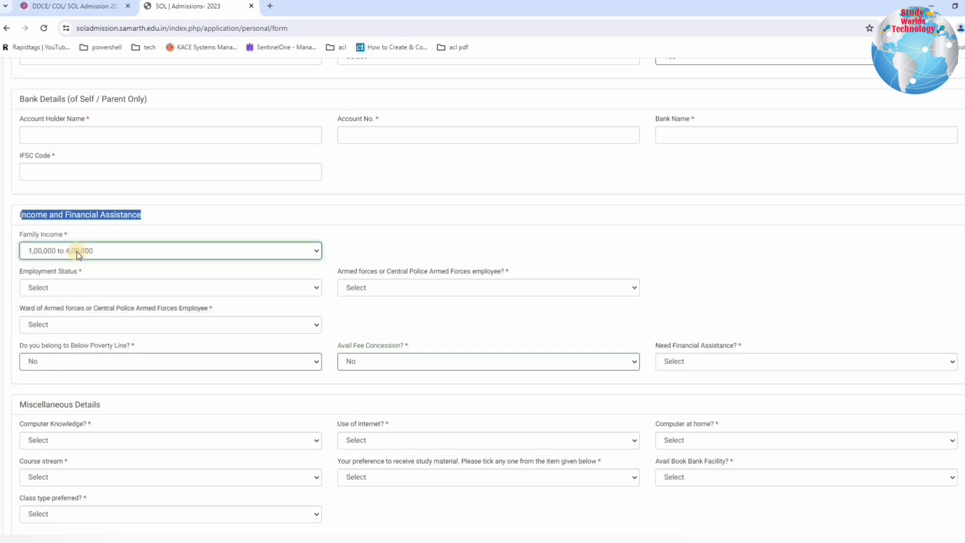
{"action": "left_click", "coordinate": [77, 252]}
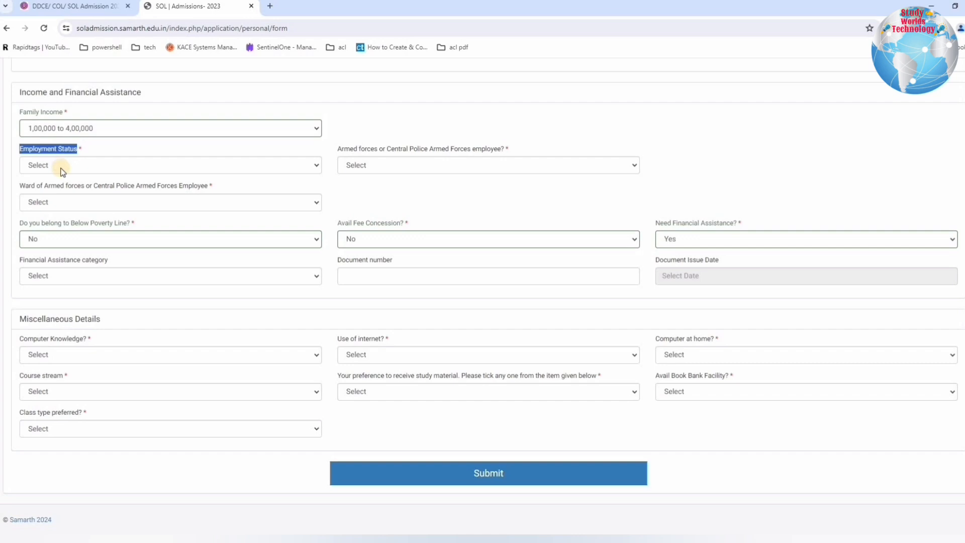
- Set employment status to Unemployed and answer No to both armed forces questions
{"action": "left_click", "coordinate": [60, 168]}
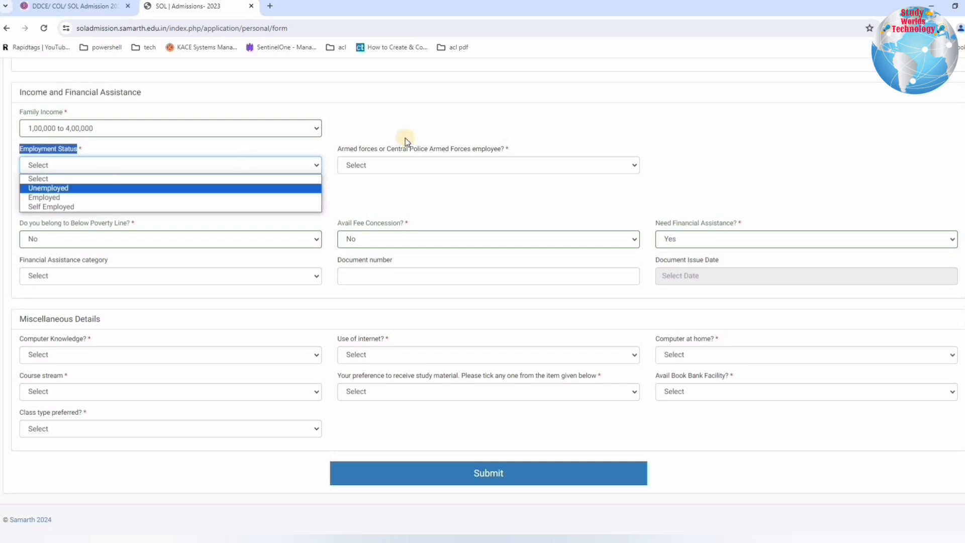
{"action": "key", "text": "Return"}
{"action": "left_click", "coordinate": [365, 148]}
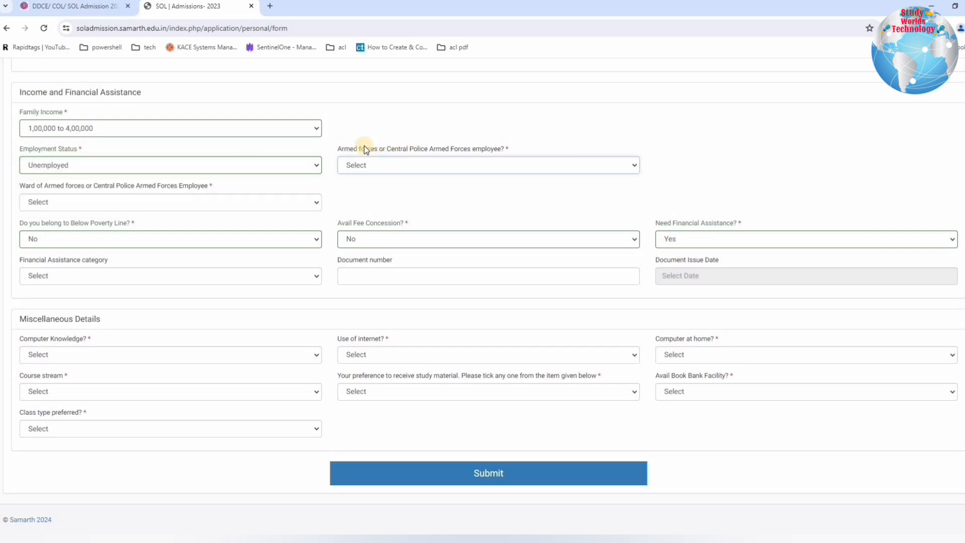
{"action": "left_click", "coordinate": [436, 165]}
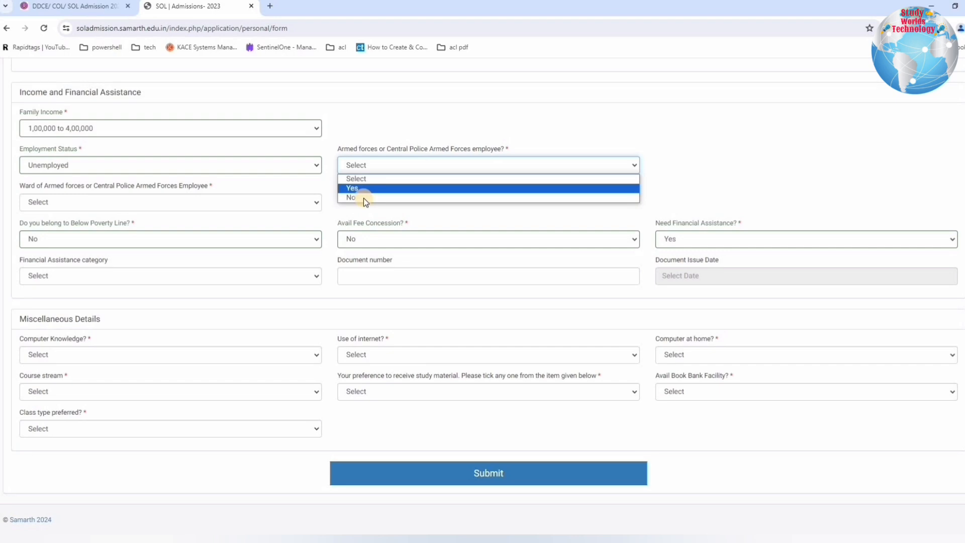
{"action": "key", "text": "Return"}
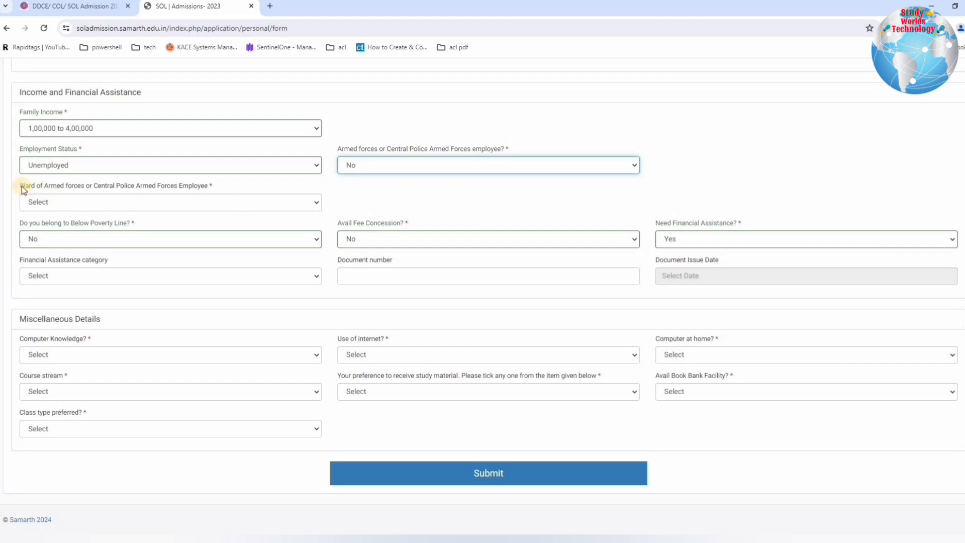
{"action": "double_click", "coordinate": [22, 186]}
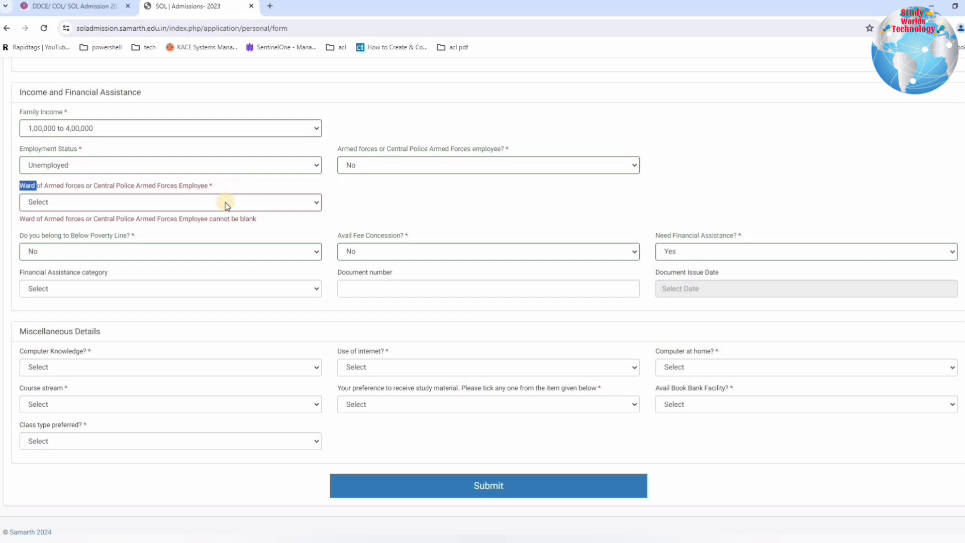
{"action": "left_click", "coordinate": [125, 203]}
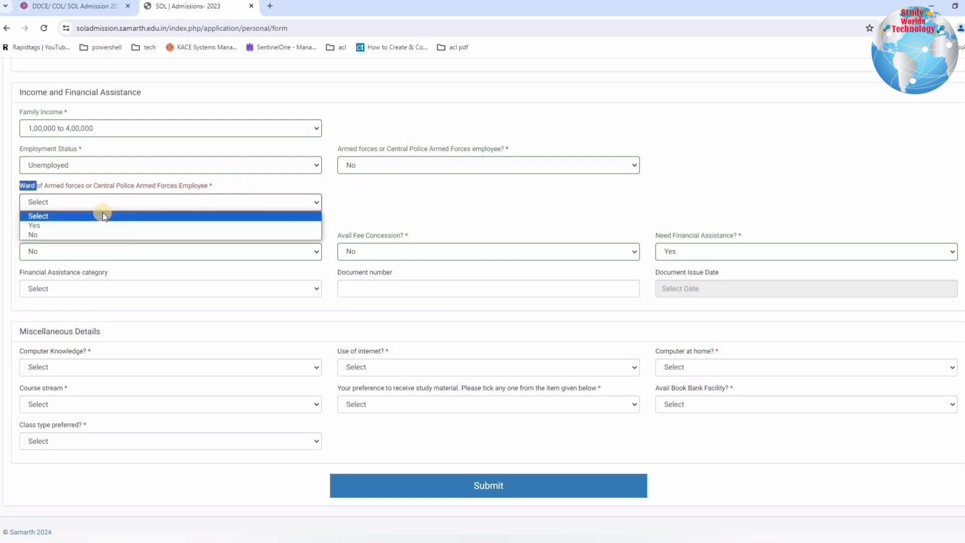
{"action": "left_click", "coordinate": [79, 237]}
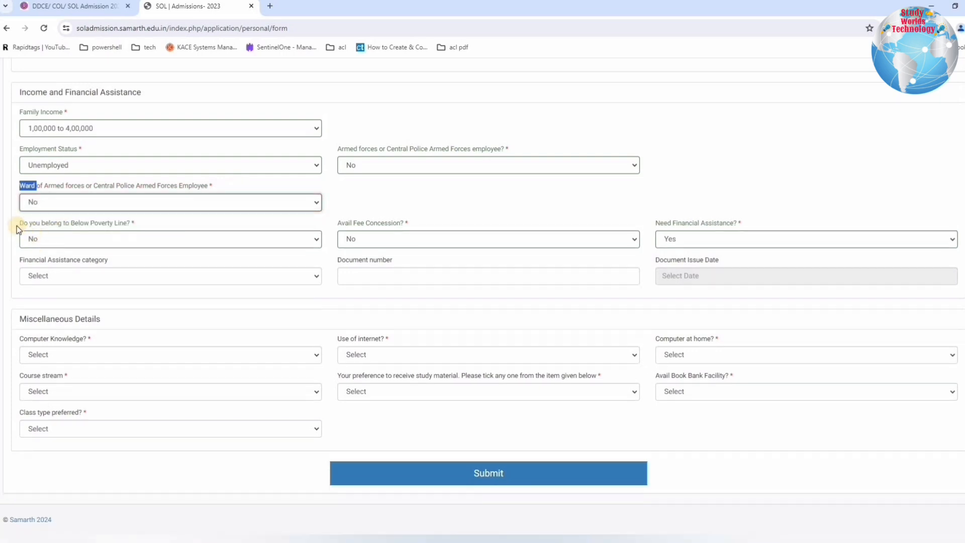
{"action": "left_click_drag", "start_coordinate": [11, 226], "coordinate": [131, 222]}
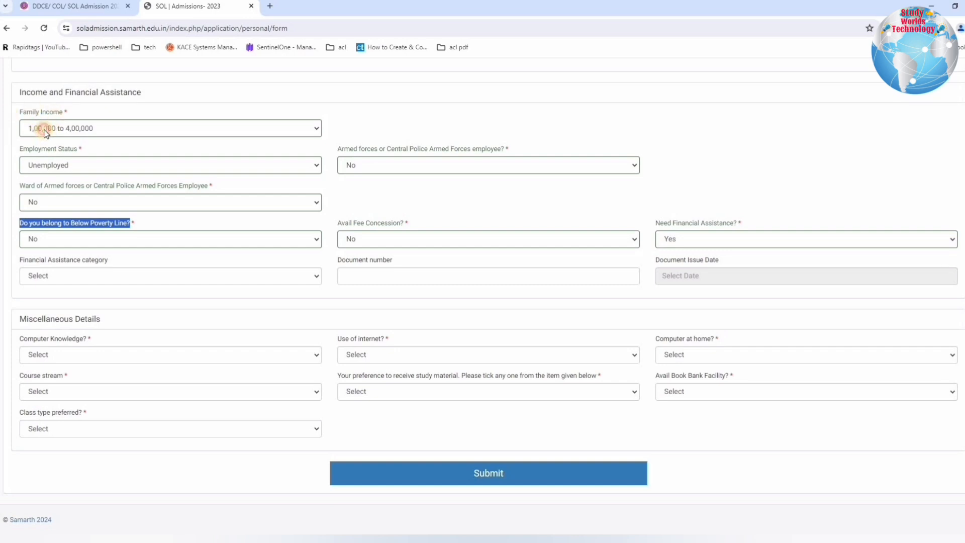
- Re-commit family income as 1,00,000 to 4,00,000 and keep Below Poverty Line at No
{"action": "left_click", "coordinate": [41, 134]}
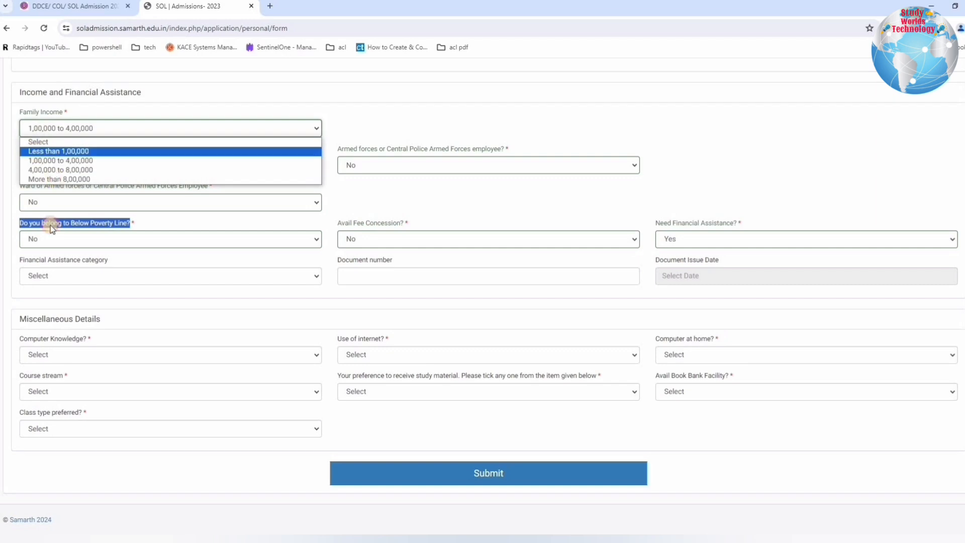
{"action": "left_click", "coordinate": [34, 151]}
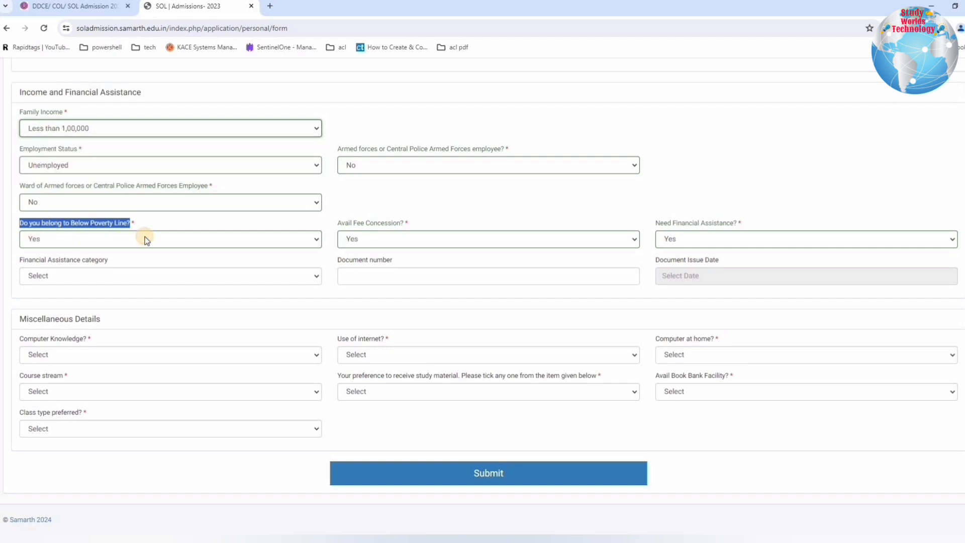
{"action": "left_click", "coordinate": [146, 239]}
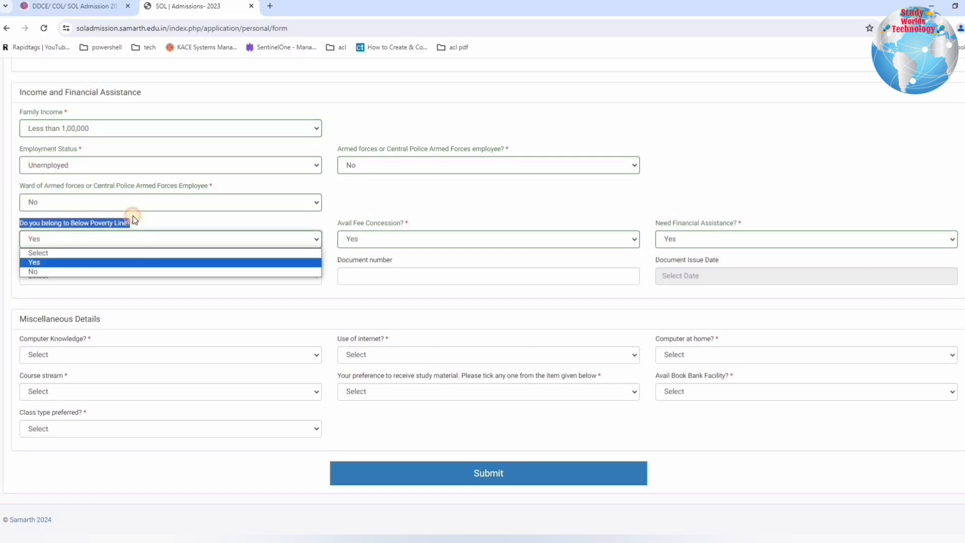
{"action": "left_click", "coordinate": [94, 147]}
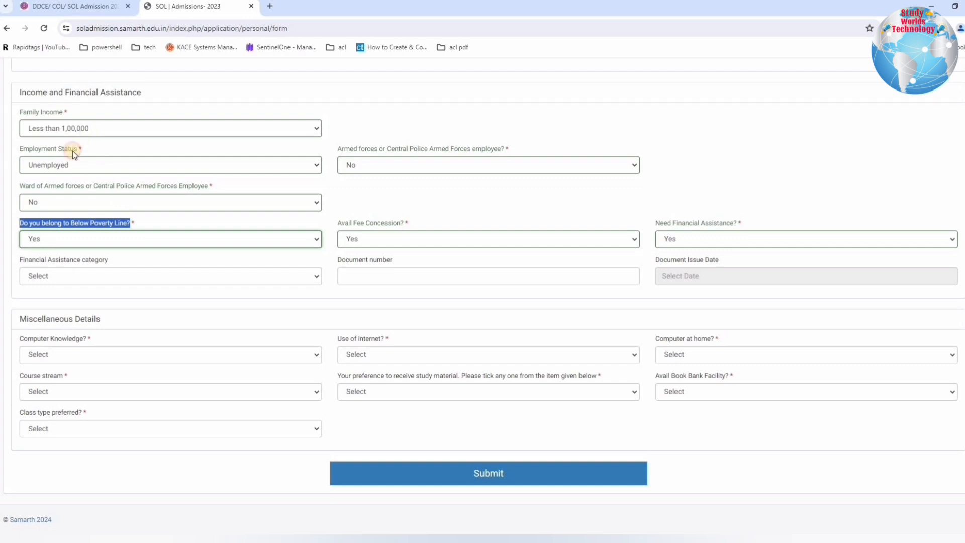
{"action": "left_click", "coordinate": [69, 130]}
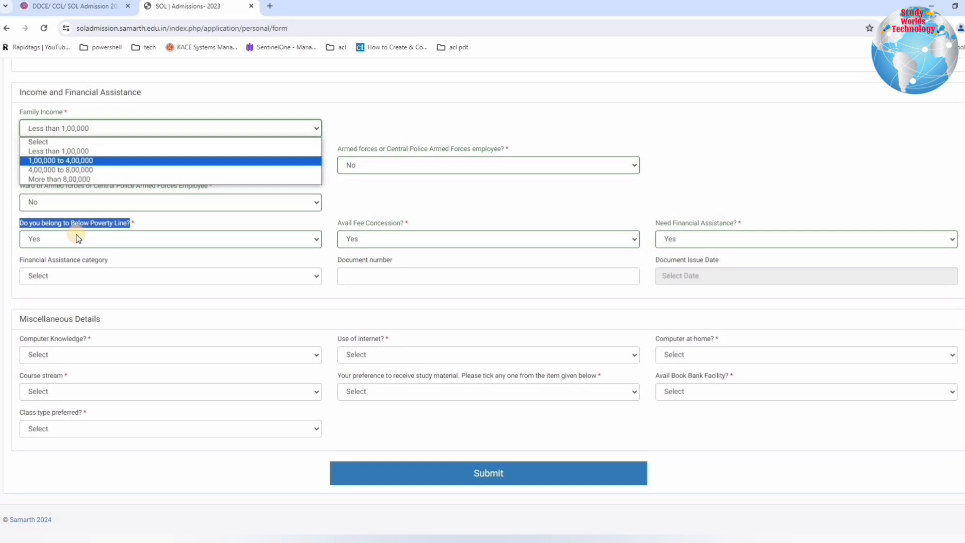
{"action": "key", "text": "Return"}
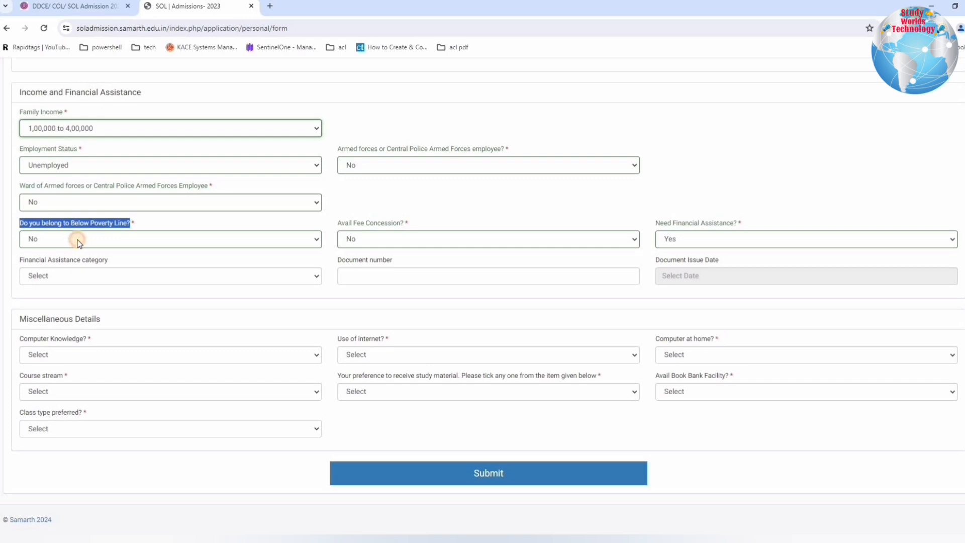
{"action": "left_click", "coordinate": [79, 241]}
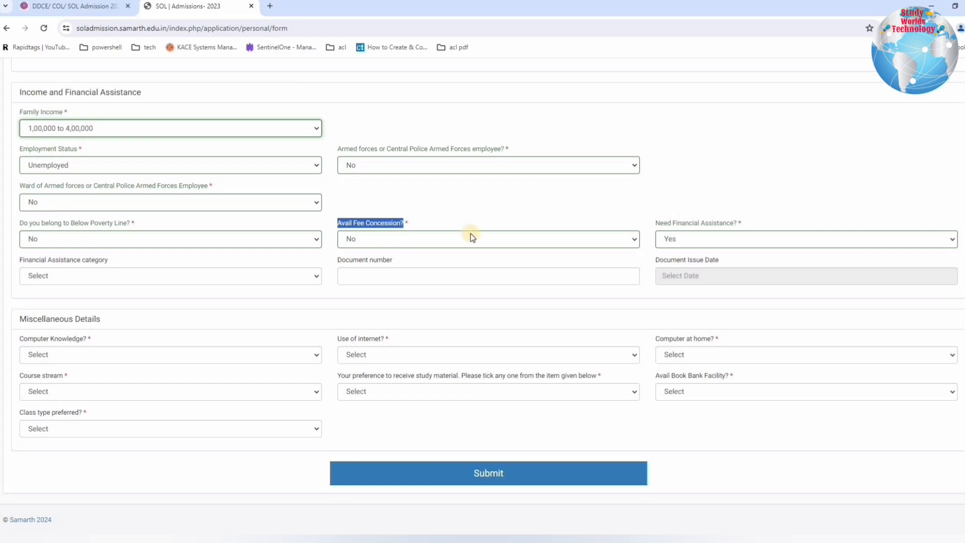
- Leave Fee Concession at No and set Need Financial Assistance to No
{"action": "left_click", "coordinate": [487, 232]}
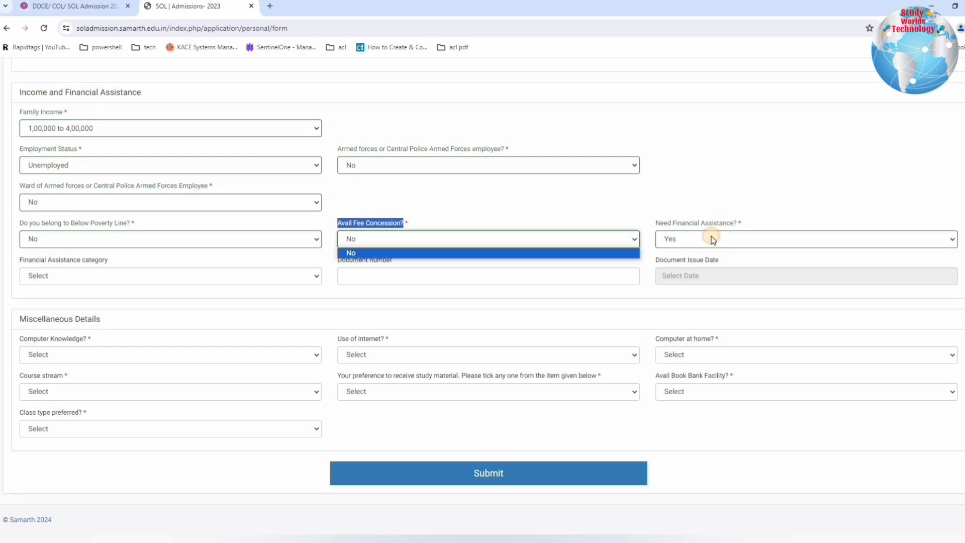
{"action": "left_click", "coordinate": [711, 236]}
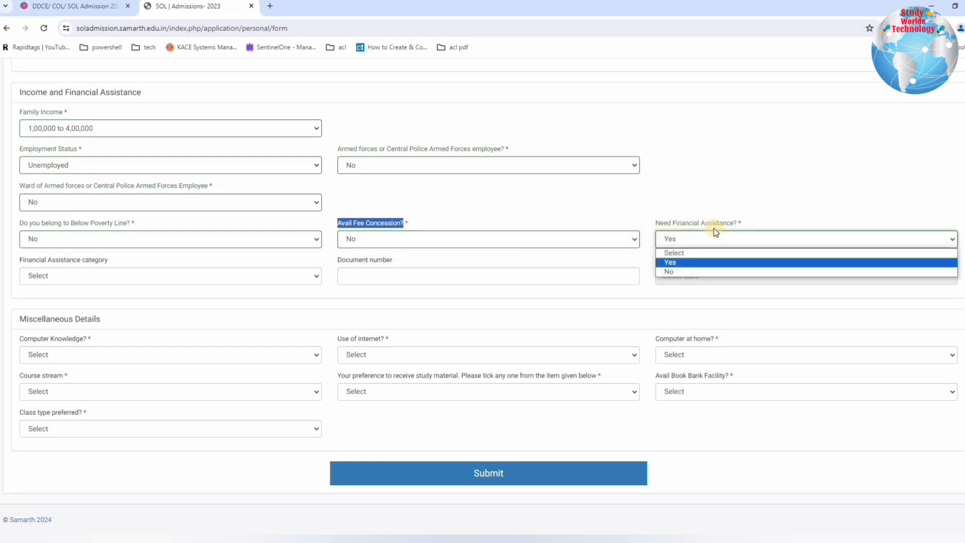
{"action": "left_click", "coordinate": [744, 232]}
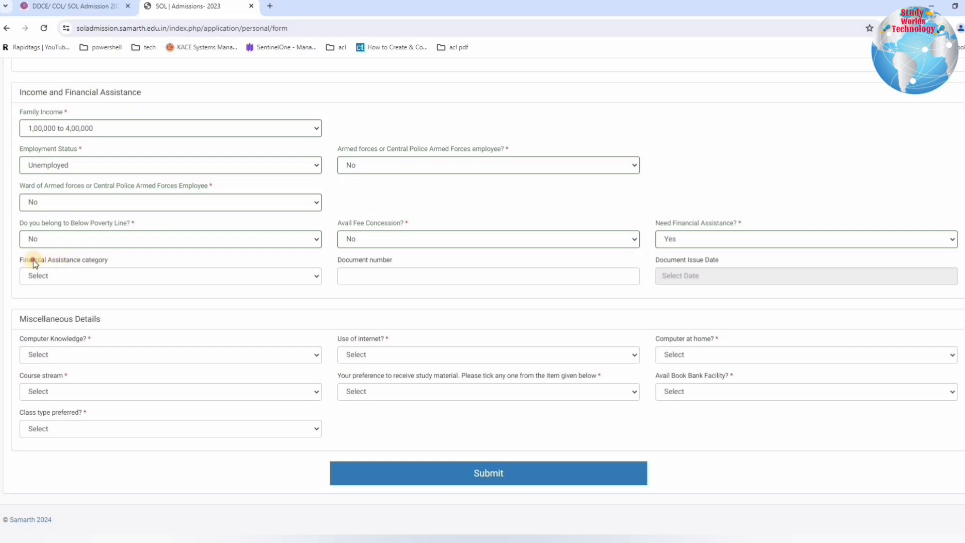
{"action": "left_click", "coordinate": [65, 276]}
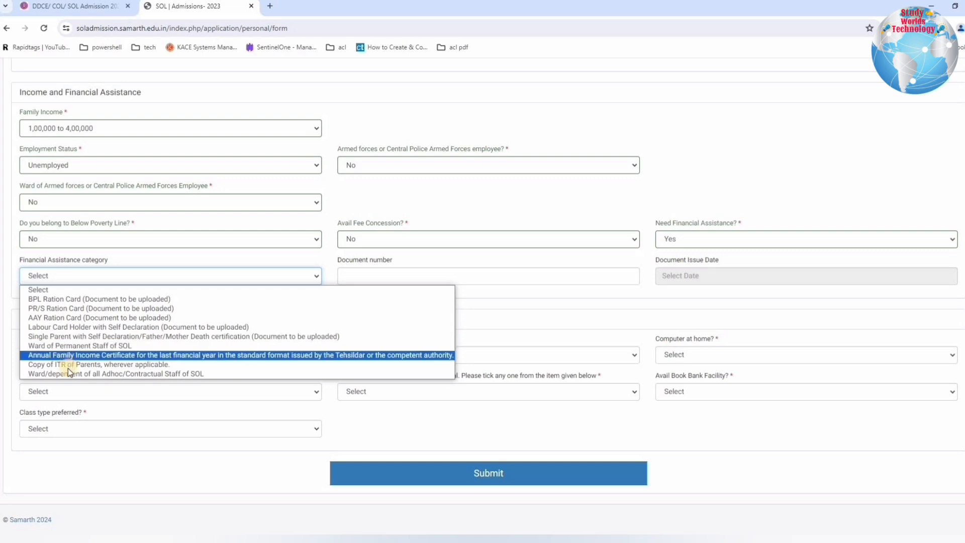
{"action": "left_click", "coordinate": [418, 278]}
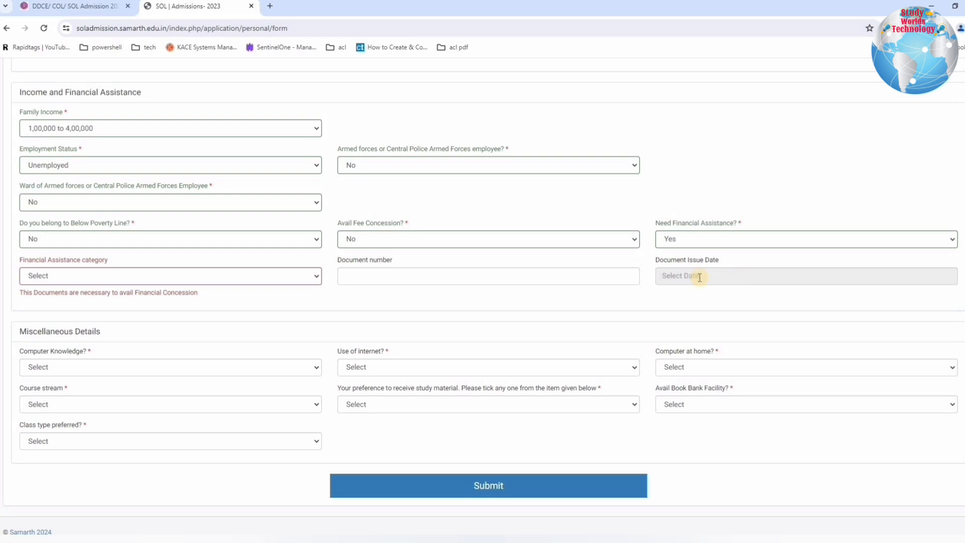
{"action": "left_click", "coordinate": [684, 239]}
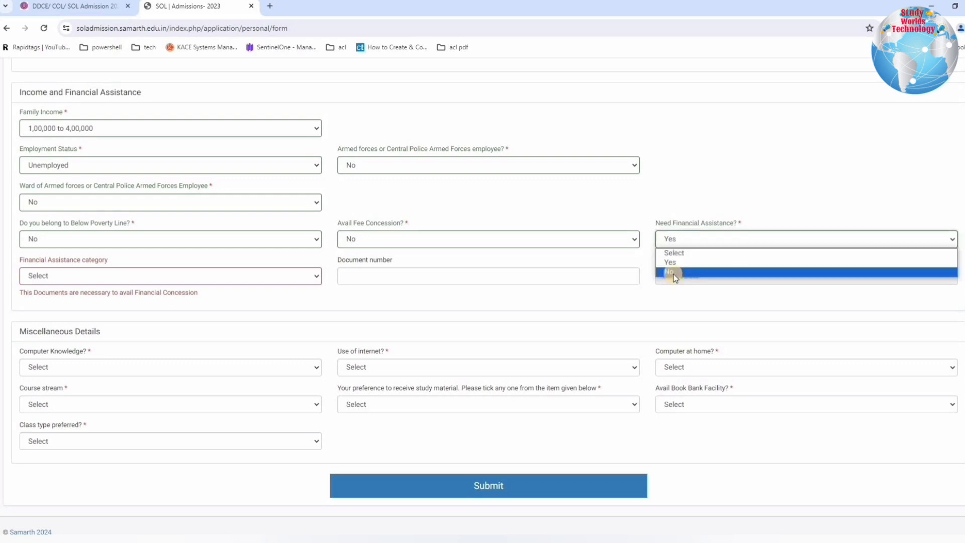
{"action": "left_click", "coordinate": [674, 273]}
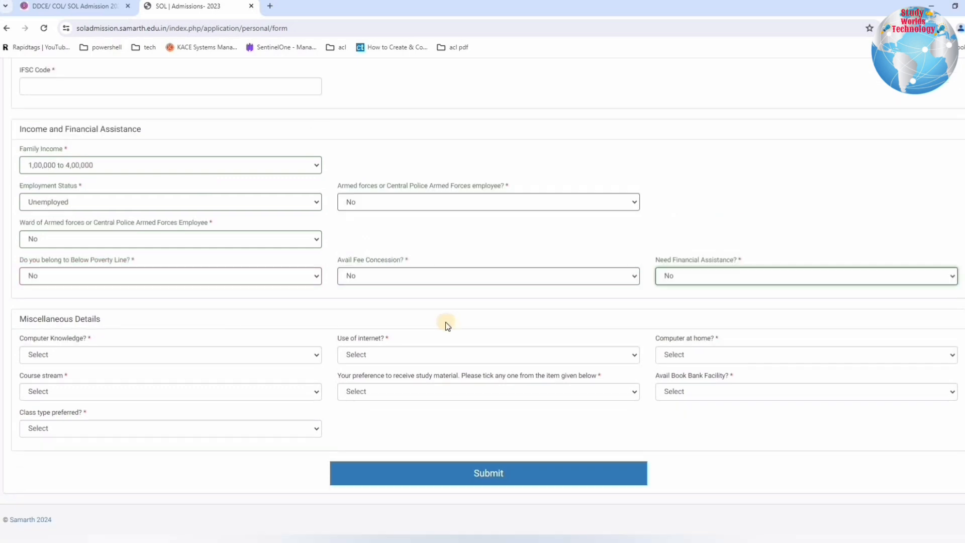
- Answer Yes to computer knowledge, internet use and computer at home, and choose Arts stream
{"action": "left_click_drag", "start_coordinate": [33, 319], "coordinate": [101, 320]}
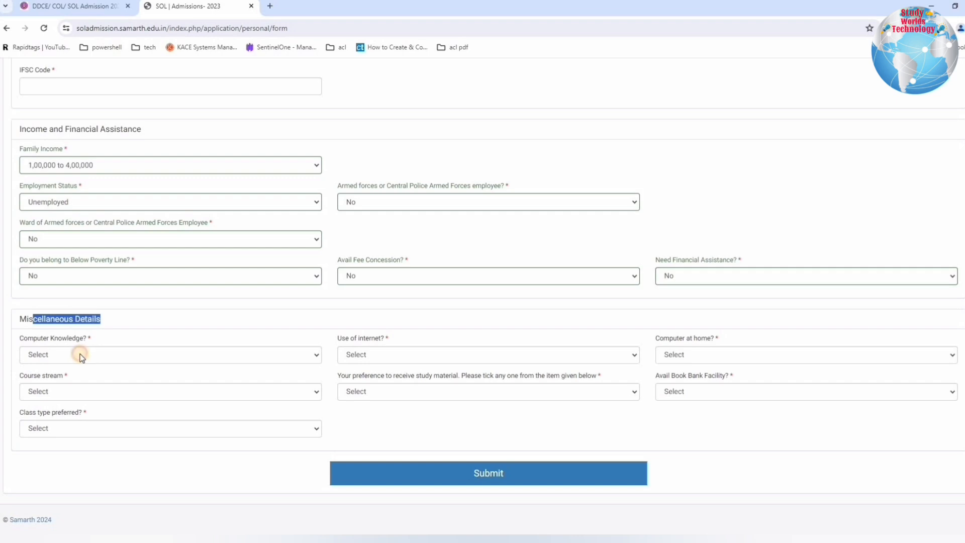
{"action": "left_click", "coordinate": [81, 356]}
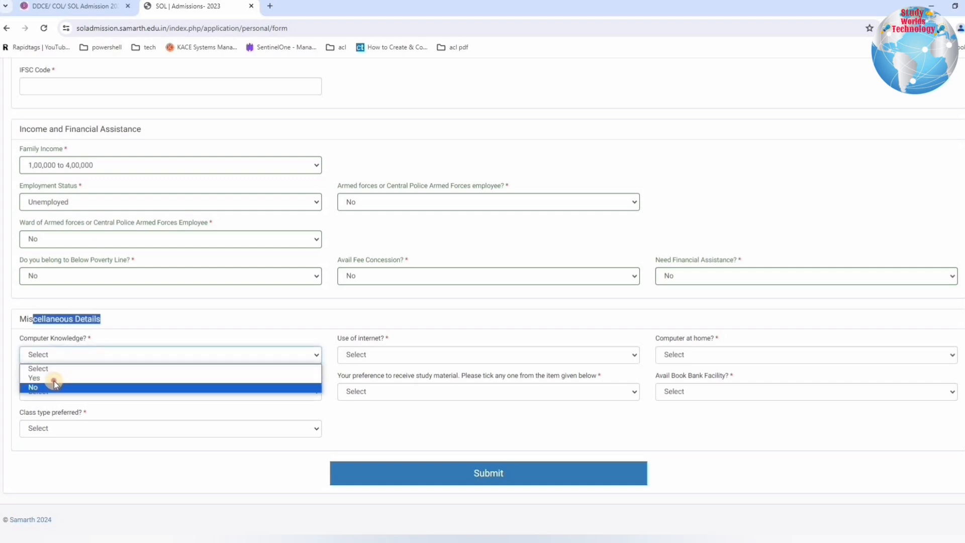
{"action": "left_click", "coordinate": [311, 378]}
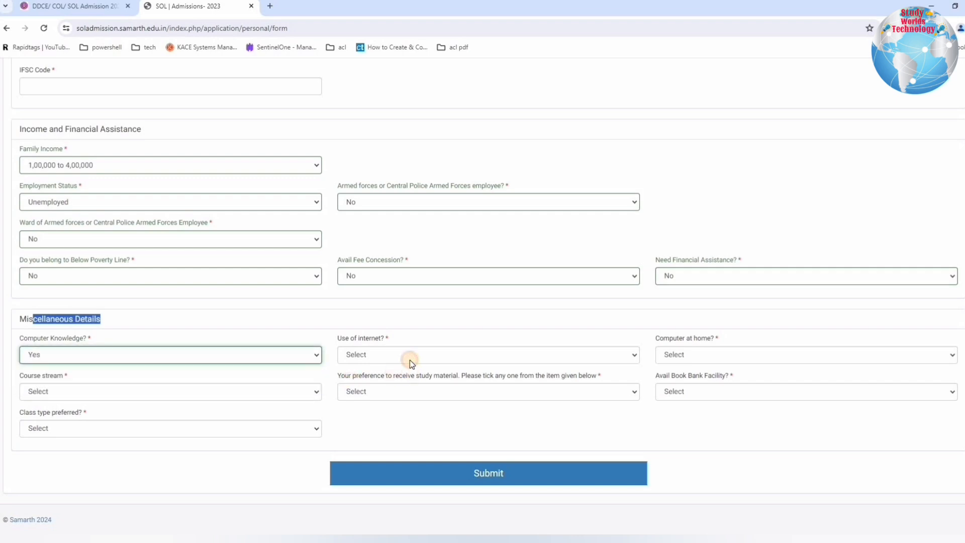
{"action": "left_click", "coordinate": [410, 360]}
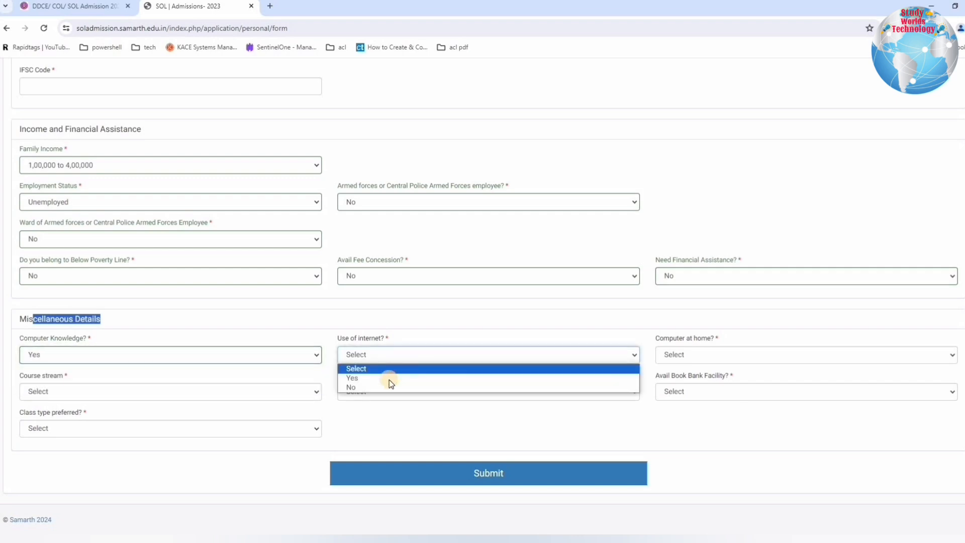
{"action": "left_click", "coordinate": [442, 377]}
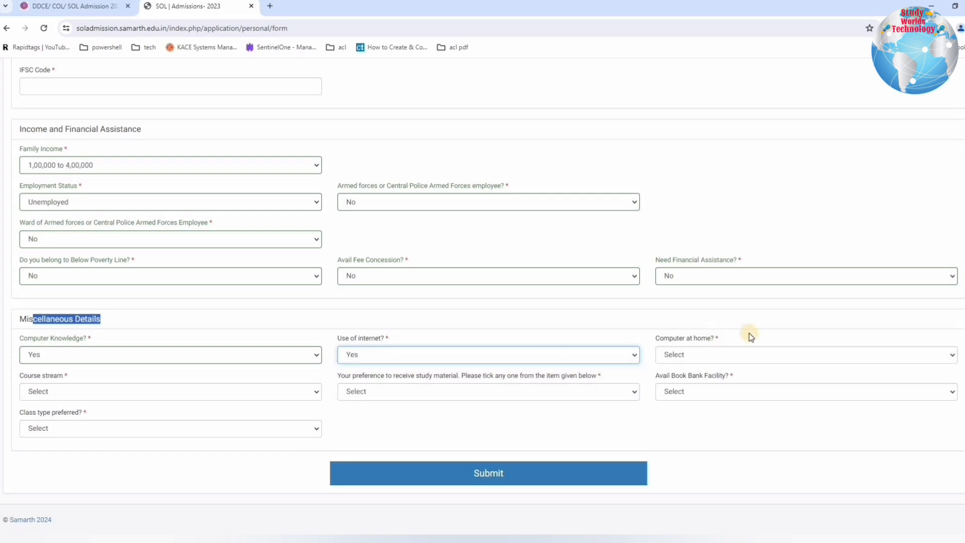
{"action": "left_click", "coordinate": [717, 355]}
{"action": "left_click", "coordinate": [672, 380]}
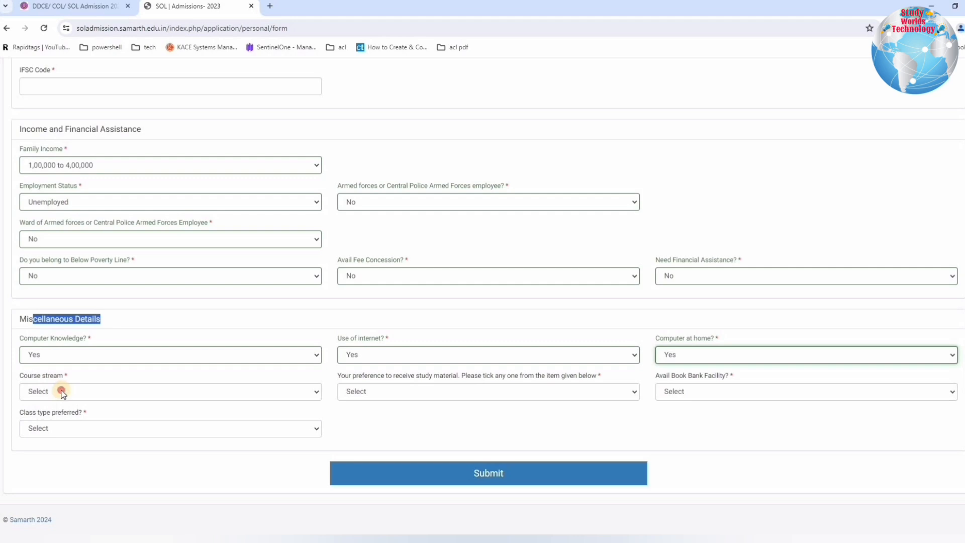
{"action": "left_click", "coordinate": [58, 393]}
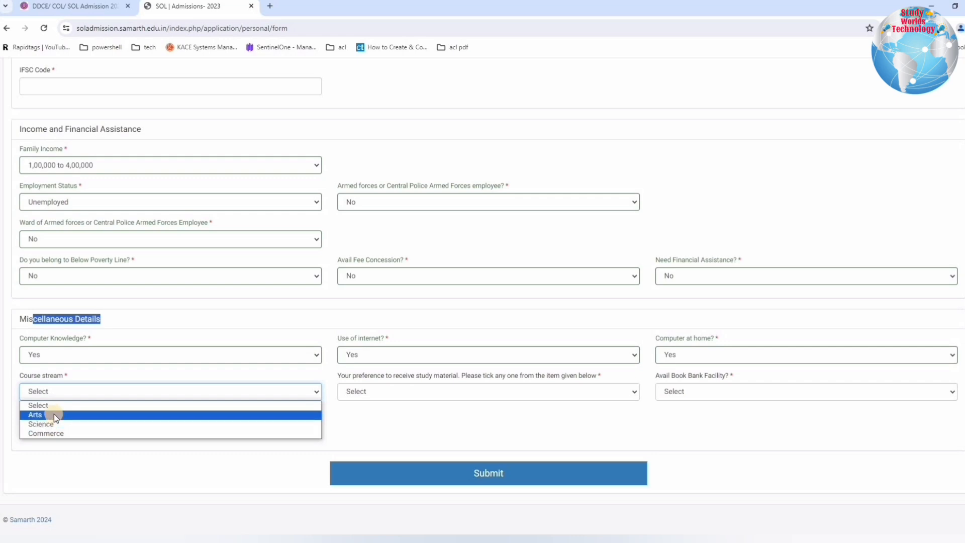
{"action": "left_click", "coordinate": [53, 414]}
- Choose Hard Copy study material, opt into the book bank, and pick Offline classes
{"action": "left_click_drag", "start_coordinate": [502, 382], "coordinate": [540, 382]}
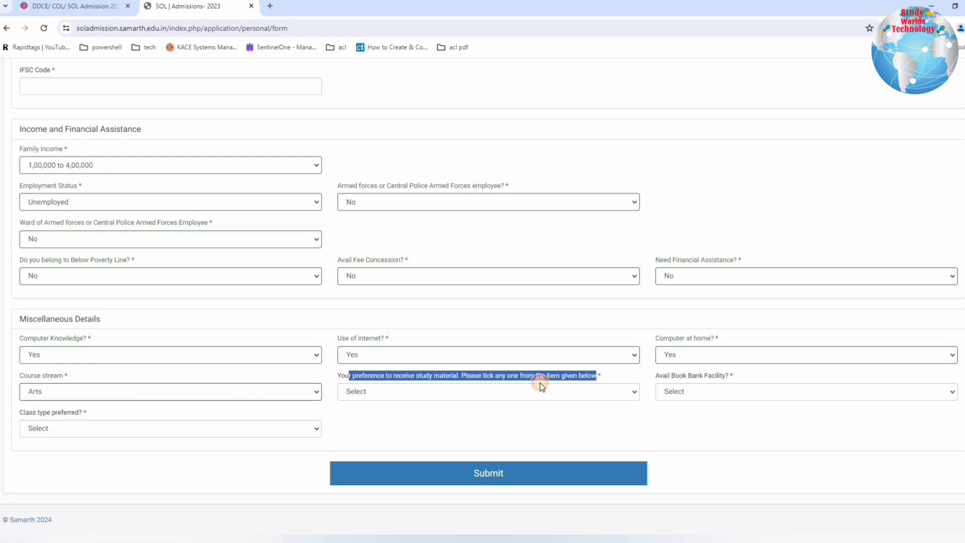
{"action": "left_click", "coordinate": [493, 397]}
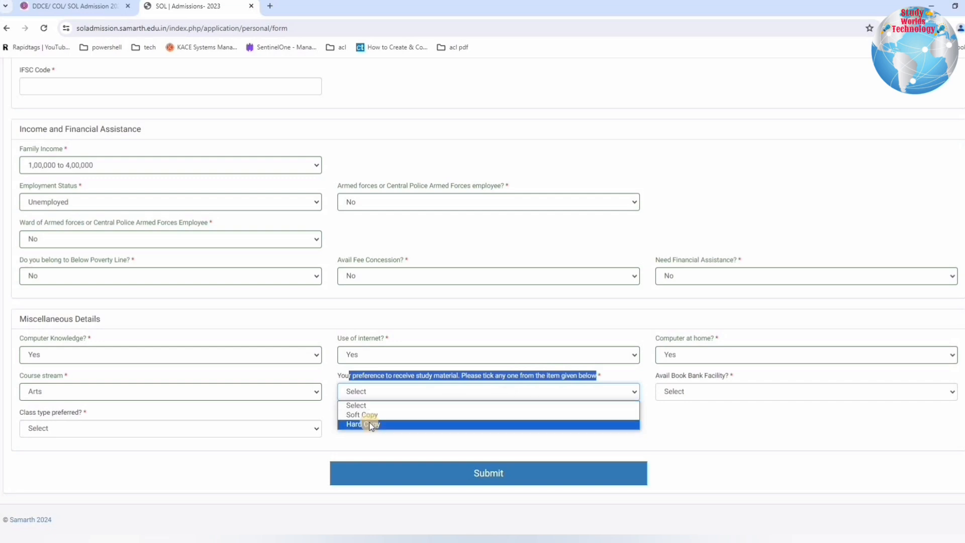
{"action": "key", "text": "Up"}
{"action": "key", "text": "Up"}
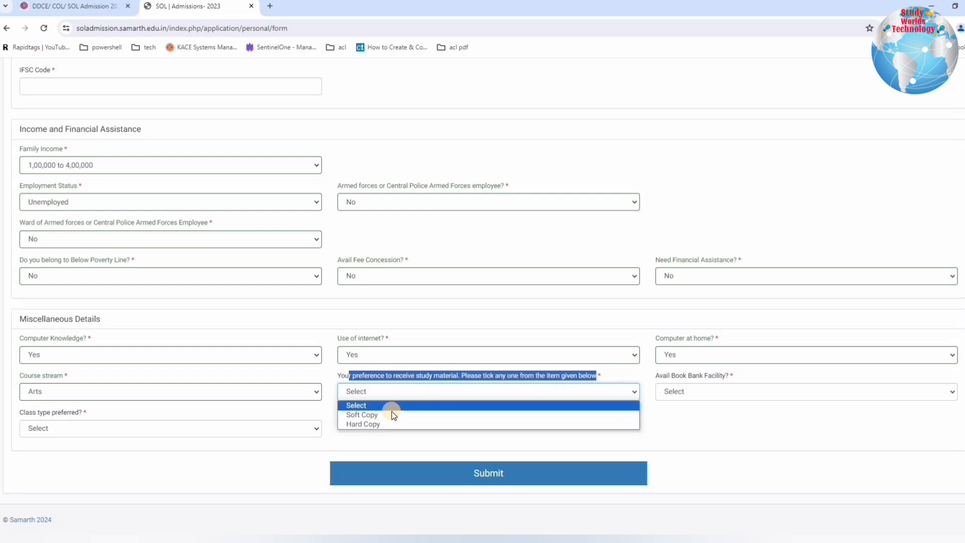
{"action": "key", "text": "Down"}
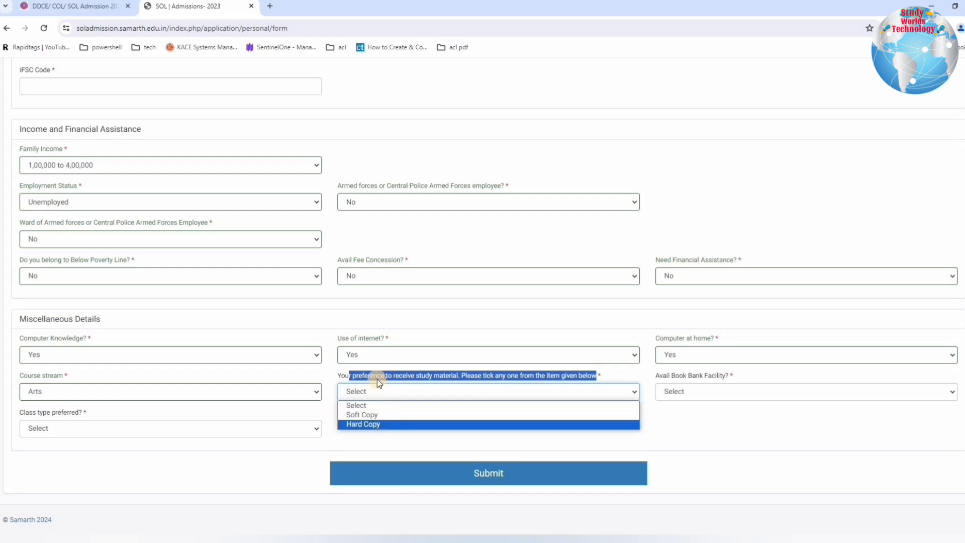
{"action": "key", "text": "Return"}
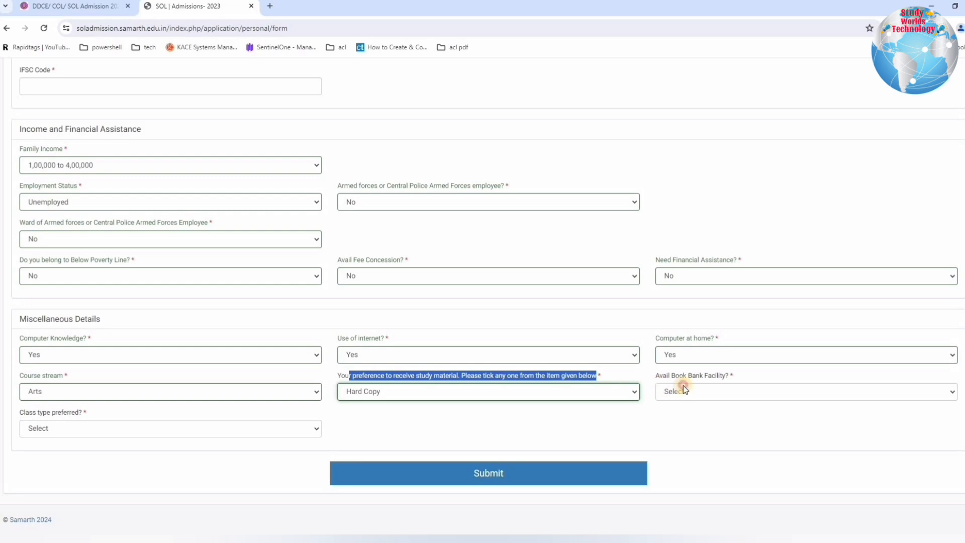
{"action": "left_click", "coordinate": [683, 385]}
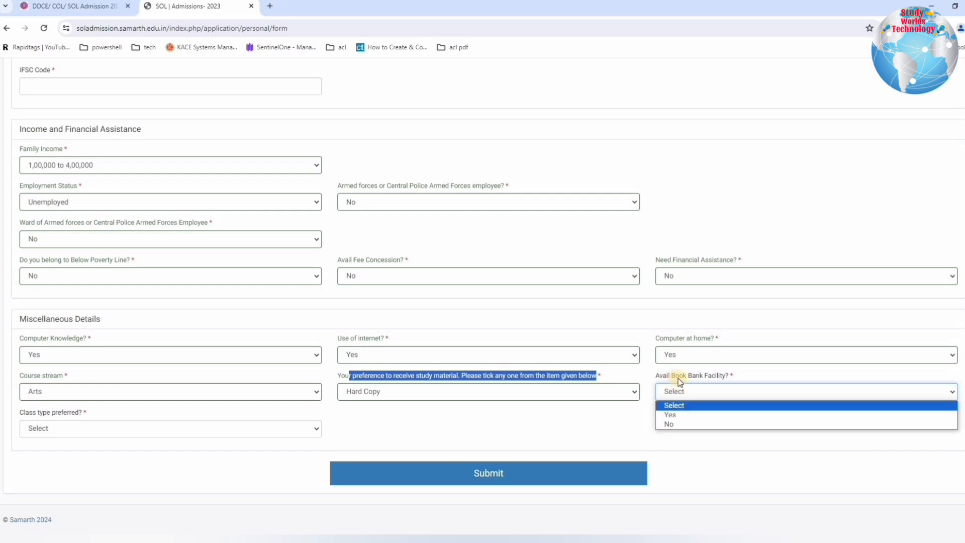
{"action": "left_click", "coordinate": [682, 415]}
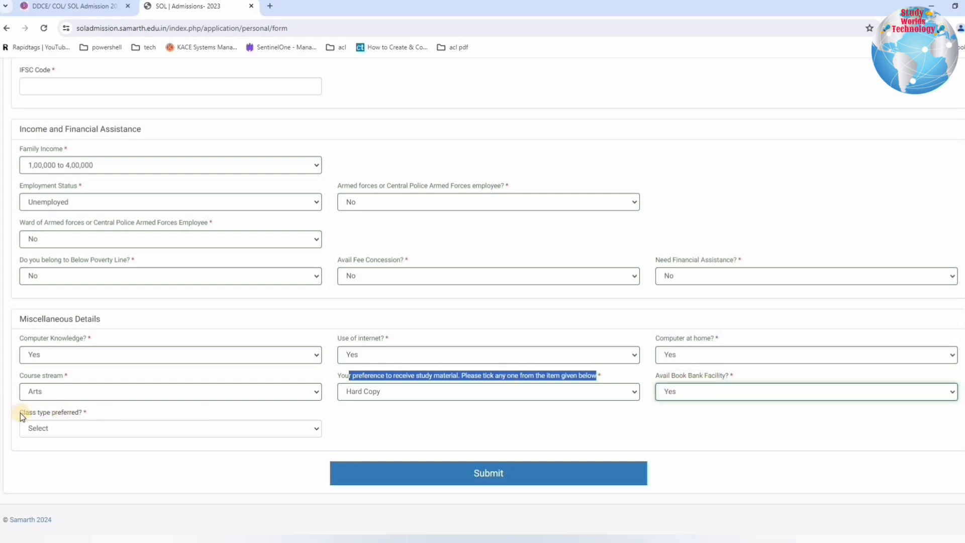
{"action": "left_click", "coordinate": [81, 429]}
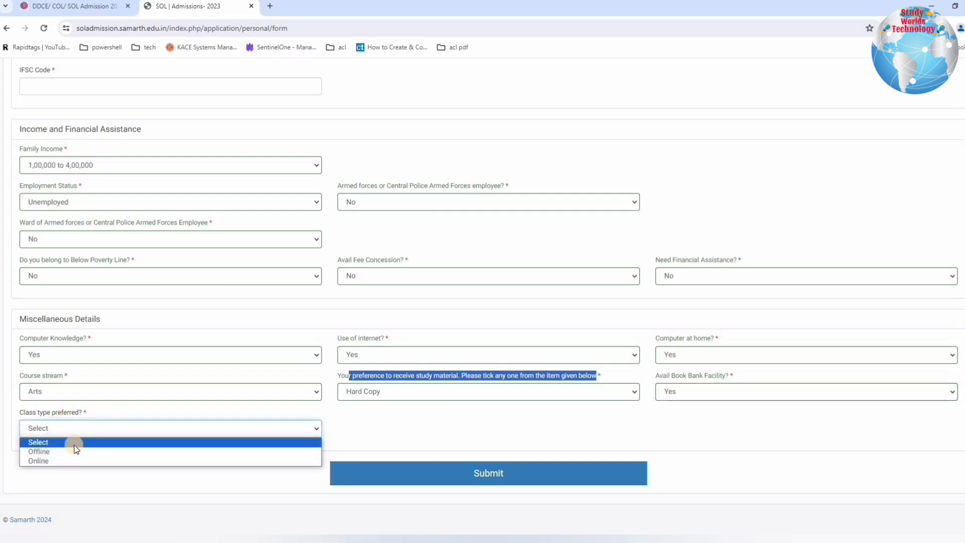
{"action": "left_click", "coordinate": [40, 452]}
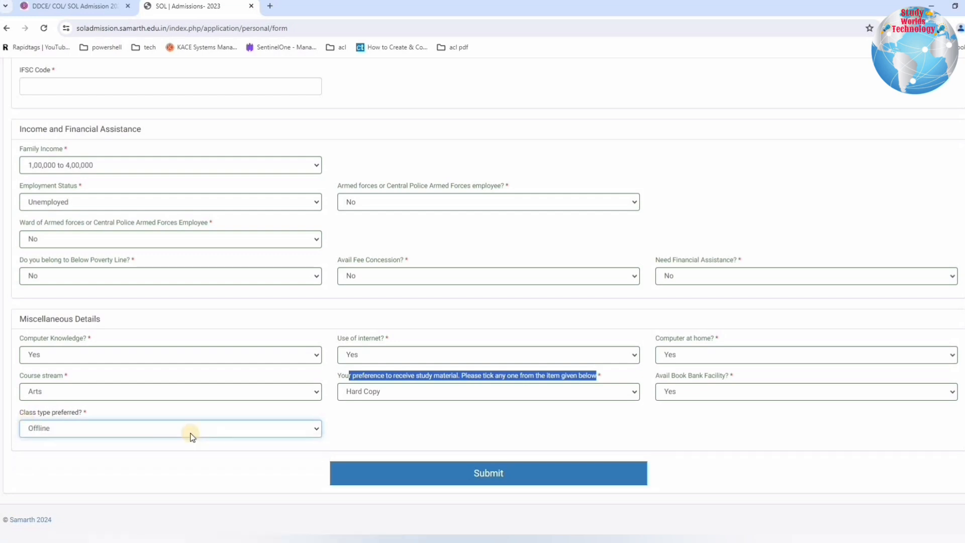
- Submit the personal details form, check its summary, and continue to the Academic Bank of Credits step
{"action": "left_click", "coordinate": [459, 477]}
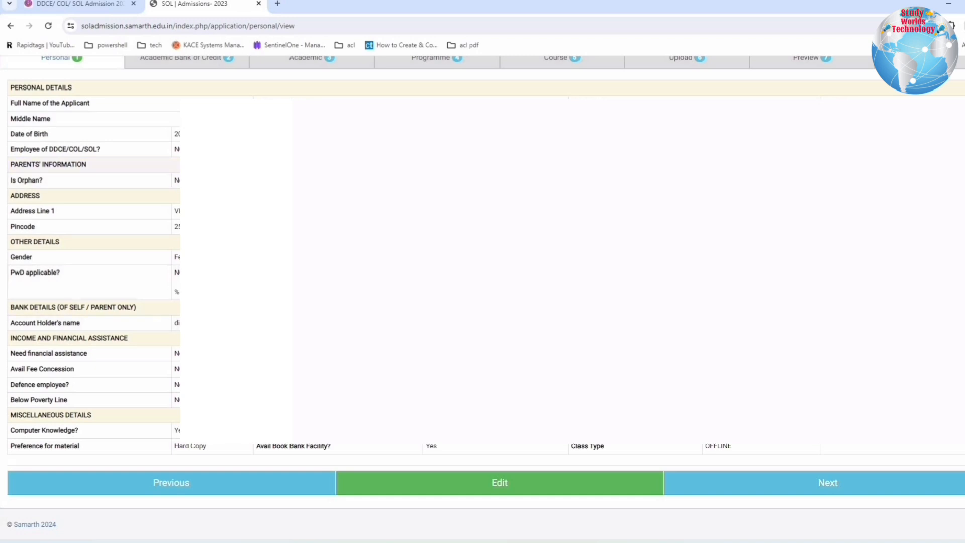
{"action": "left_click", "coordinate": [473, 479]}
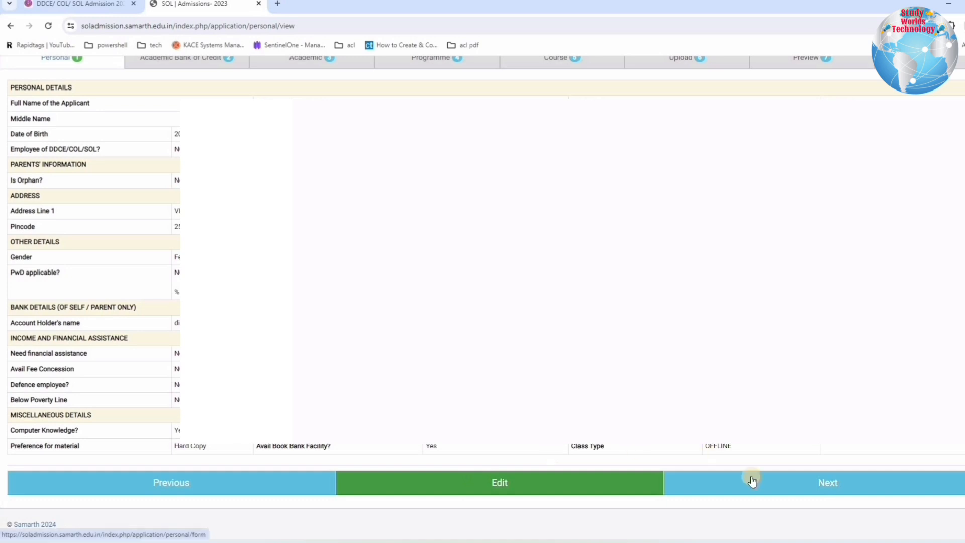
{"action": "left_click", "coordinate": [826, 492]}
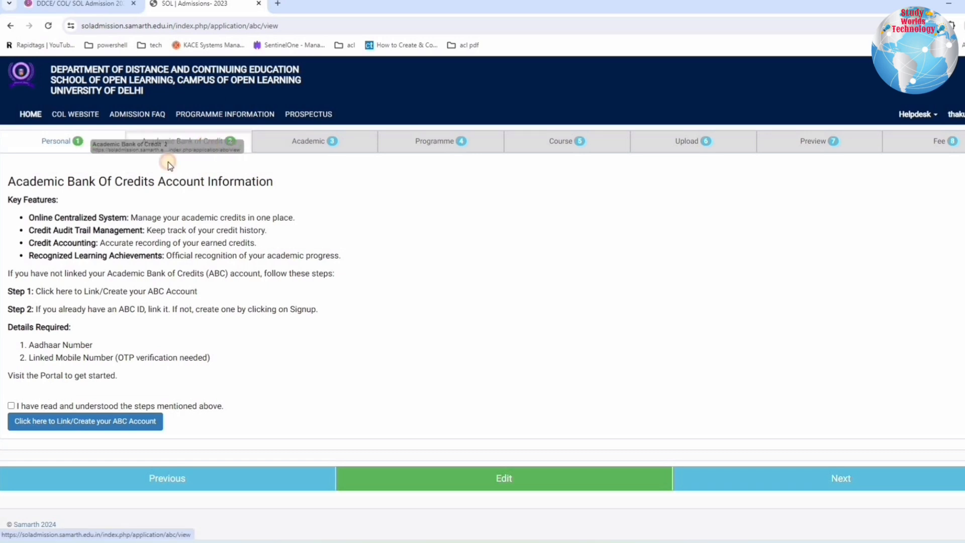
- Read through the Academic Bank of Credits key features and the unlinked-account note
{"action": "left_click_drag", "start_coordinate": [15, 182], "coordinate": [270, 195]}
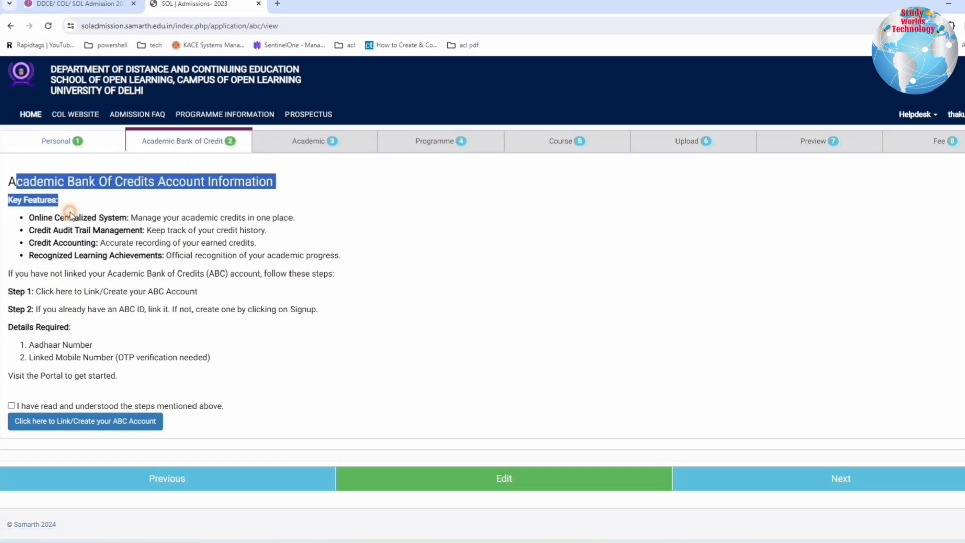
{"action": "left_click", "coordinate": [39, 216]}
{"action": "left_click_drag", "start_coordinate": [108, 224], "coordinate": [112, 228]}
{"action": "left_click", "coordinate": [145, 223]}
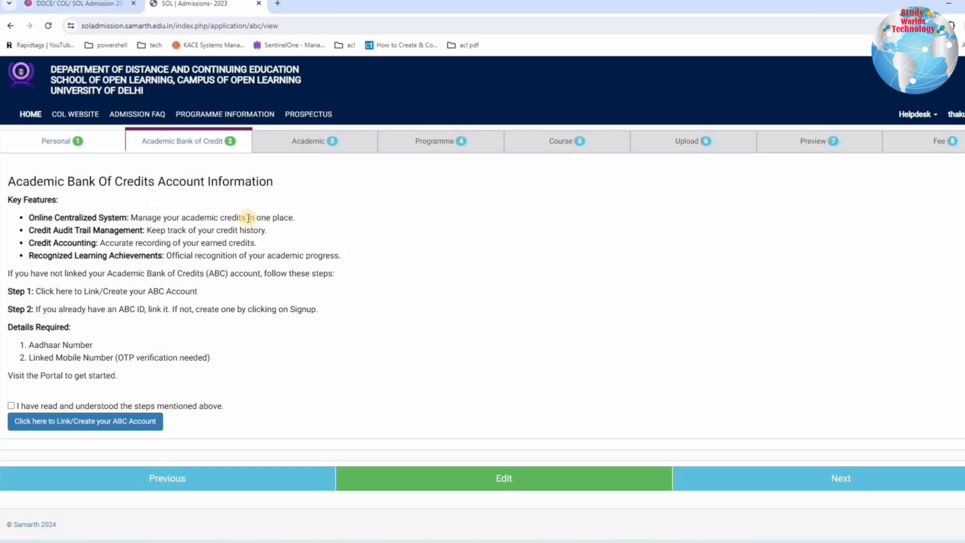
{"action": "left_click_drag", "start_coordinate": [145, 231], "coordinate": [243, 229]}
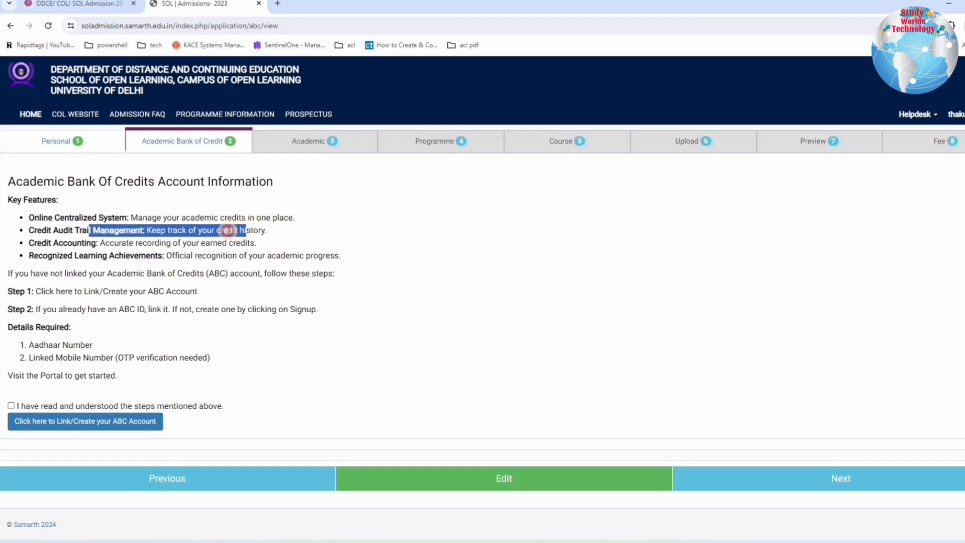
{"action": "left_click", "coordinate": [246, 229]}
{"action": "left_click_drag", "start_coordinate": [95, 241], "coordinate": [260, 242]}
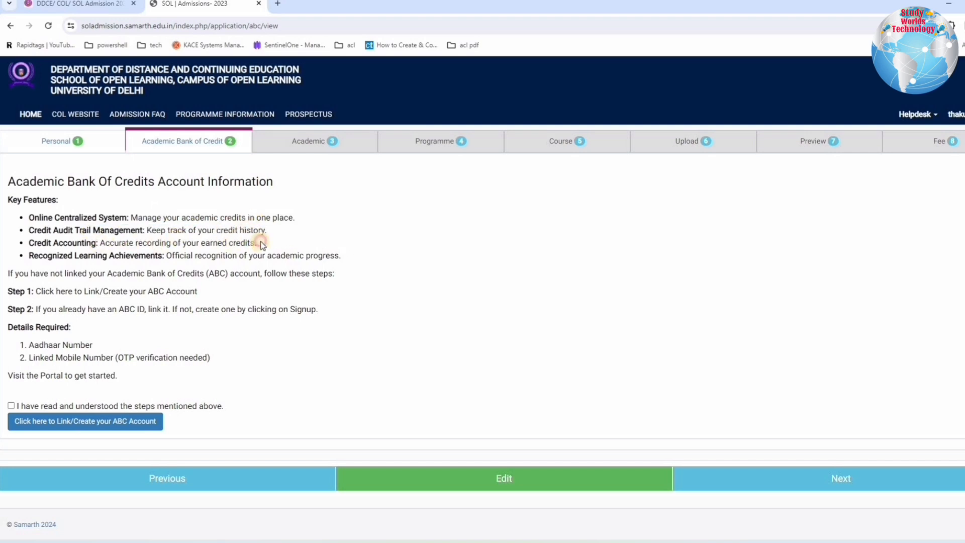
{"action": "left_click_drag", "start_coordinate": [47, 256], "coordinate": [310, 255]}
{"action": "left_click_drag", "start_coordinate": [43, 273], "coordinate": [261, 274]}
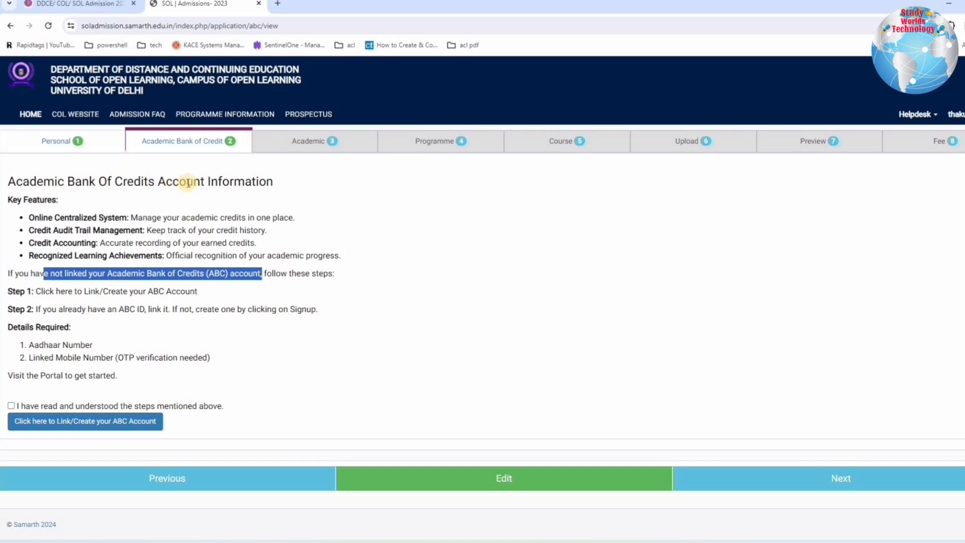
{"action": "double_click", "coordinate": [299, 273]}
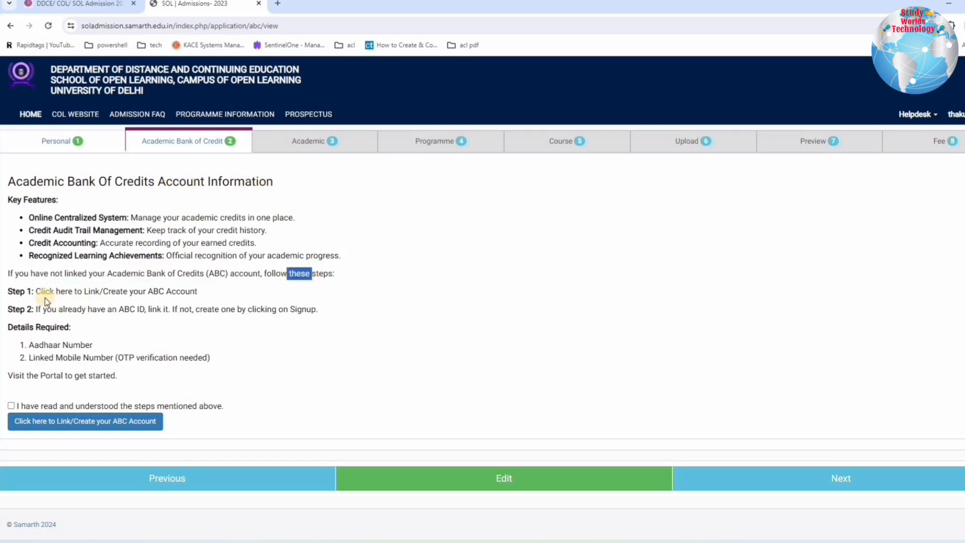
- Review the required Aadhaar and mobile details, confirm the steps were read, and start ABC linking via DigiLocker
{"action": "left_click_drag", "start_coordinate": [72, 328], "coordinate": [29, 327]}
{"action": "left_click_drag", "start_coordinate": [93, 344], "coordinate": [119, 357]}
{"action": "left_click_drag", "start_coordinate": [17, 327], "coordinate": [154, 364]}
{"action": "left_click_drag", "start_coordinate": [13, 375], "coordinate": [127, 380]}
{"action": "left_click", "coordinate": [10, 405]}
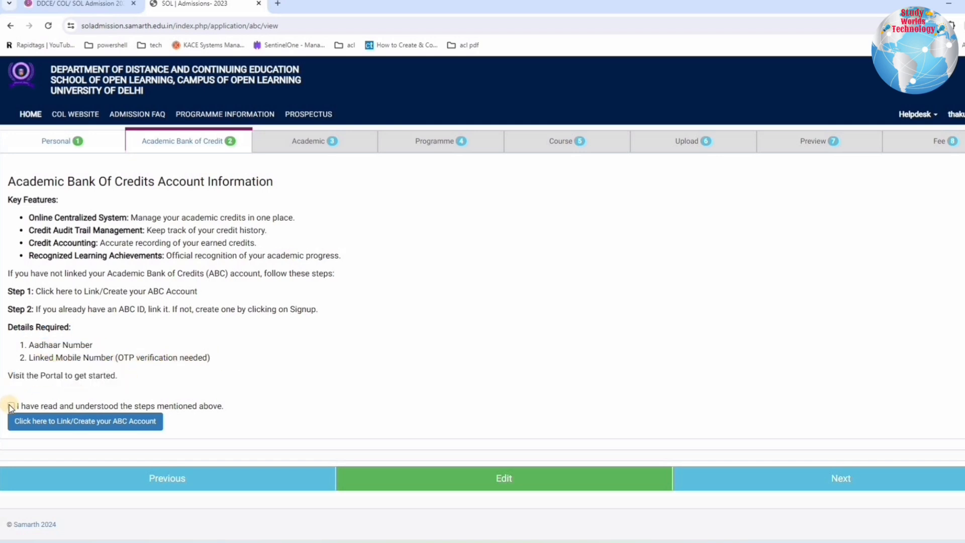
{"action": "left_click", "coordinate": [10, 405]}
{"action": "left_click", "coordinate": [38, 424]}
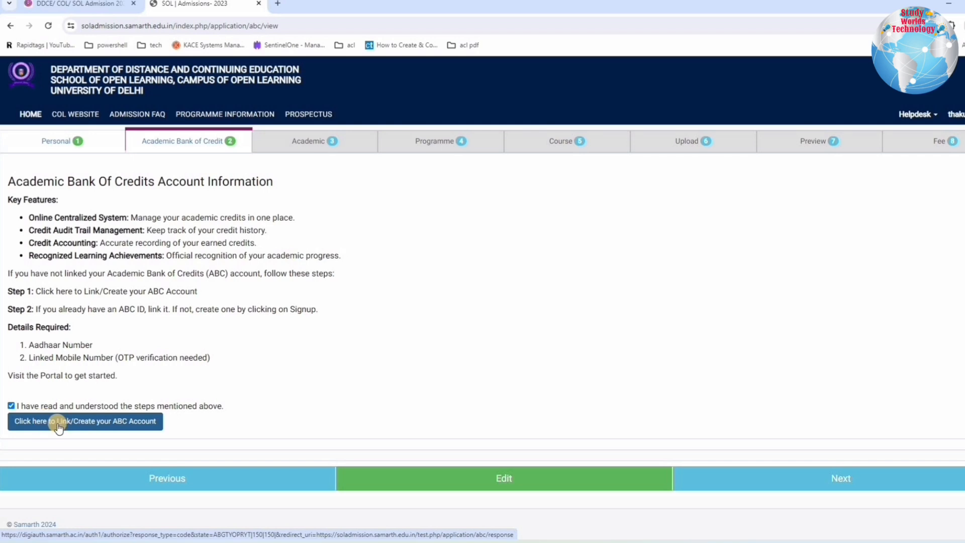
{"action": "left_click", "coordinate": [61, 422]}
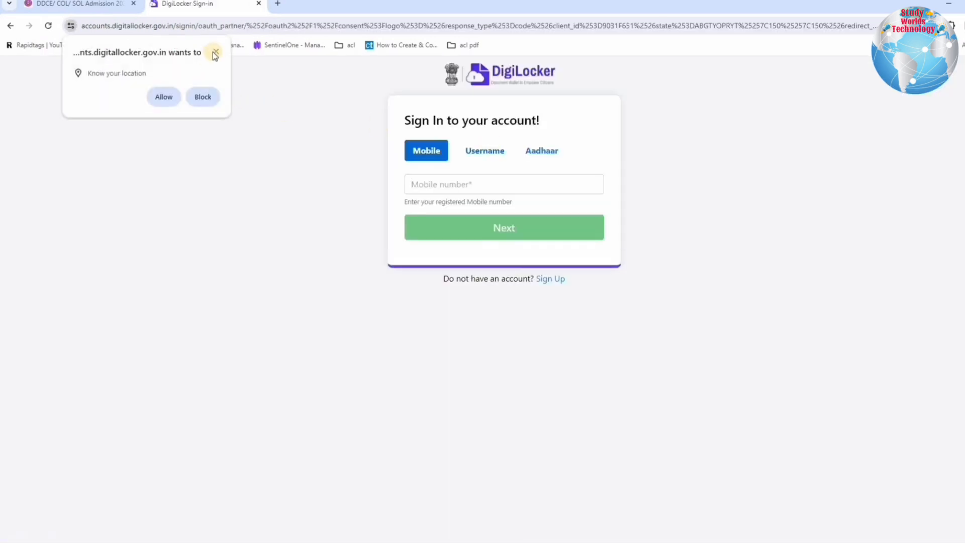
- Sign in to DigiLocker with the Aadhaar OTP and security PIN, then allow sharing for Verification
{"action": "left_click", "coordinate": [215, 52]}
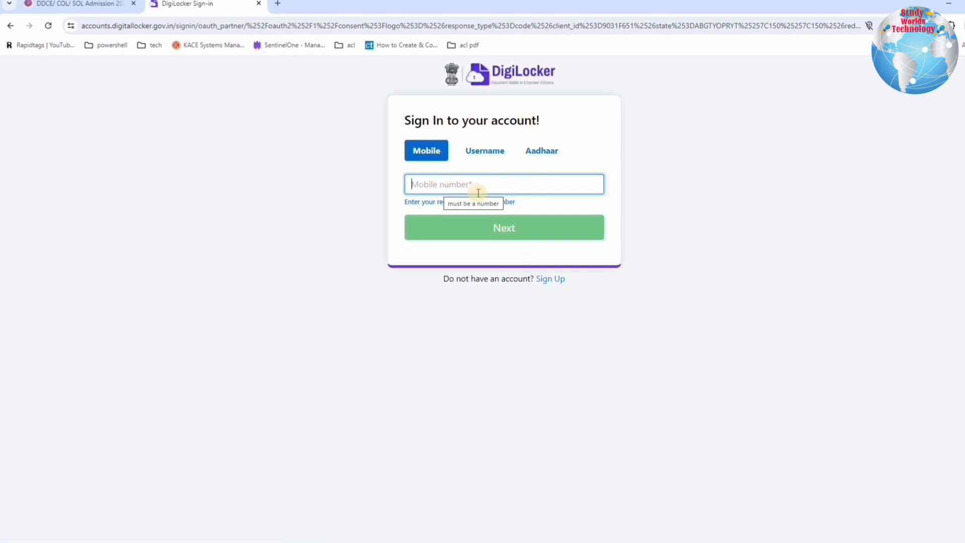
{"action": "left_click", "coordinate": [49, 28]}
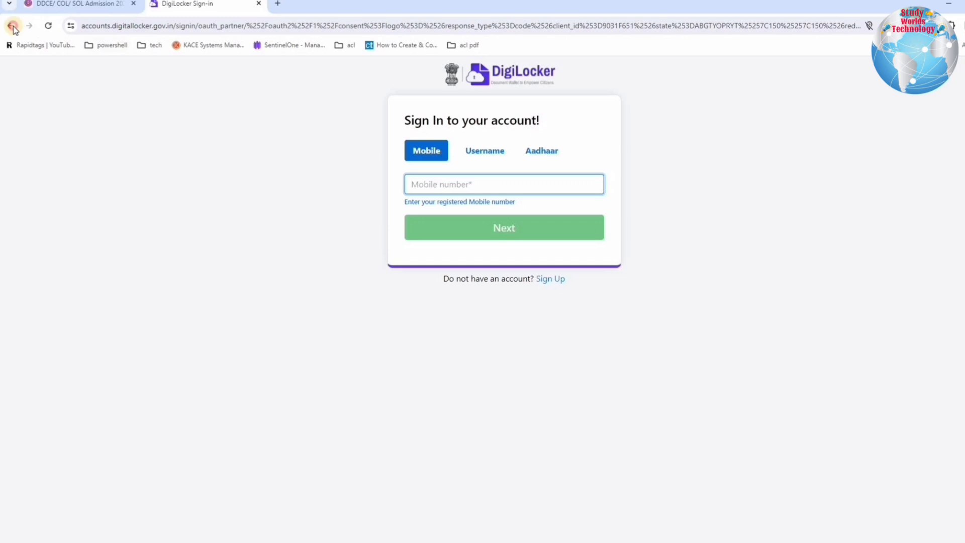
{"action": "left_click", "coordinate": [552, 282]}
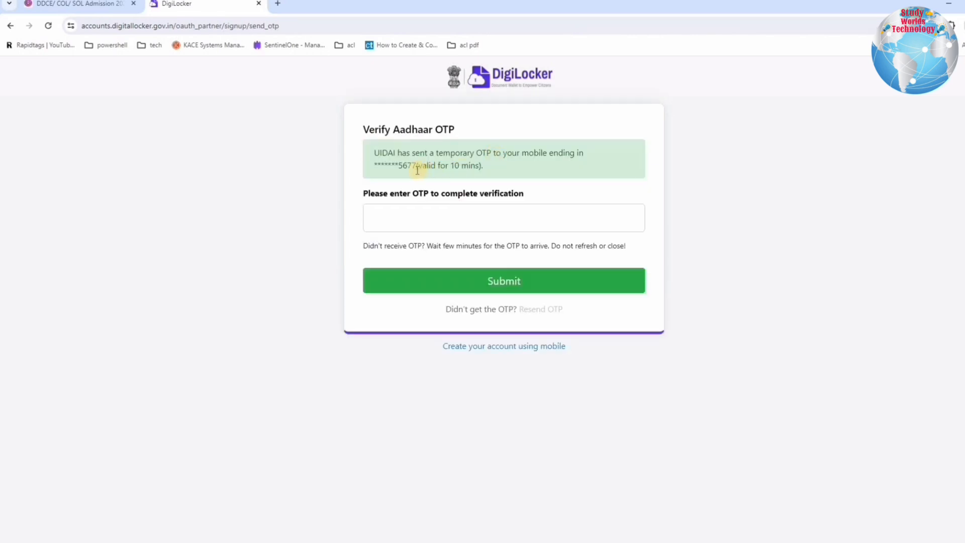
{"action": "left_click", "coordinate": [402, 217]}
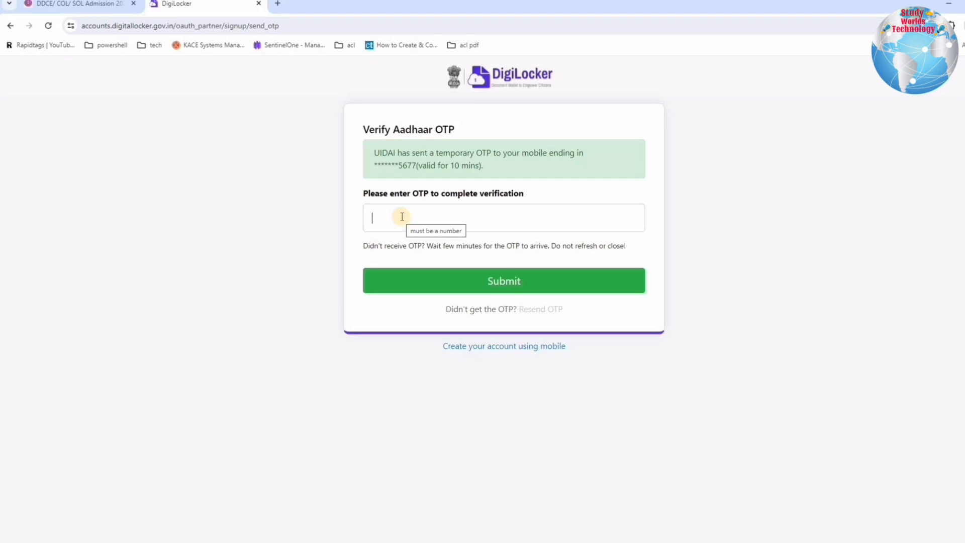
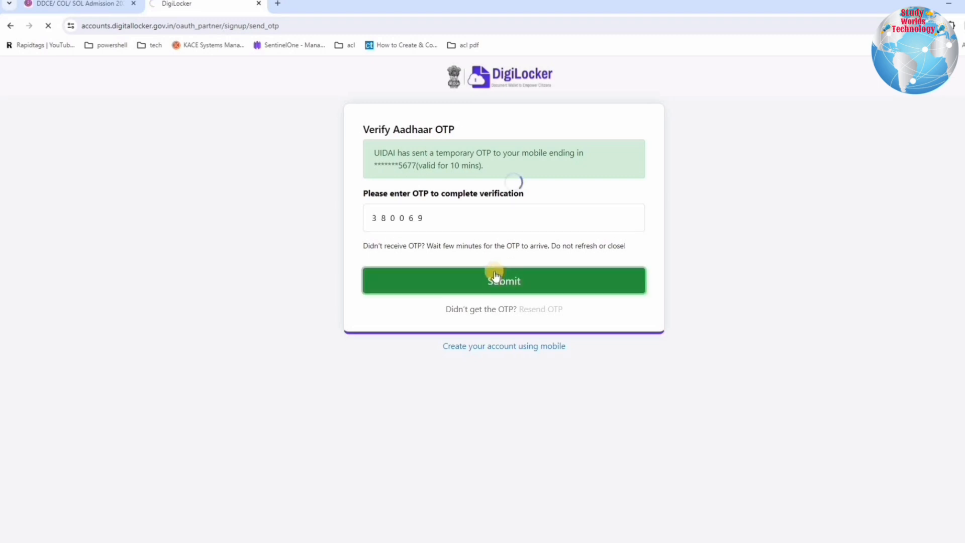
{"action": "left_click", "coordinate": [496, 276]}
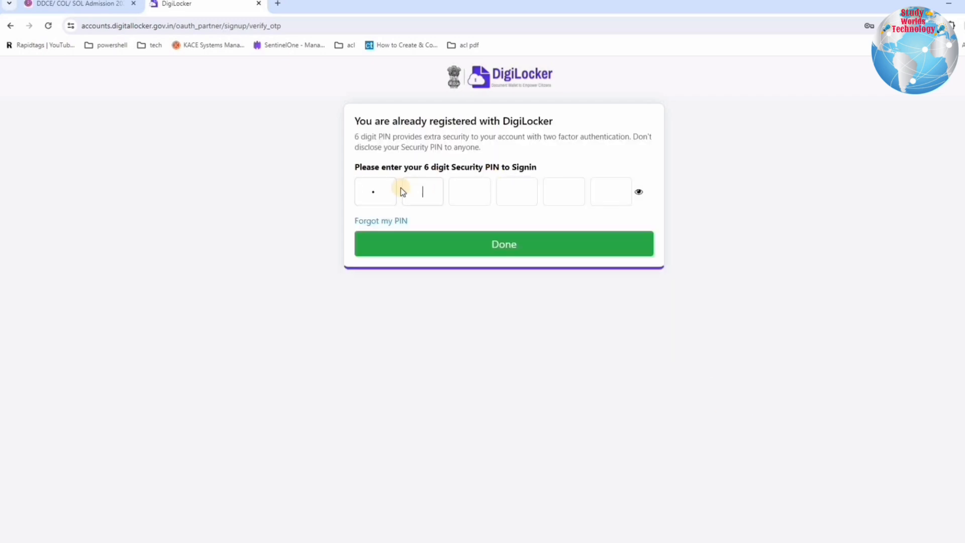
{"action": "type", "text": "••••••"}
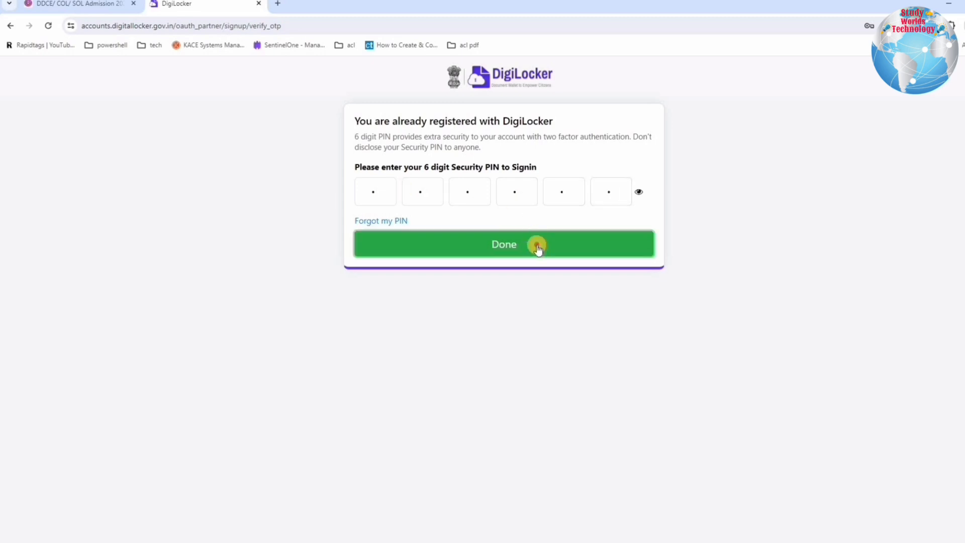
{"action": "left_click", "coordinate": [537, 247]}
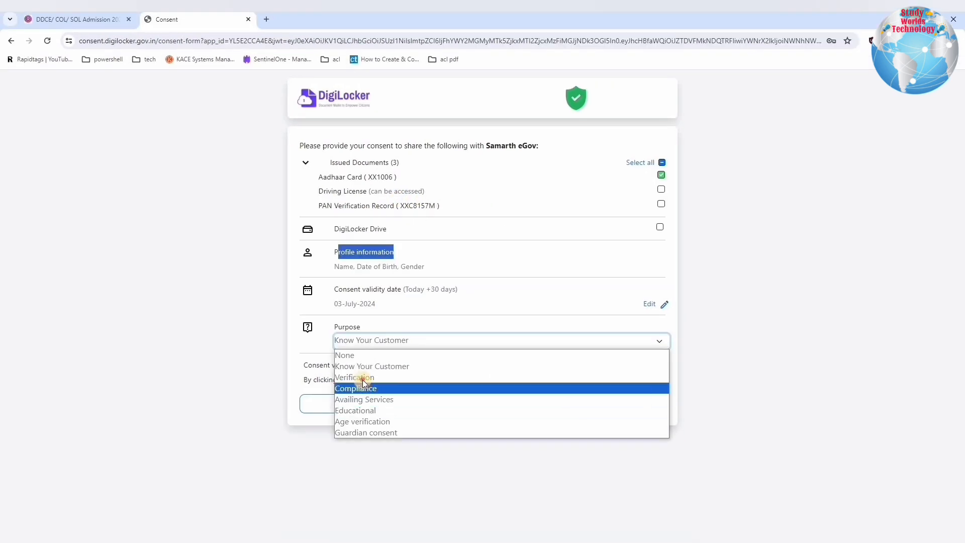
{"action": "left_click", "coordinate": [359, 376]}
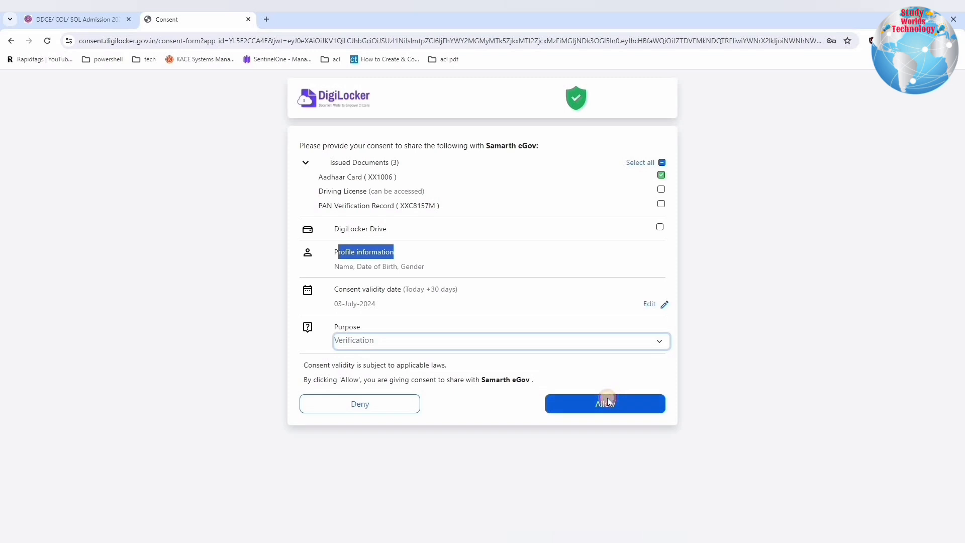
{"action": "left_click", "coordinate": [613, 402]}
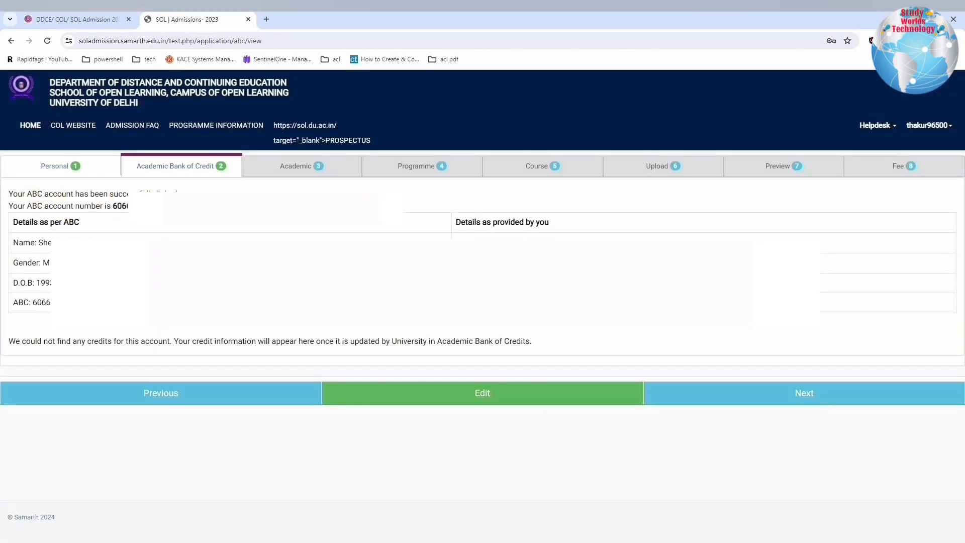
- Review the ABC account-linked confirmation and continue to the next step
{"action": "left_click_drag", "start_coordinate": [32, 193], "coordinate": [171, 206]}
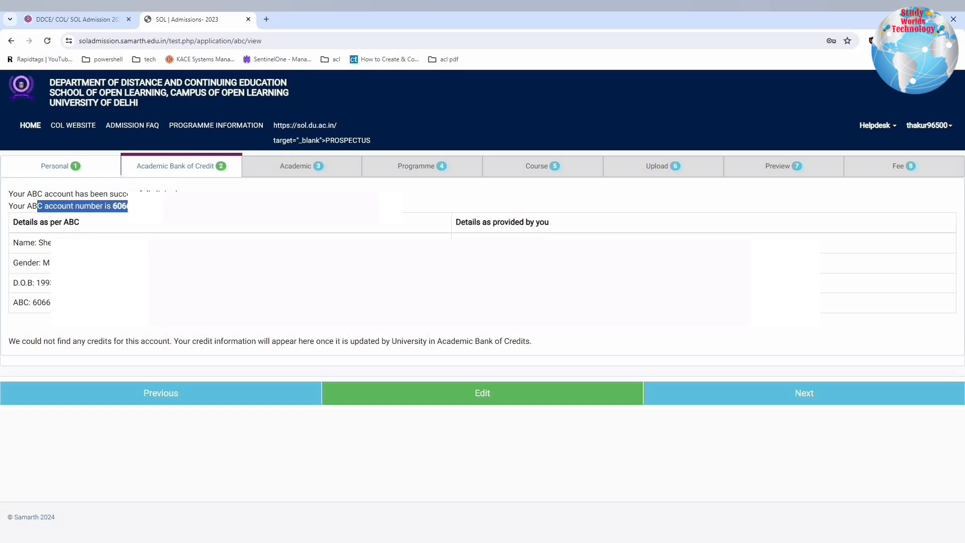
{"action": "left_click", "coordinate": [191, 207]}
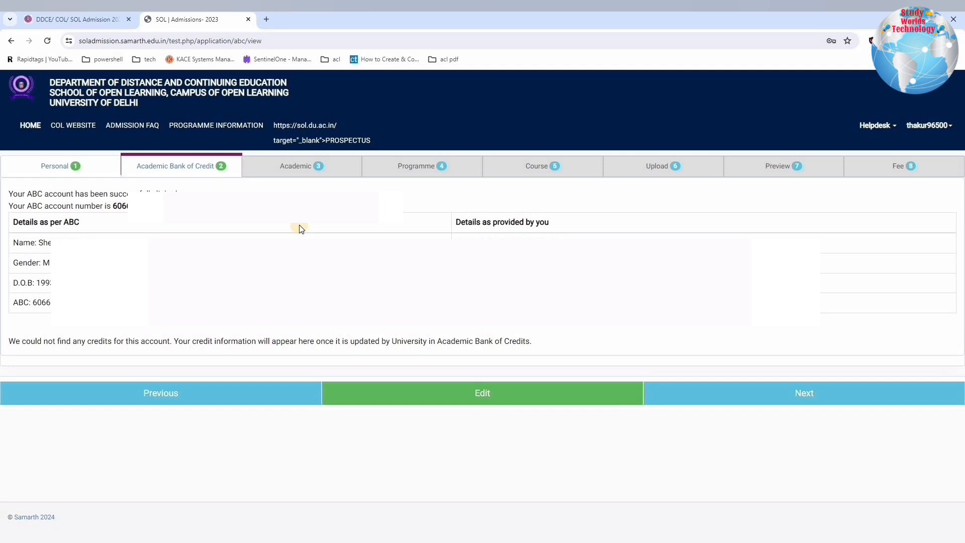
{"action": "left_click", "coordinate": [790, 385]}
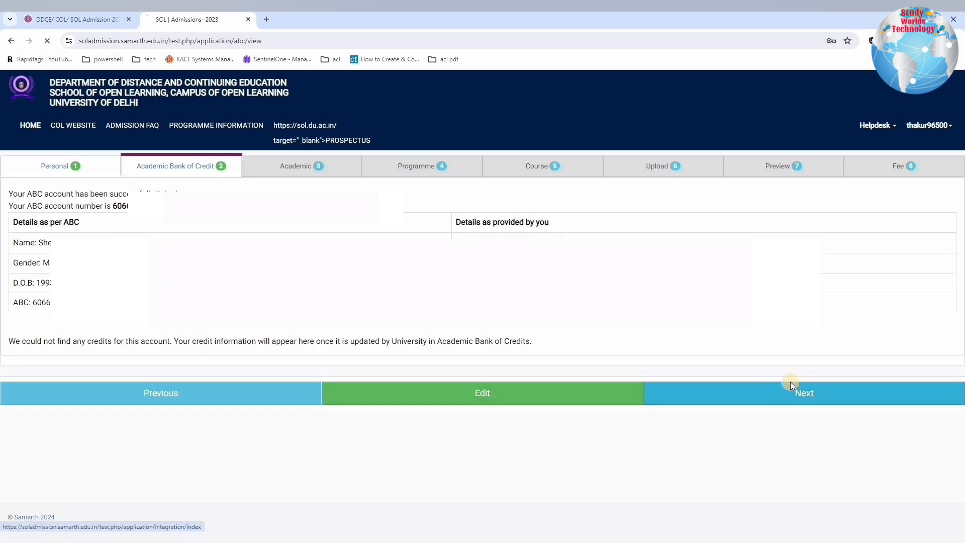
- Choose OTHER as the Class 12th board name and submit it
{"action": "left_click_drag", "start_coordinate": [102, 213], "coordinate": [20, 213]}
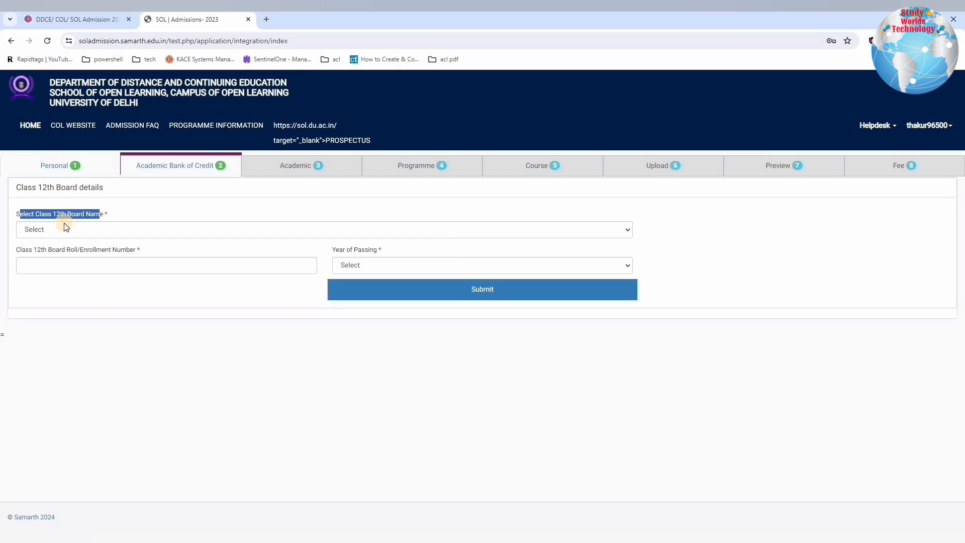
{"action": "left_click", "coordinate": [66, 227]}
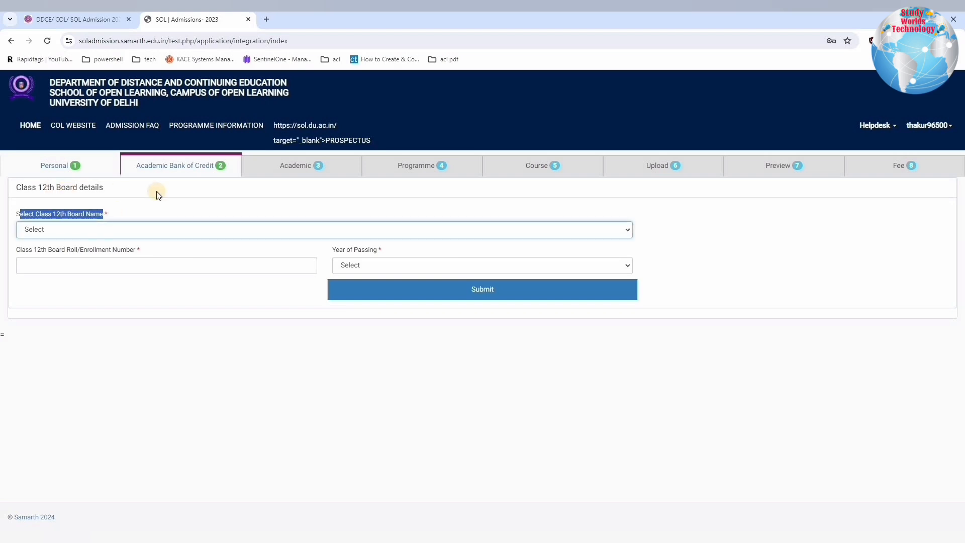
{"action": "left_click", "coordinate": [62, 234]}
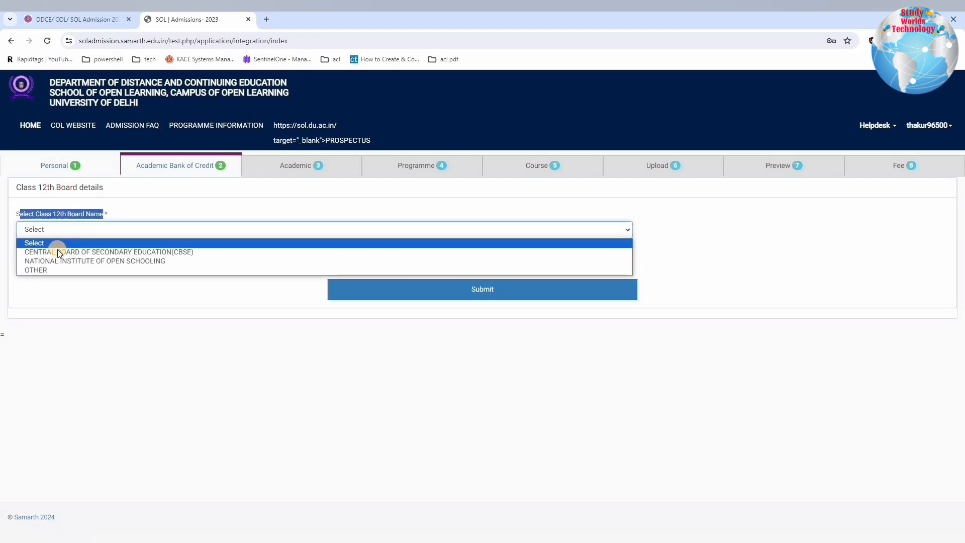
{"action": "left_click", "coordinate": [57, 252]}
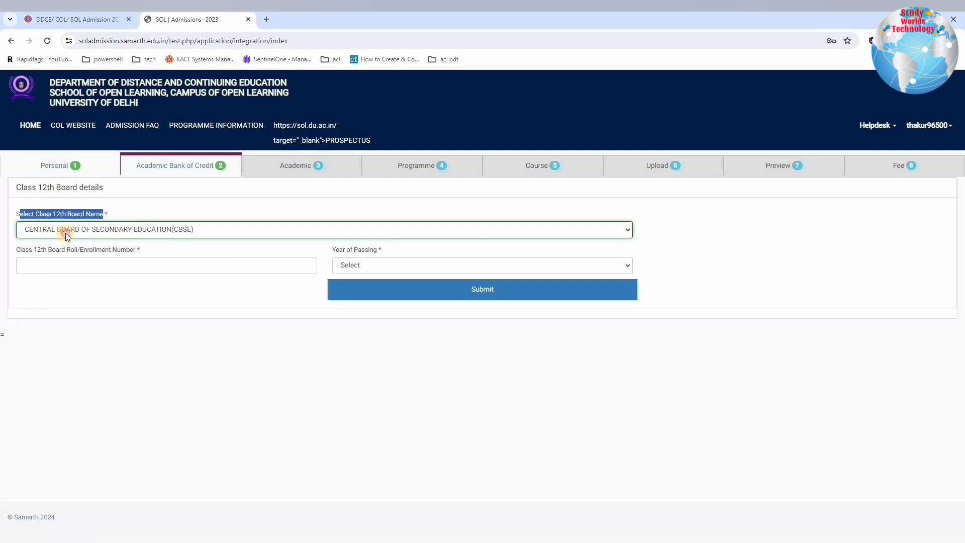
{"action": "left_click", "coordinate": [64, 232]}
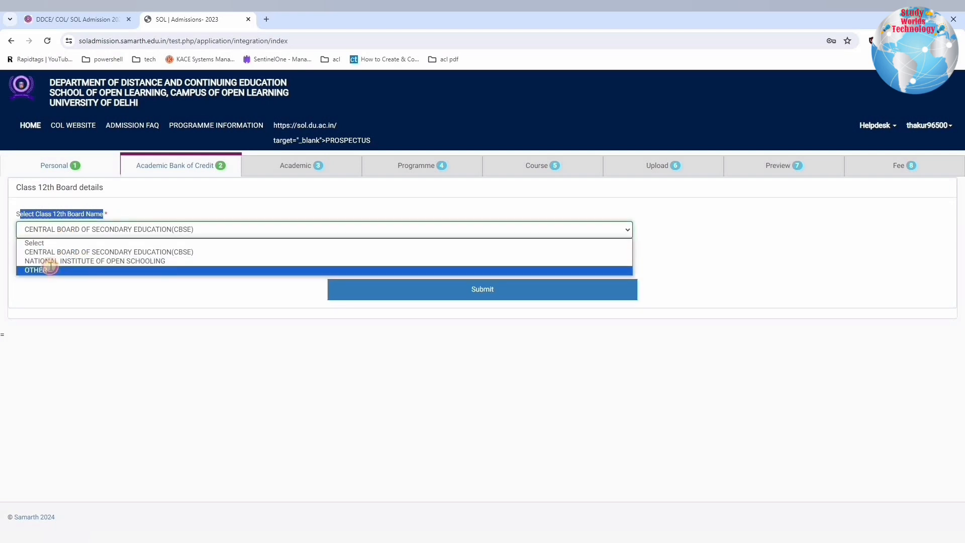
{"action": "left_click", "coordinate": [52, 270]}
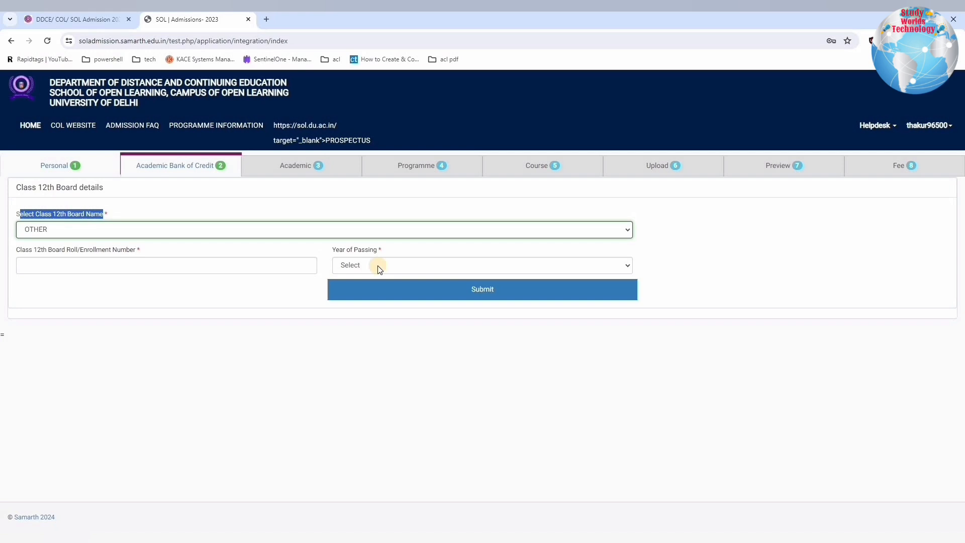
{"action": "left_click", "coordinate": [386, 296]}
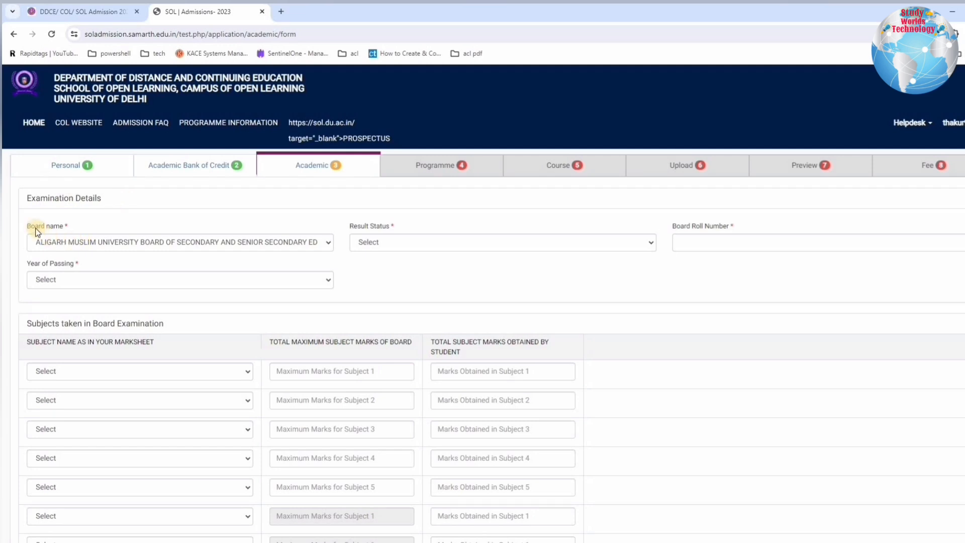
- Set examination board CBSE, result status Passed and Year of Passing 2024
{"action": "left_click", "coordinate": [285, 246]}
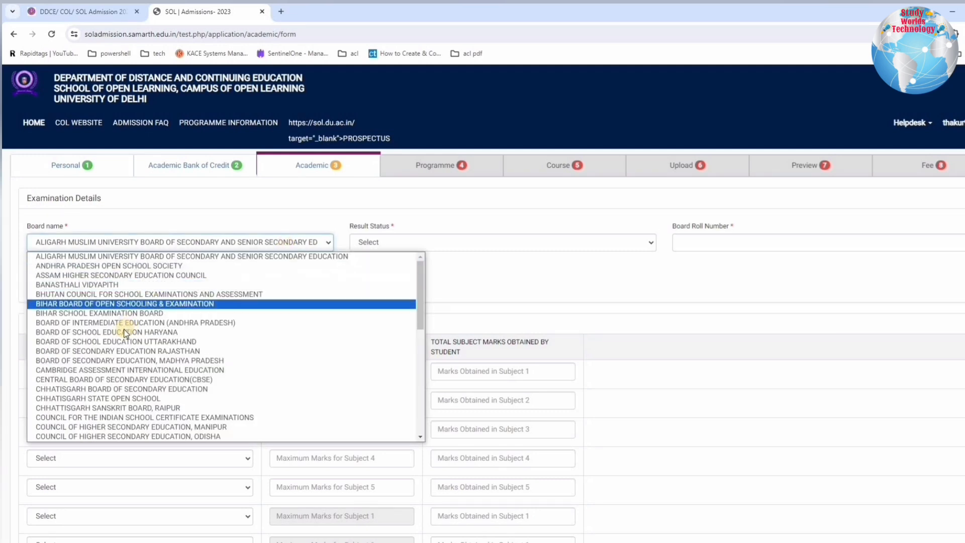
{"action": "left_click", "coordinate": [118, 380]}
{"action": "left_click", "coordinate": [394, 242]}
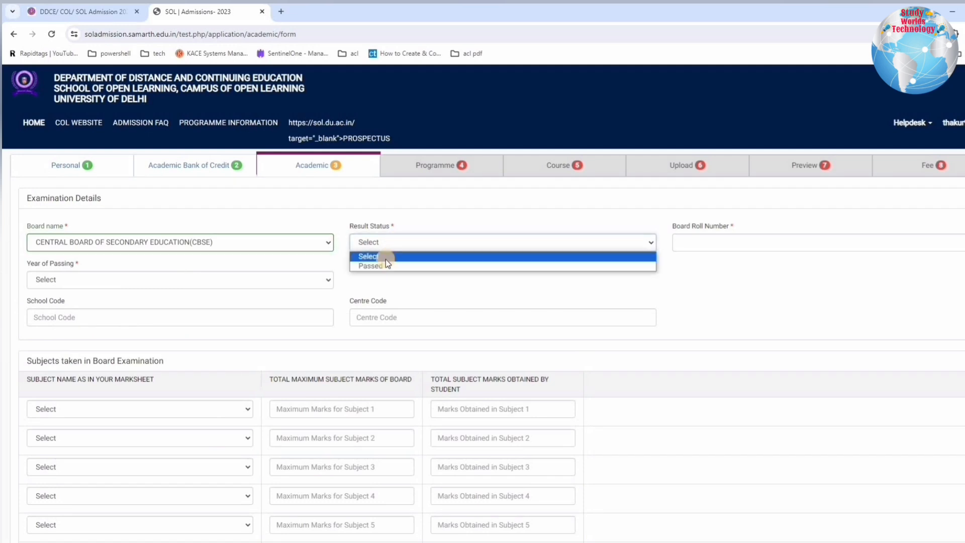
{"action": "left_click", "coordinate": [384, 267]}
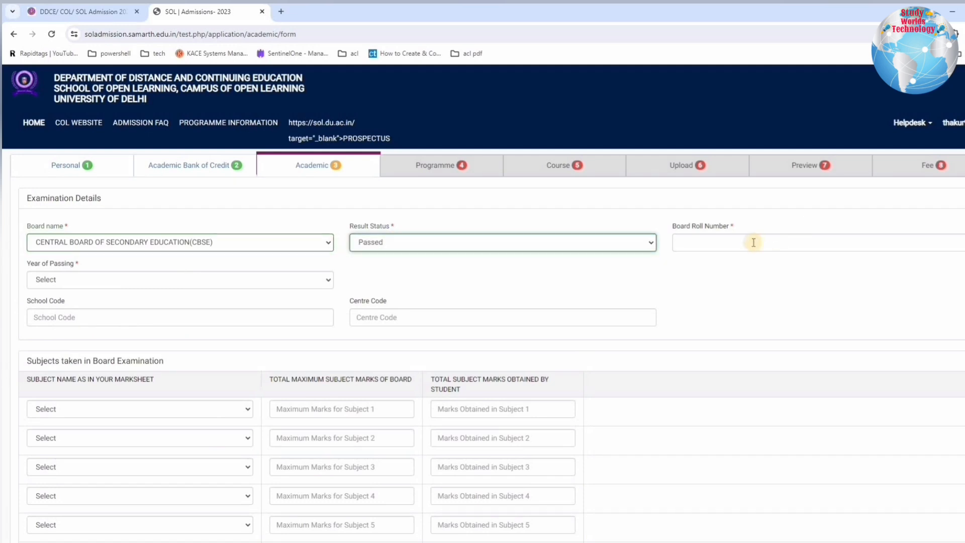
{"action": "left_click", "coordinate": [91, 277]}
{"action": "left_click", "coordinate": [54, 303]}
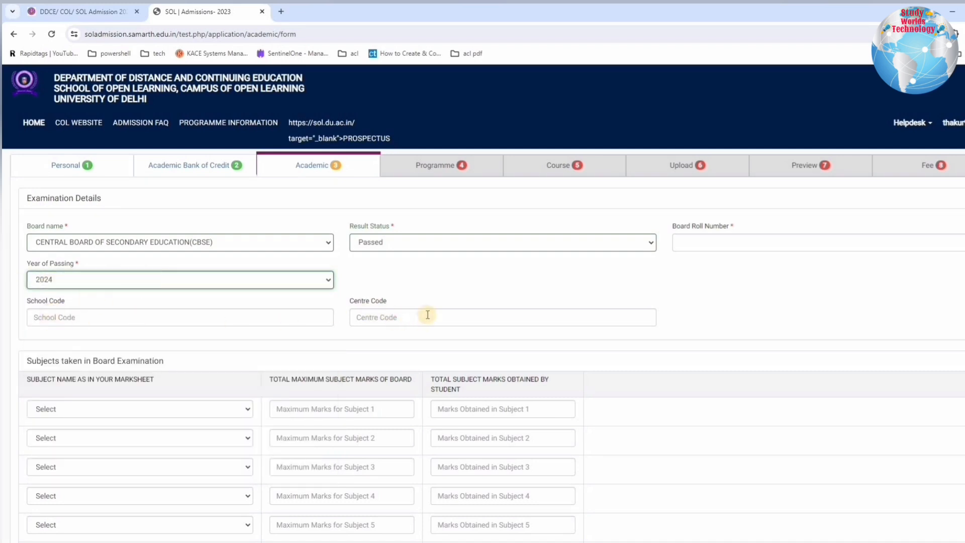
{"action": "scroll", "coordinate": [588, 297], "scroll_direction": "down", "scroll_amount": 4}
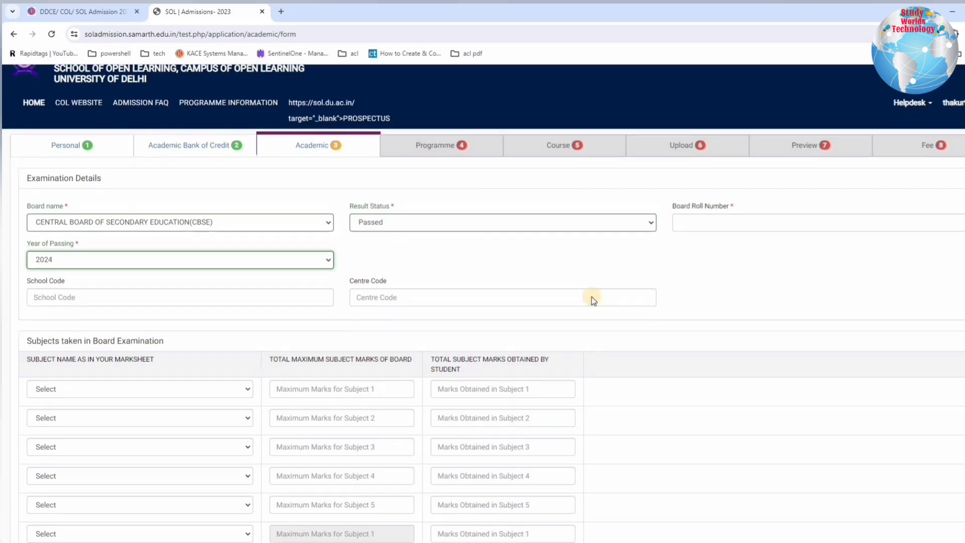
{"action": "left_click", "coordinate": [74, 199]}
{"action": "left_click_drag", "start_coordinate": [55, 171], "coordinate": [170, 171]}
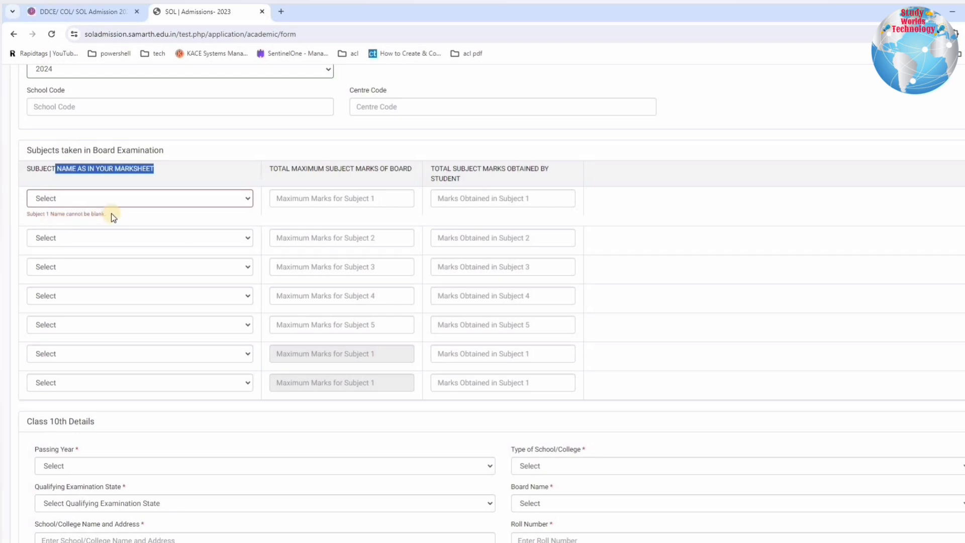
- Enter HINDI CORE as the first subject with 68 marks out of 100
{"action": "left_click", "coordinate": [115, 200]}
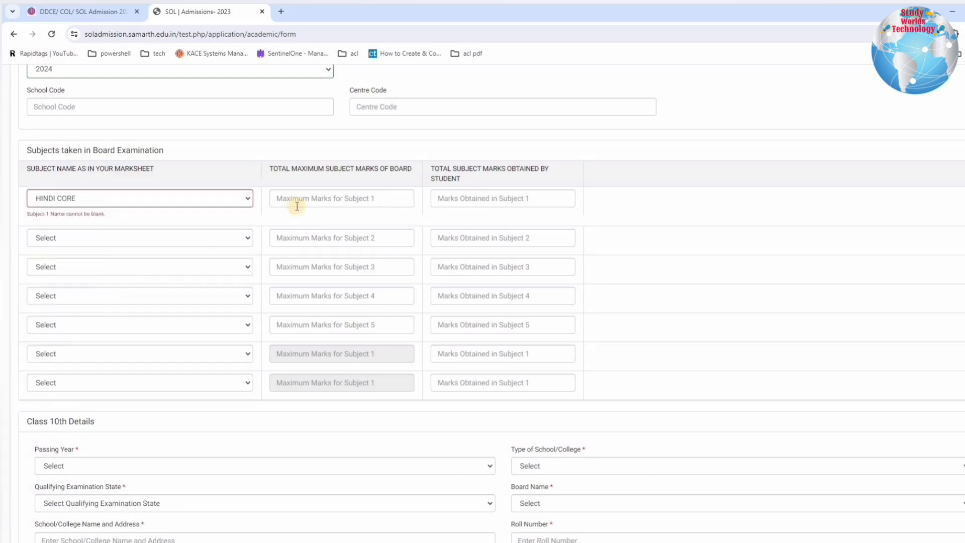
{"action": "left_click", "coordinate": [300, 201]}
{"action": "type", "text": "100"}
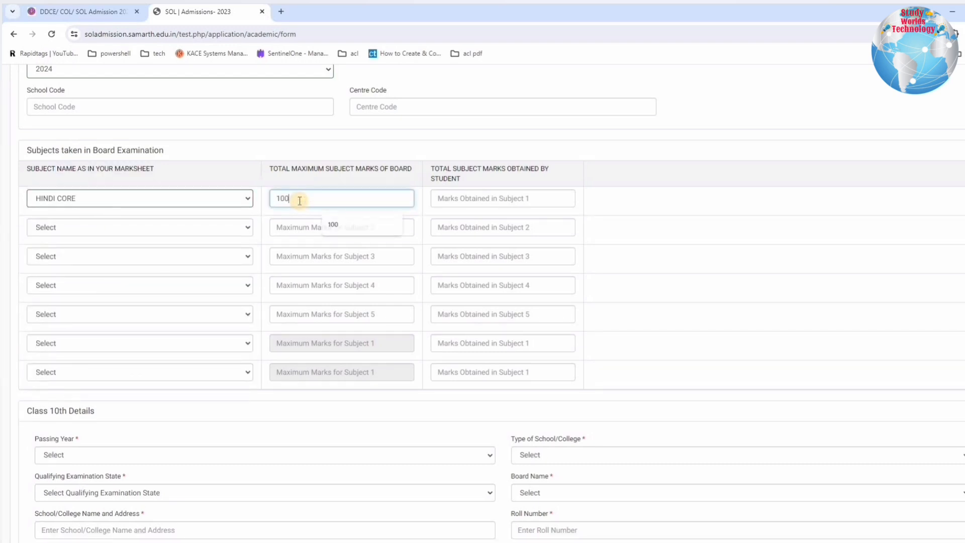
{"action": "left_click", "coordinate": [470, 200]}
{"action": "type", "text": "6"}
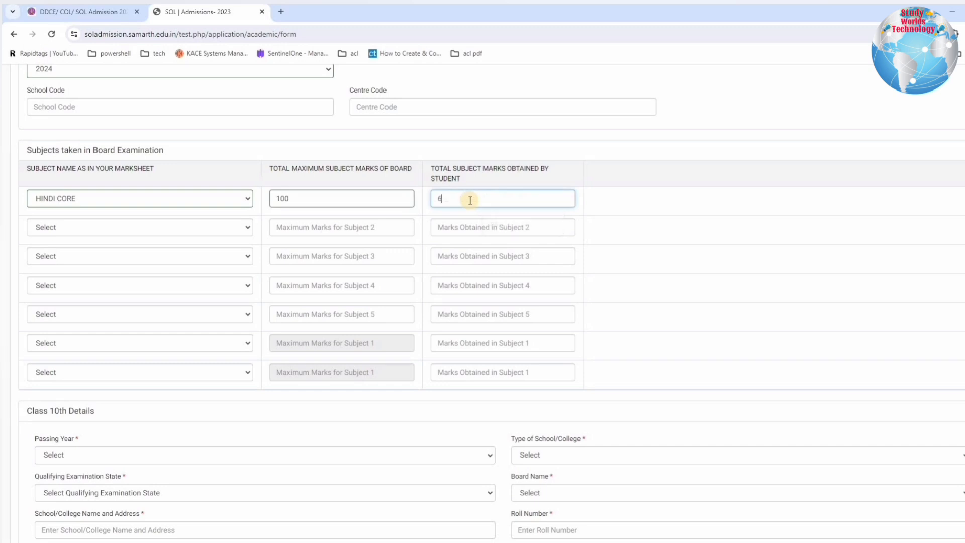
{"action": "type", "text": "8"}
- Add ENGLISH CORE with 83 and COMPUTER SCIENCE with 84, each out of 100
{"action": "left_click", "coordinate": [161, 229]}
{"action": "type", "text": "en"}
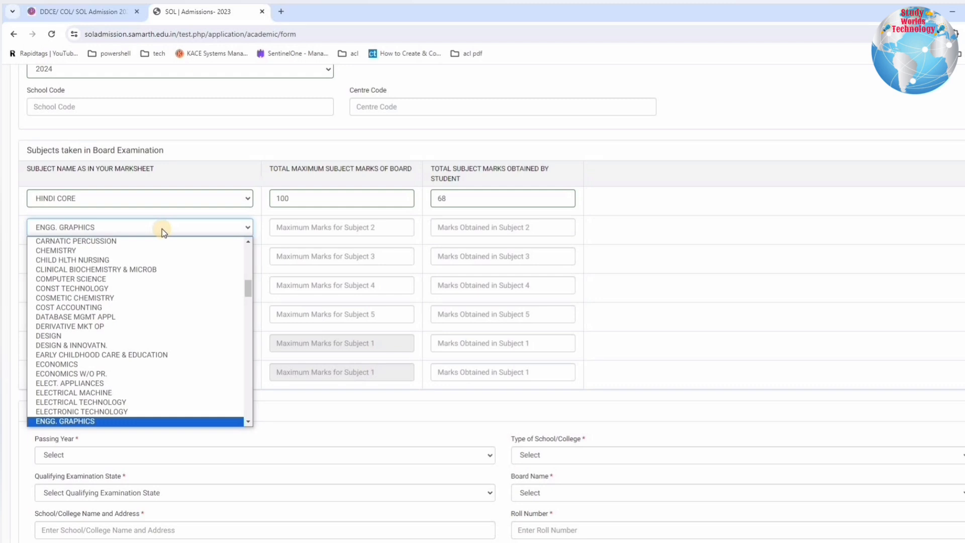
{"action": "key", "text": "Down"}
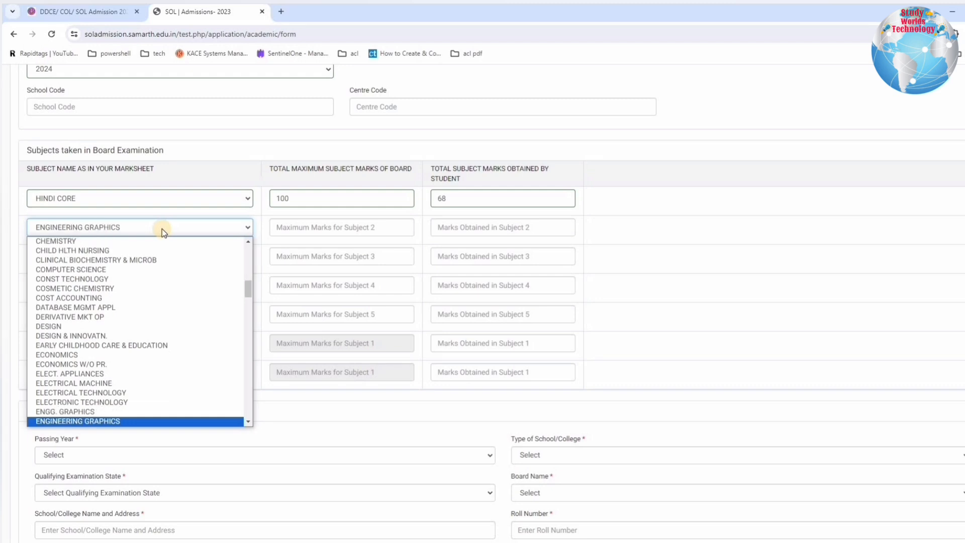
{"action": "key", "text": "Down"}
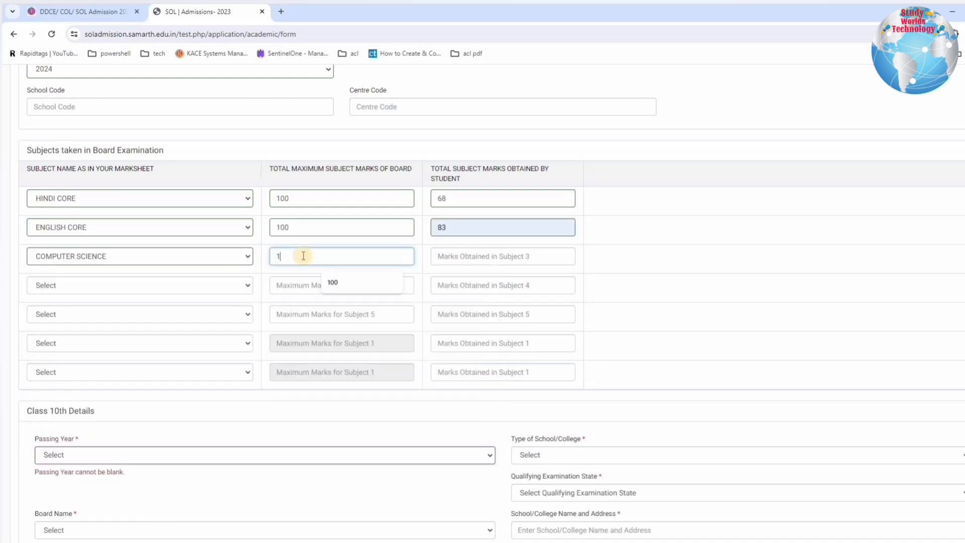
{"action": "type", "text": "00"}
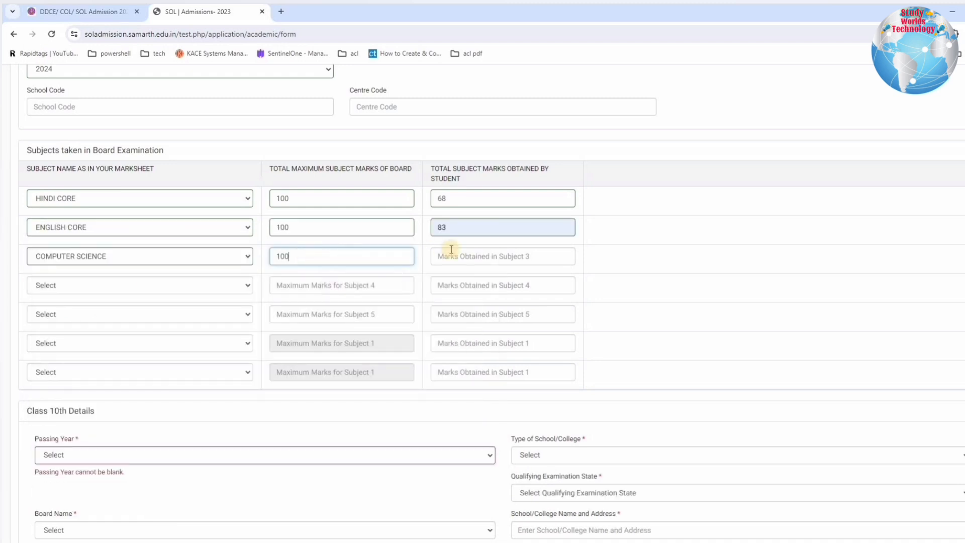
{"action": "left_click", "coordinate": [452, 250]}
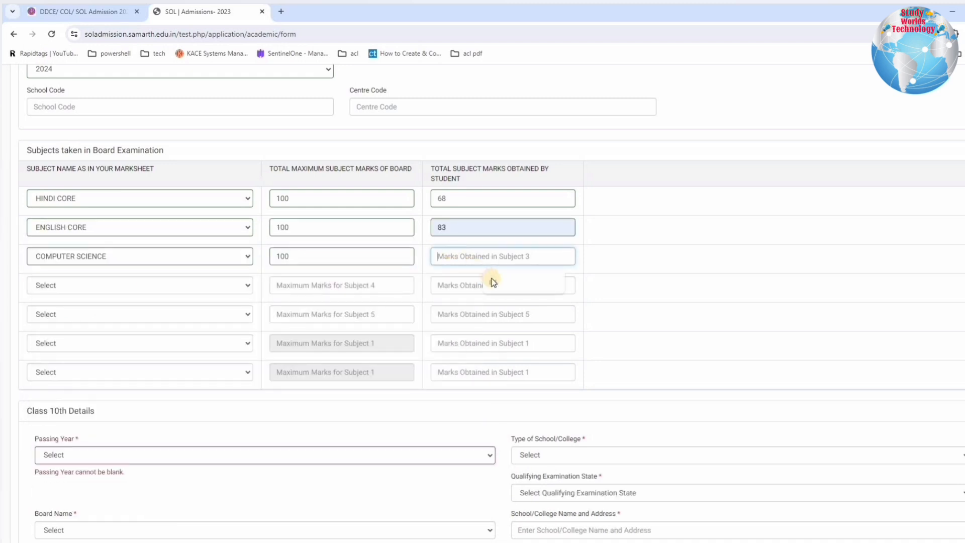
{"action": "left_click", "coordinate": [493, 282]}
{"action": "left_click", "coordinate": [52, 288]}
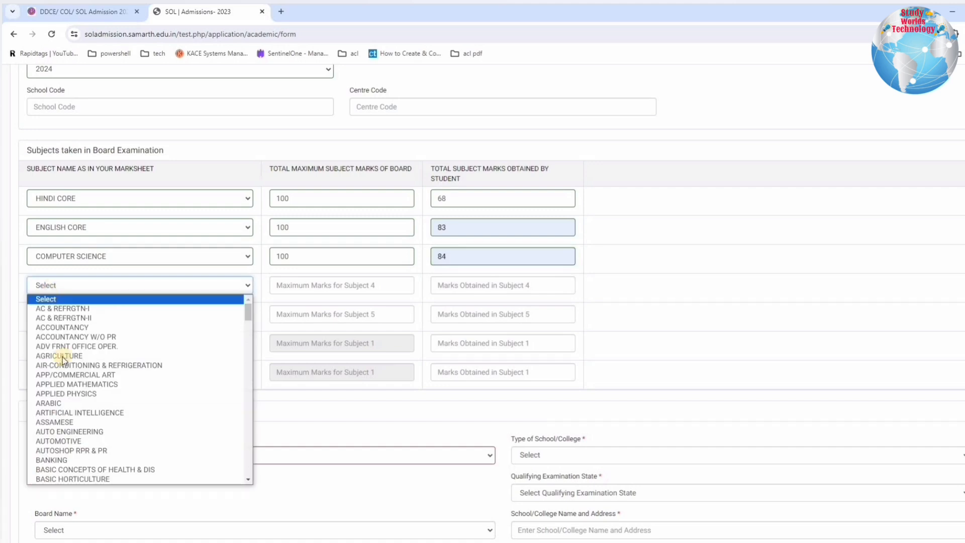
{"action": "left_click_drag", "start_coordinate": [50, 253], "coordinate": [115, 269]}
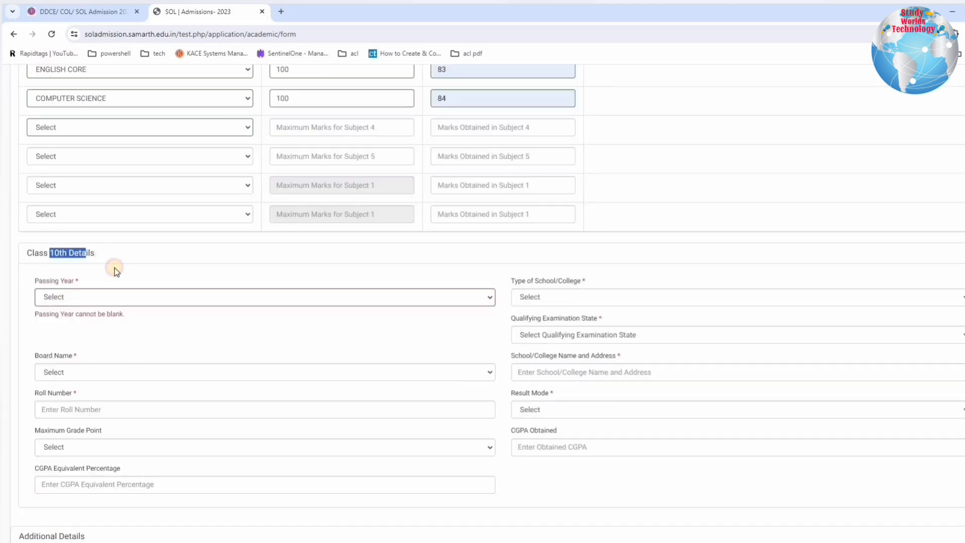
- Set the Class 10th passing year to 2022 and school type to Private Unaided
{"action": "left_click", "coordinate": [65, 297]}
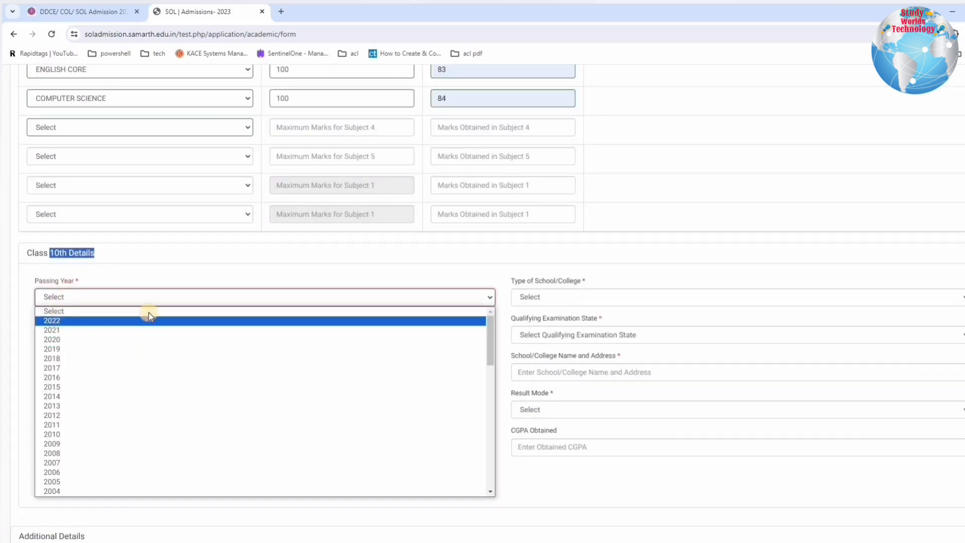
{"action": "left_click", "coordinate": [145, 320]}
{"action": "left_click", "coordinate": [581, 292]}
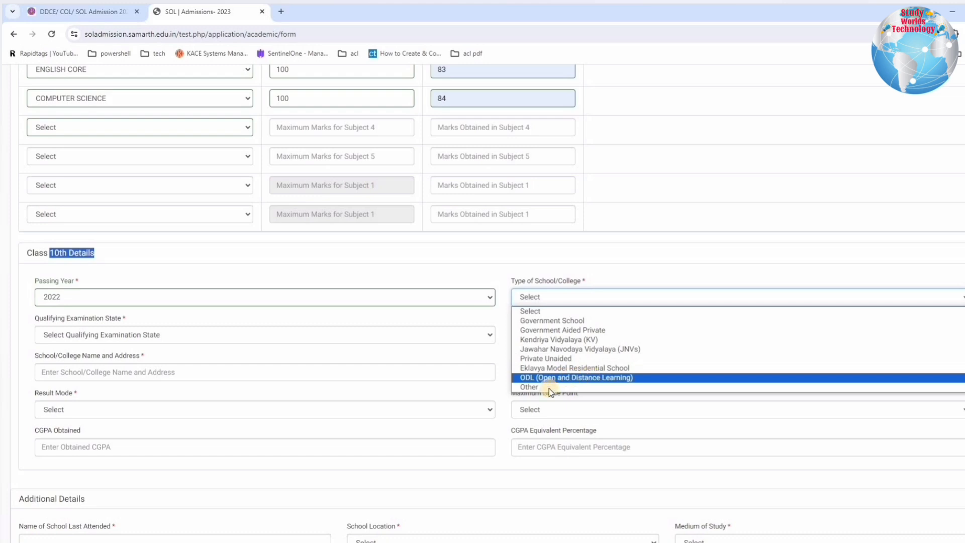
{"action": "left_click", "coordinate": [551, 358]}
- Choose DELHI as the examination state and CENTRAL BOARD OF SECONDARY EDUCATION as the board
{"action": "left_click", "coordinate": [66, 333]}
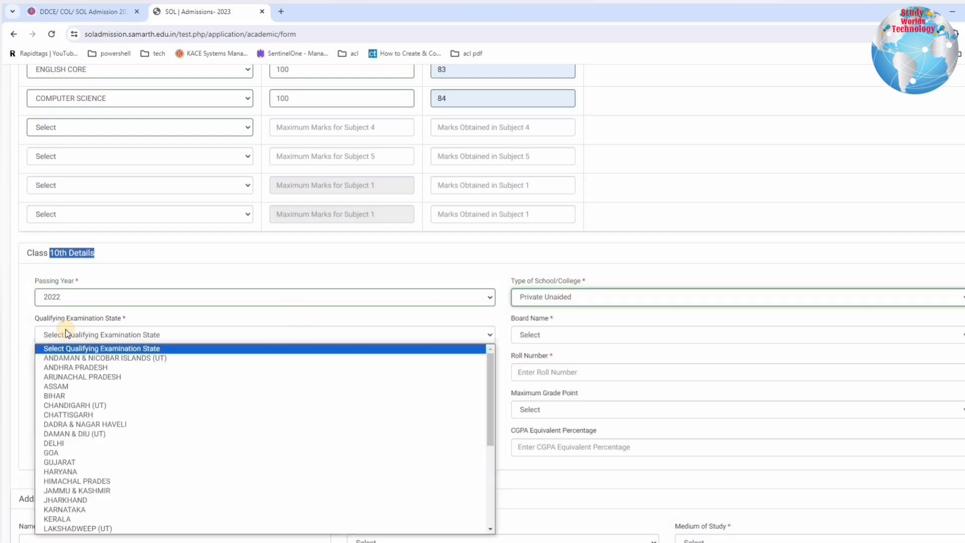
{"action": "scroll", "coordinate": [65, 455], "scroll_direction": "down", "scroll_amount": 3}
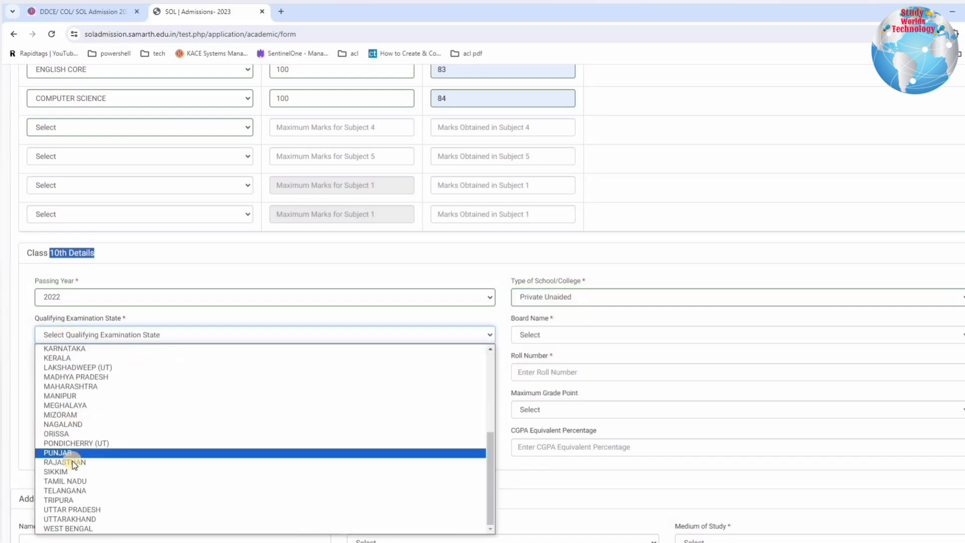
{"action": "scroll", "coordinate": [65, 439], "scroll_direction": "up", "scroll_amount": 5}
{"action": "left_click", "coordinate": [65, 431]}
{"action": "left_click", "coordinate": [597, 336]}
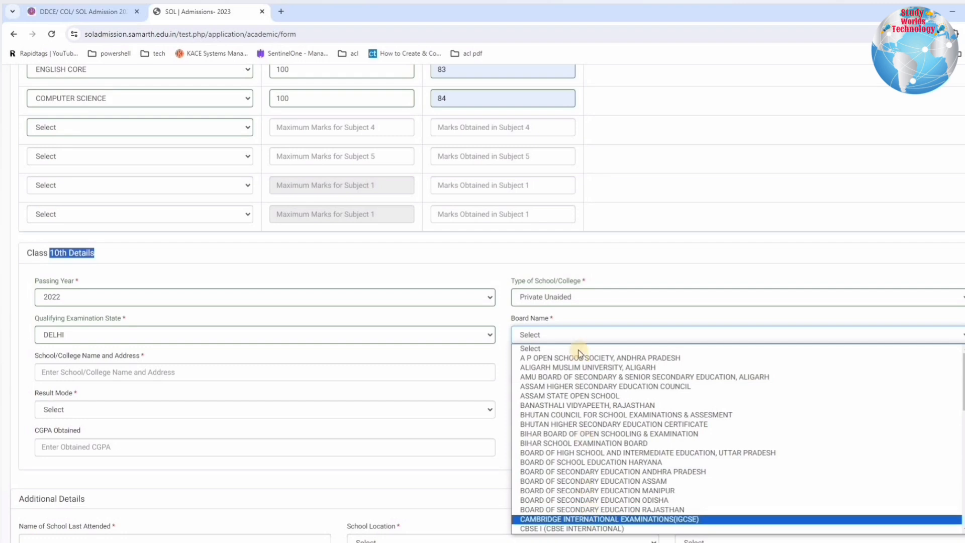
{"action": "scroll", "coordinate": [579, 472], "scroll_direction": "down", "scroll_amount": 1}
{"action": "left_click", "coordinate": [580, 473]}
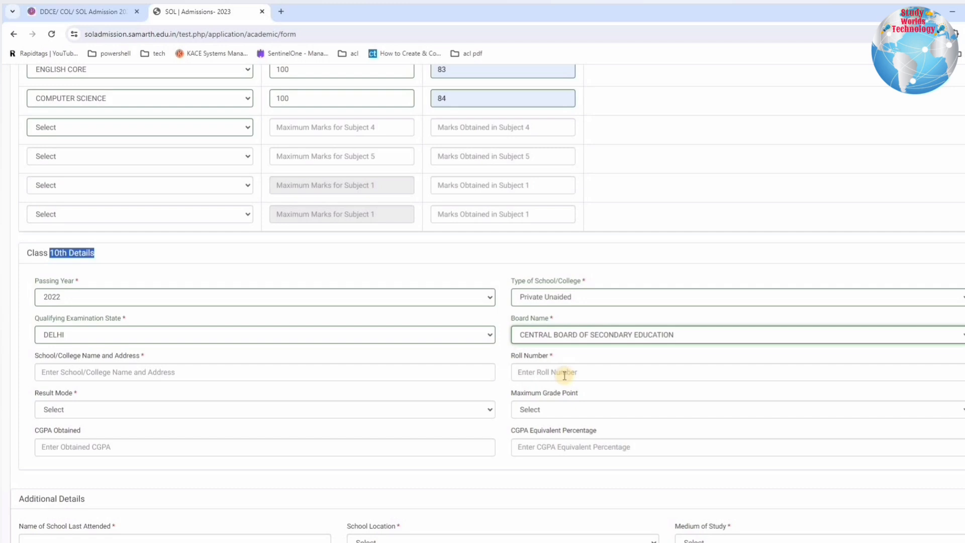
{"action": "left_click", "coordinate": [78, 409]}
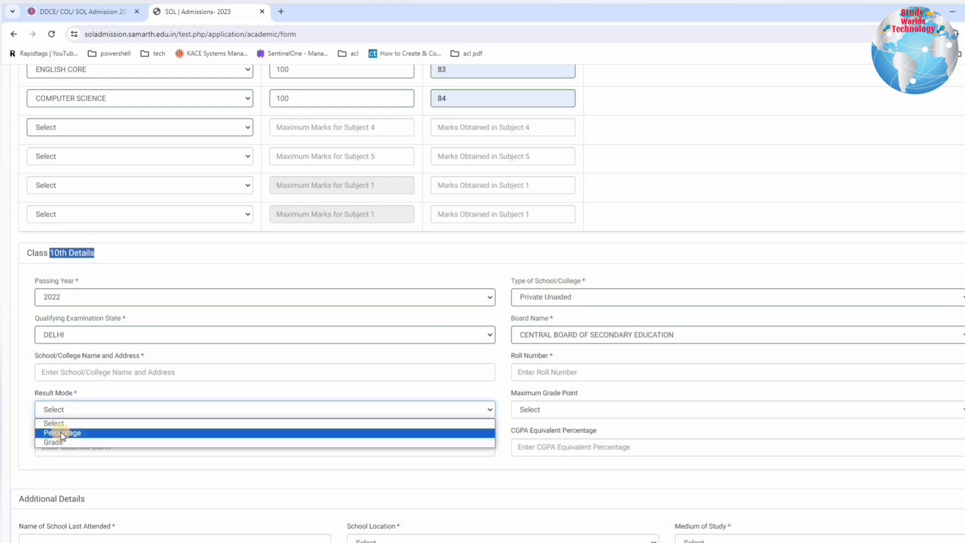
- Set Result Mode to Grade with a maximum grade point of 10.00, after briefly trying Percentage
{"action": "left_click", "coordinate": [123, 411]}
{"action": "left_click", "coordinate": [595, 412]}
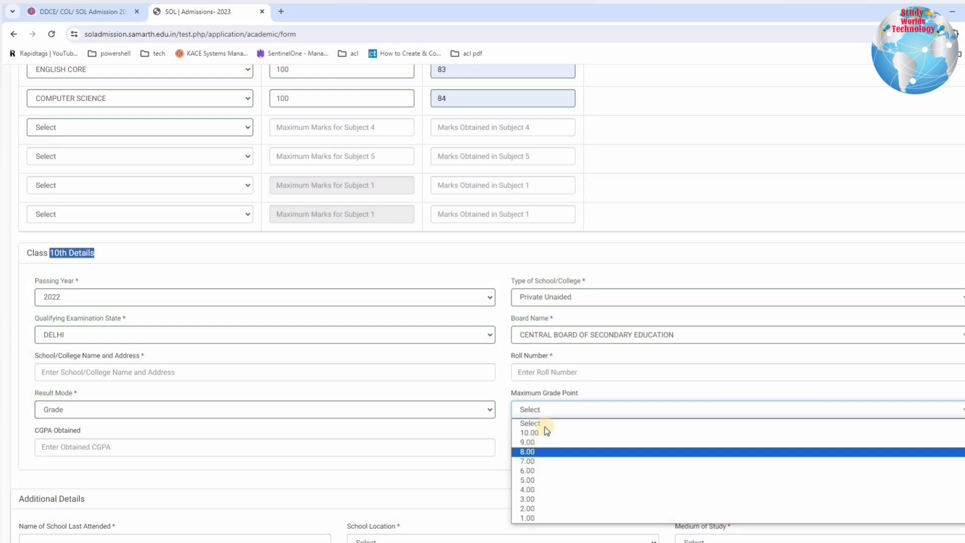
{"action": "left_click", "coordinate": [537, 452]}
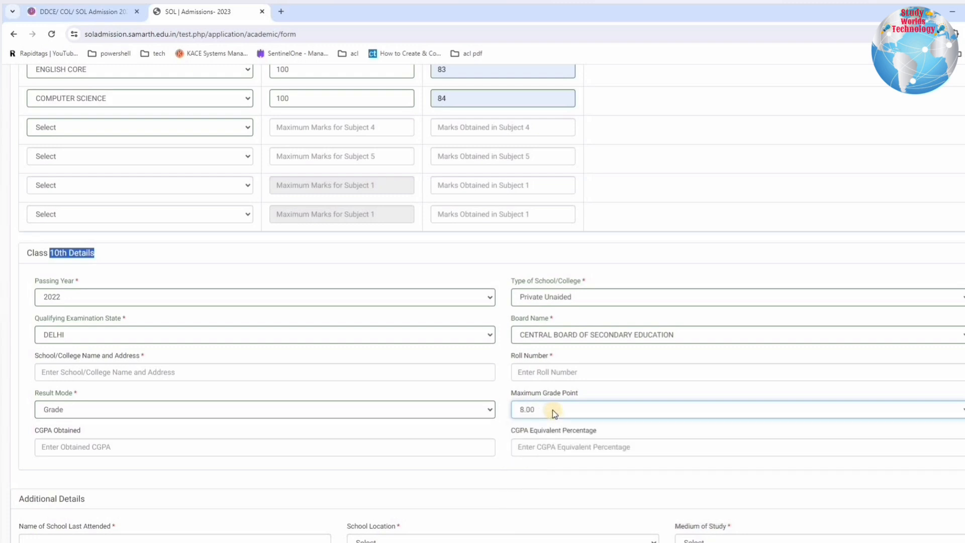
{"action": "left_click", "coordinate": [239, 425]}
{"action": "left_click", "coordinate": [236, 429]}
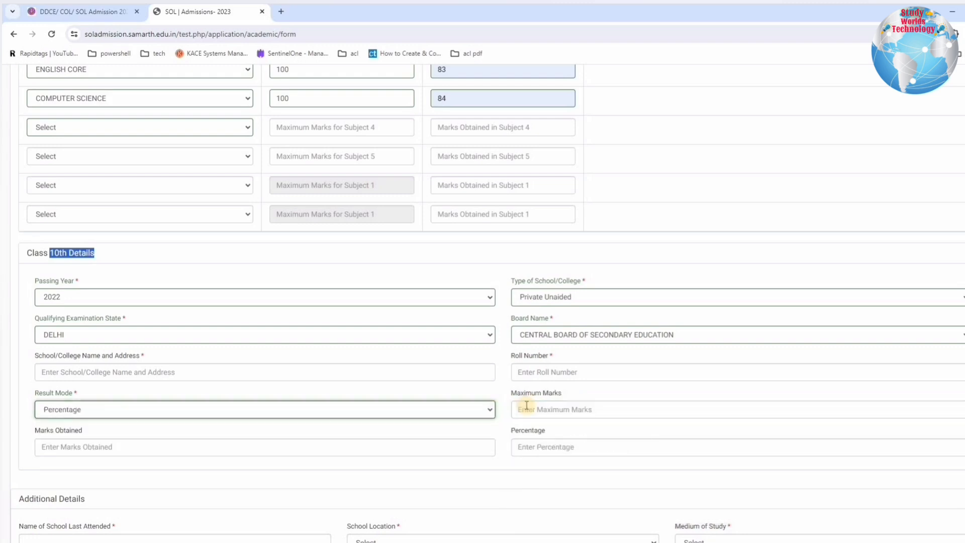
{"action": "left_click", "coordinate": [526, 407]}
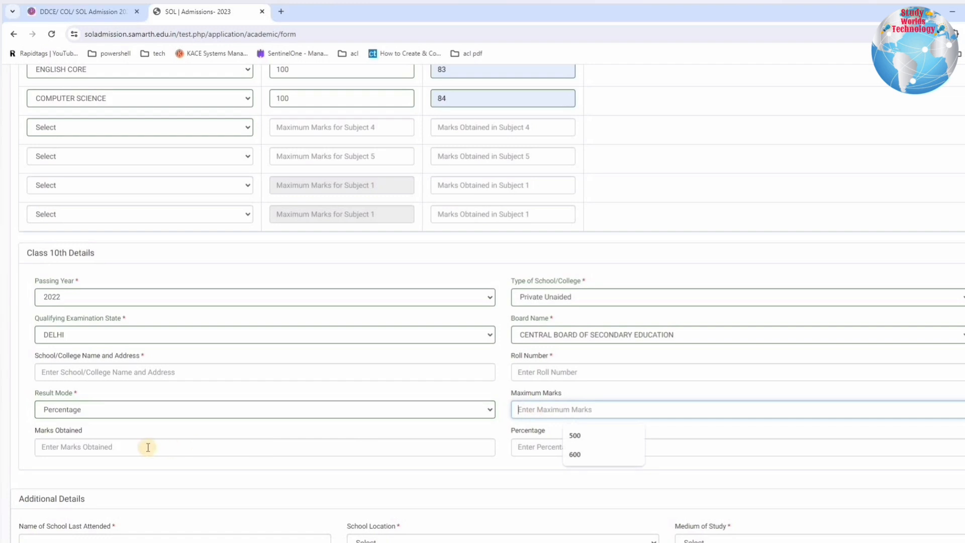
{"action": "left_click", "coordinate": [416, 447]}
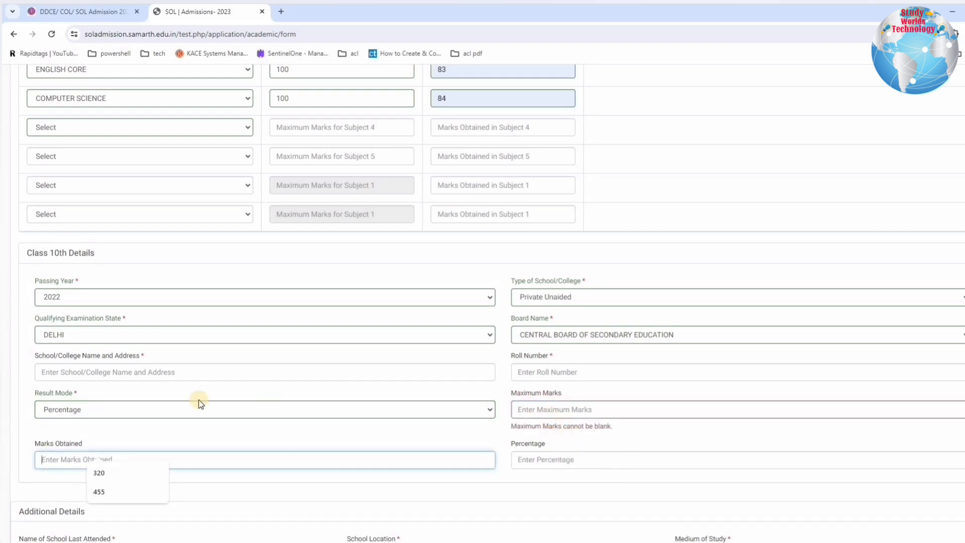
{"action": "left_click", "coordinate": [161, 411]}
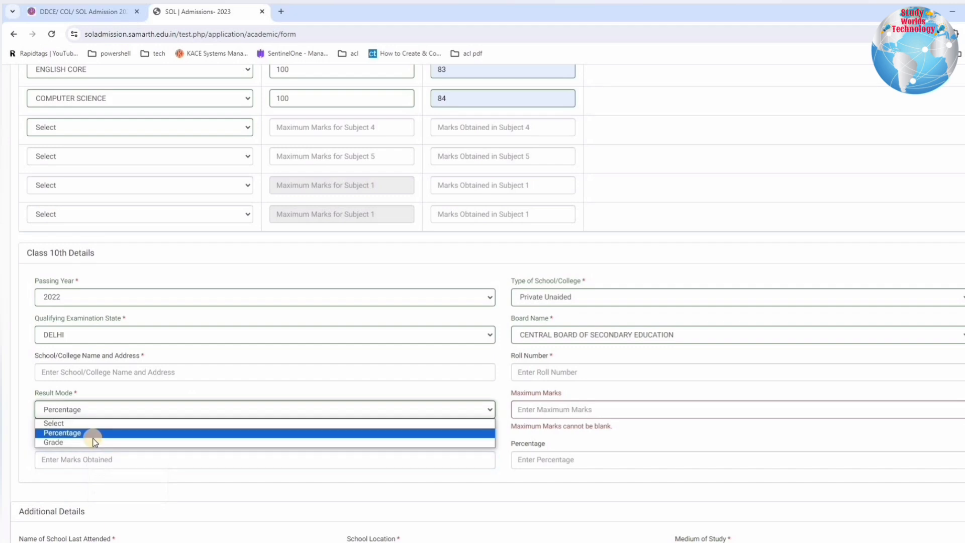
{"action": "left_click", "coordinate": [93, 442]}
- Enter CGPA 8.0 and an equivalent percentage of 75
{"action": "left_click", "coordinate": [201, 451]}
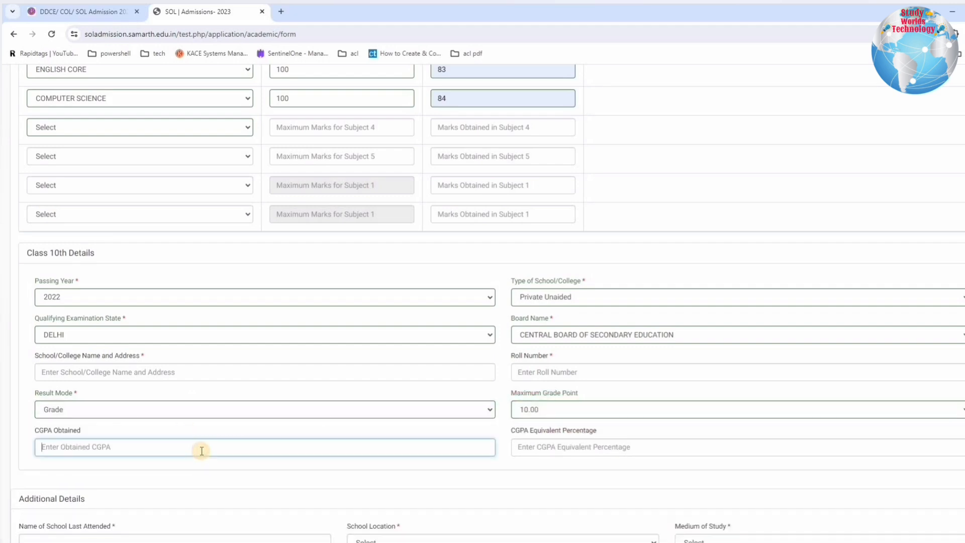
{"action": "type", "text": "8.0"}
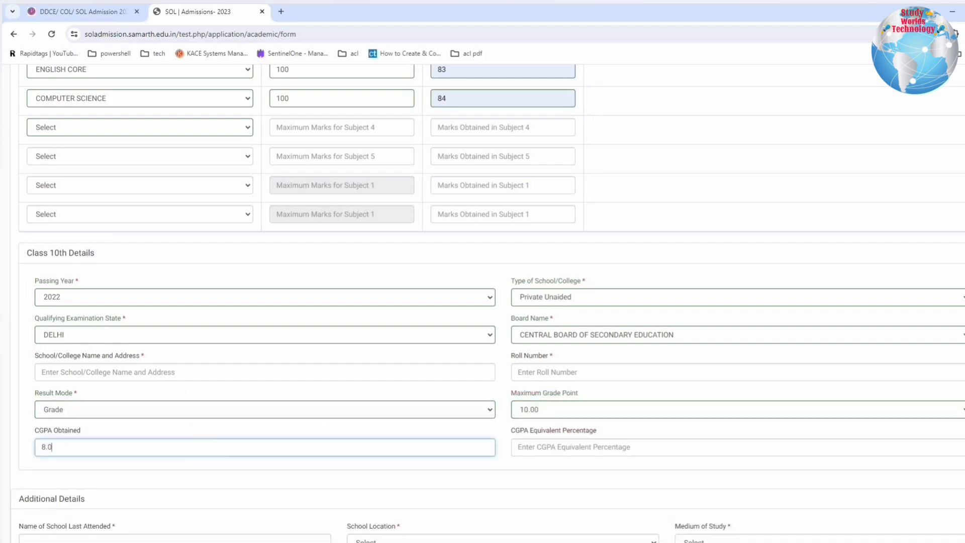
{"action": "left_click", "coordinate": [565, 449]}
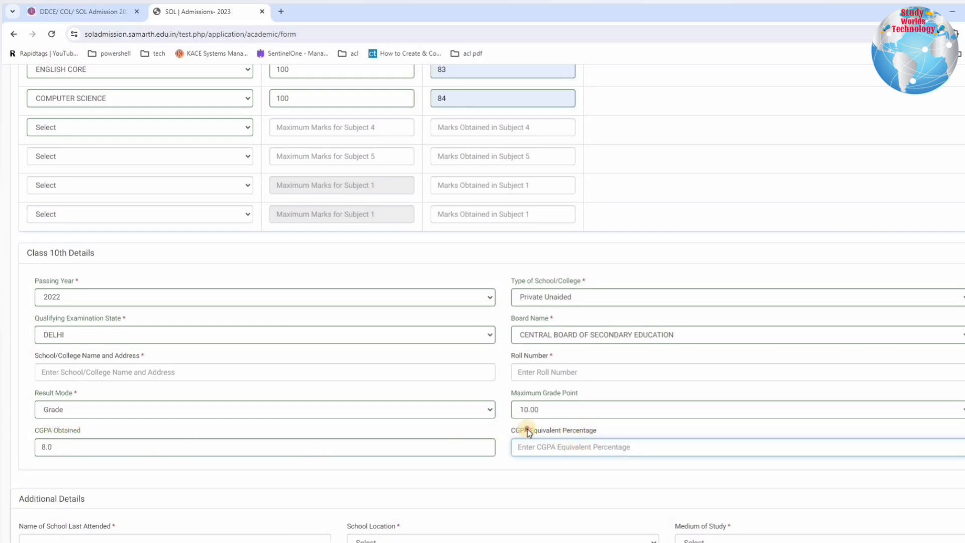
{"action": "left_click_drag", "start_coordinate": [527, 429], "coordinate": [598, 430]}
{"action": "left_click", "coordinate": [459, 479]}
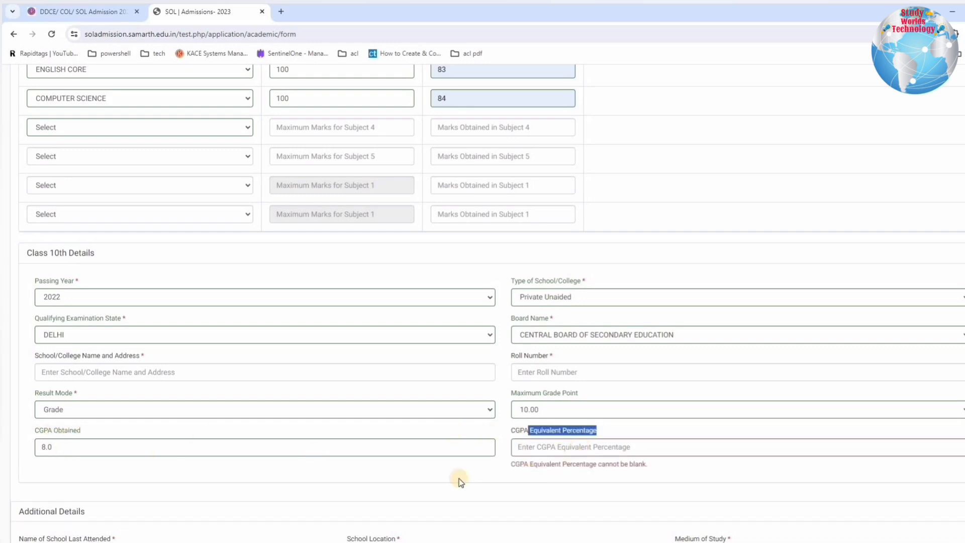
{"action": "left_click", "coordinate": [579, 446]}
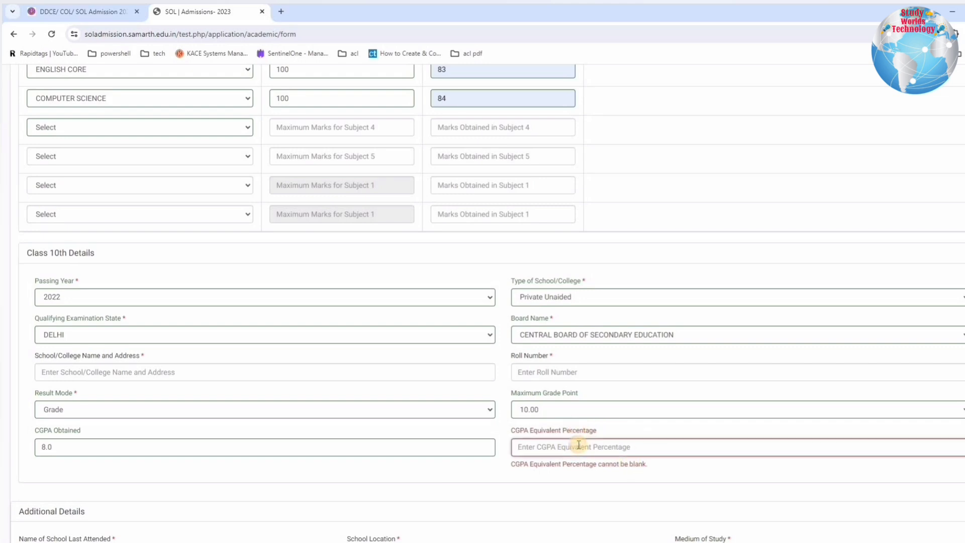
- Enter 75 as the percentage, then move down to the Additional Details section
{"action": "type", "text": "75"}
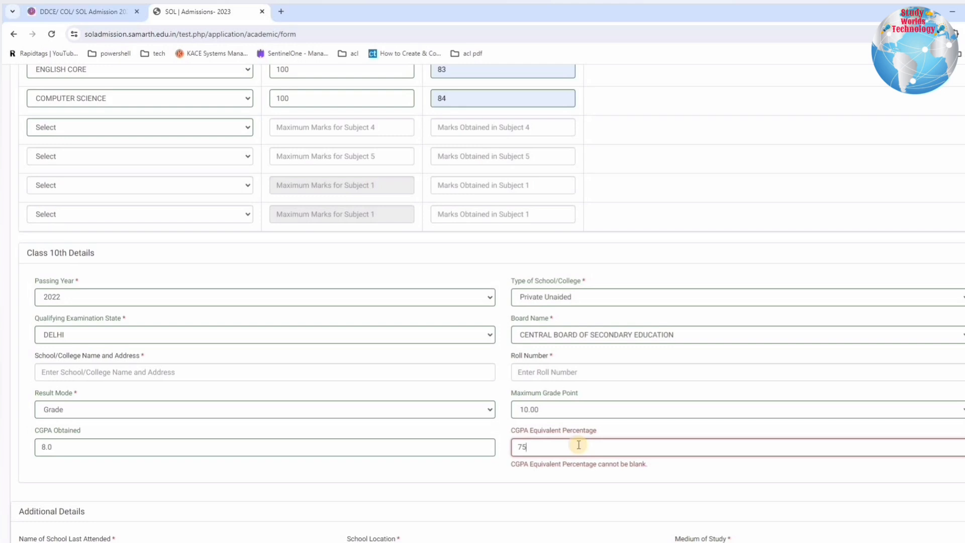
{"action": "scroll", "coordinate": [44, 343], "scroll_direction": "down", "scroll_amount": 3}
{"action": "left_click_drag", "start_coordinate": [41, 341], "coordinate": [101, 345]}
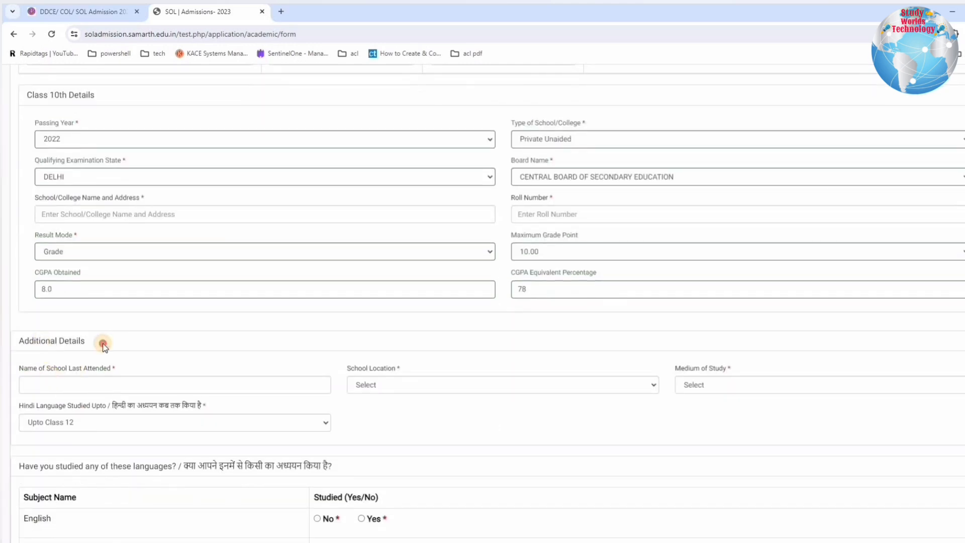
{"action": "left_click_drag", "start_coordinate": [19, 368], "coordinate": [111, 369]}
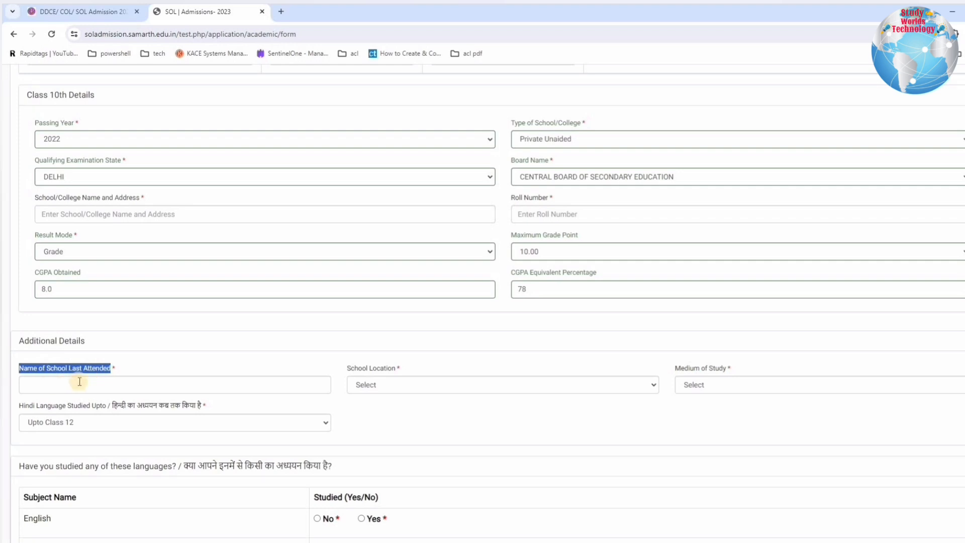
- Choose School Location NCT Delhi and Medium of Study English, keeping Hindi up to Class 12
{"action": "left_click", "coordinate": [372, 385]}
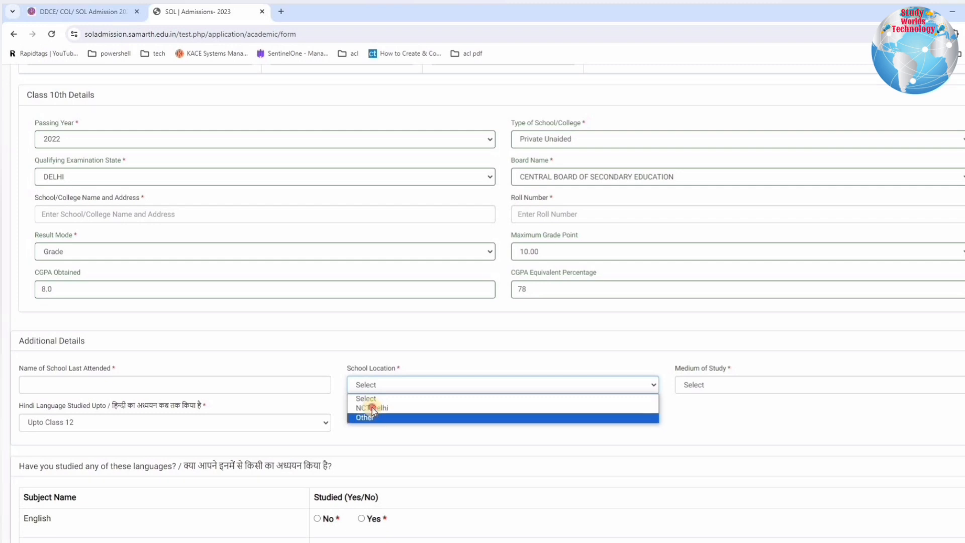
{"action": "key", "text": "Return"}
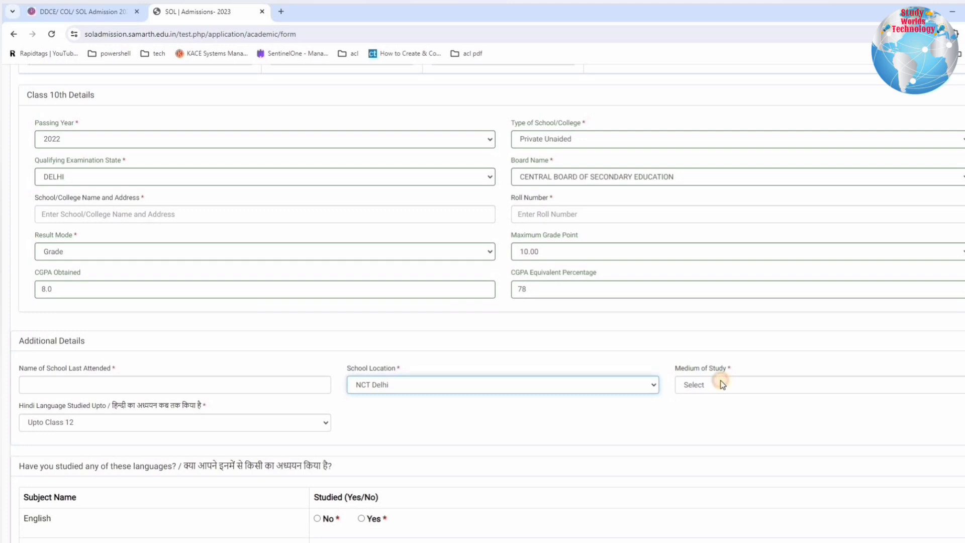
{"action": "left_click", "coordinate": [723, 384]}
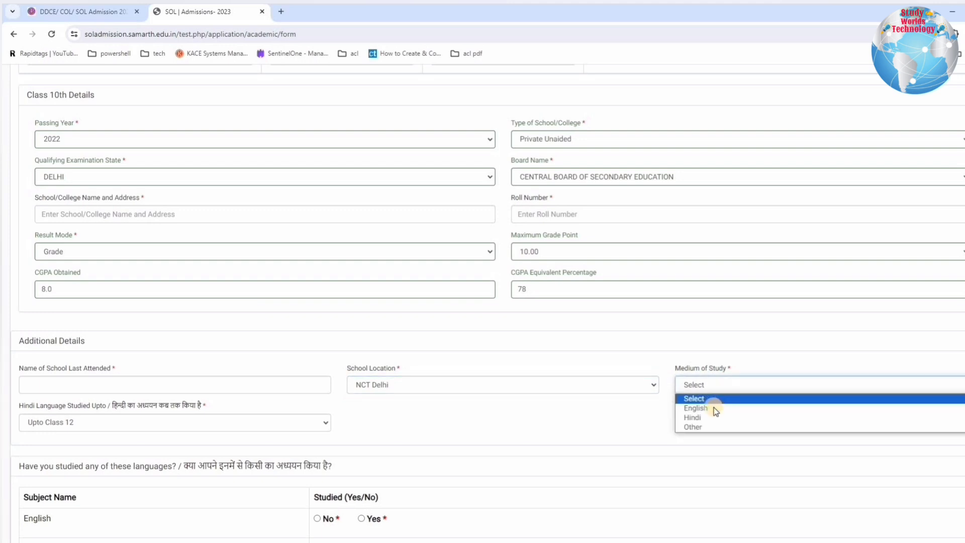
{"action": "left_click", "coordinate": [708, 408]}
{"action": "left_click_drag", "start_coordinate": [48, 406], "coordinate": [125, 425]}
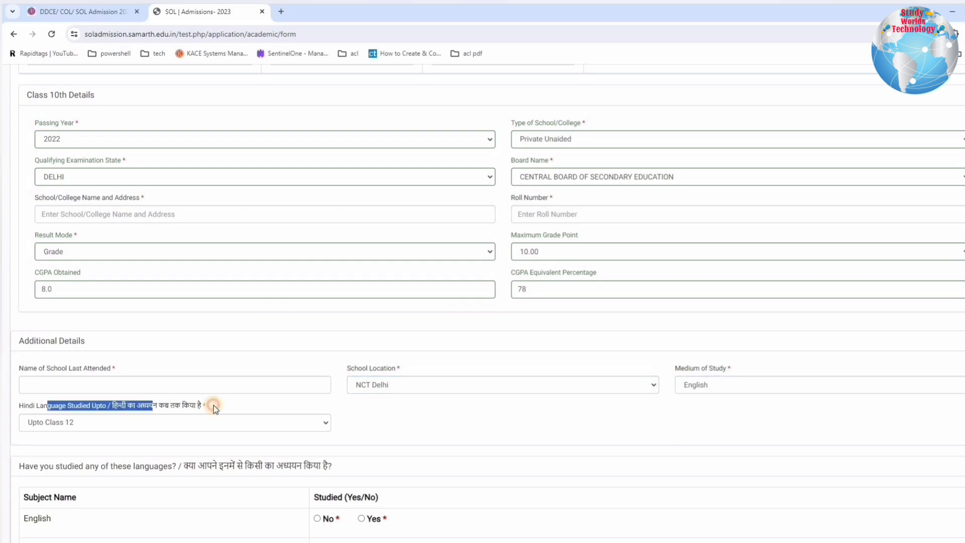
{"action": "left_click", "coordinate": [123, 421]}
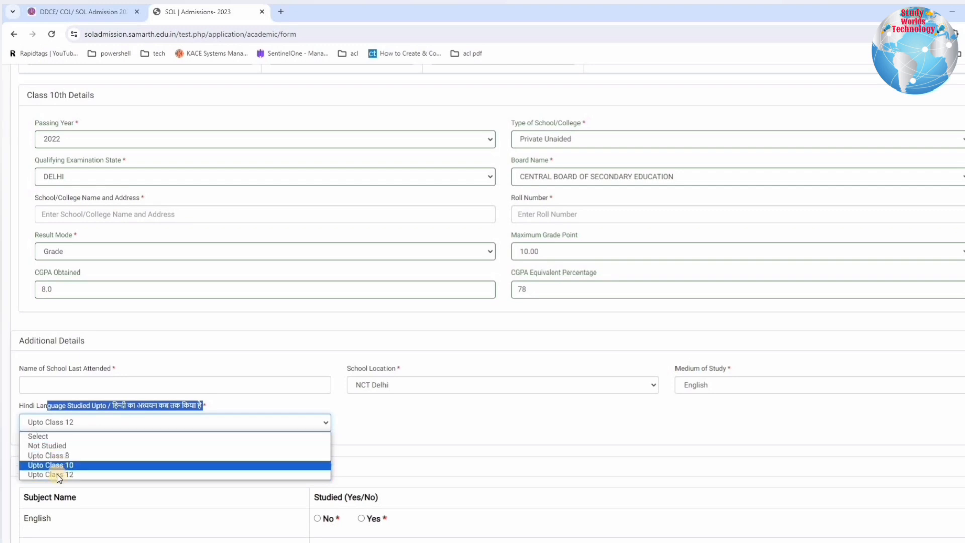
{"action": "left_click", "coordinate": [36, 419]}
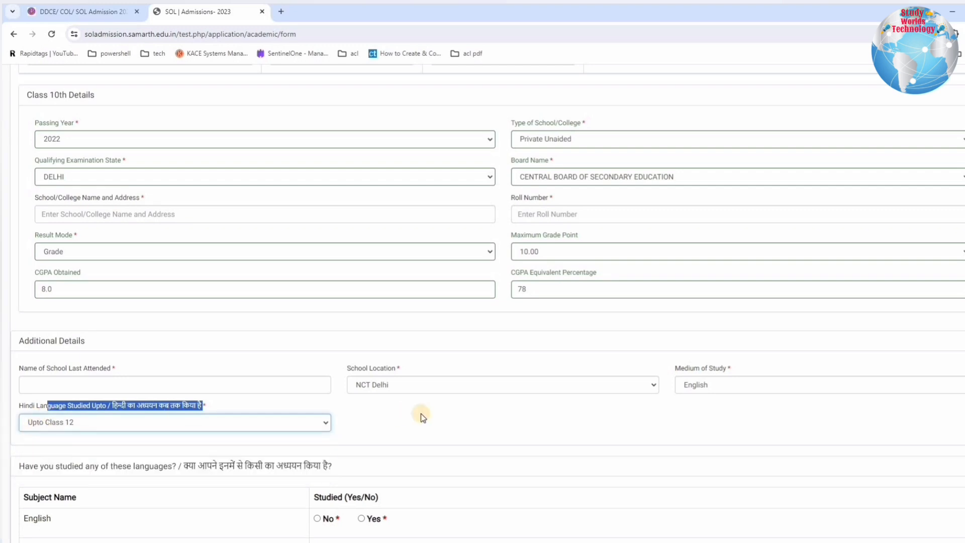
- Answer Yes for English as a studied language, up to 12th only
{"action": "scroll", "coordinate": [421, 414], "scroll_direction": "down", "scroll_amount": 3}
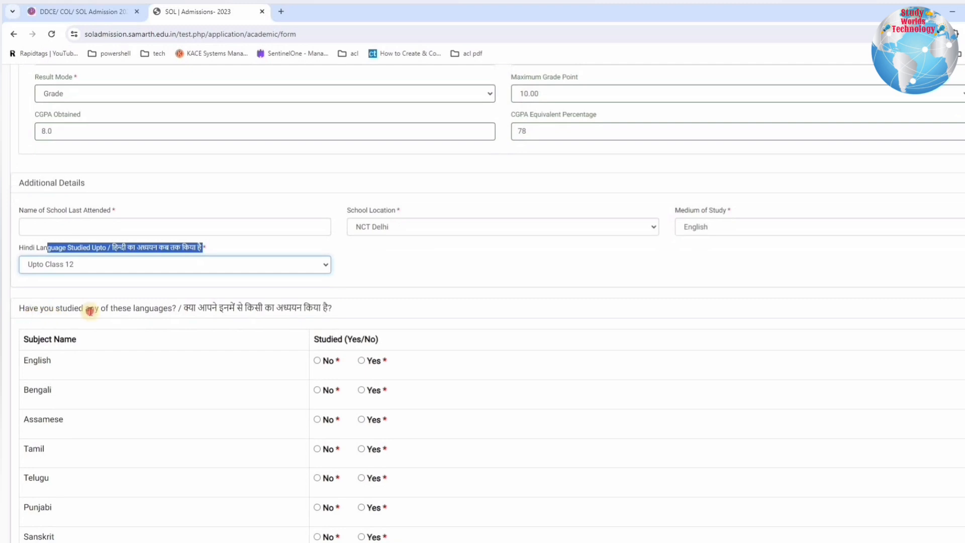
{"action": "left_click_drag", "start_coordinate": [34, 308], "coordinate": [444, 330]}
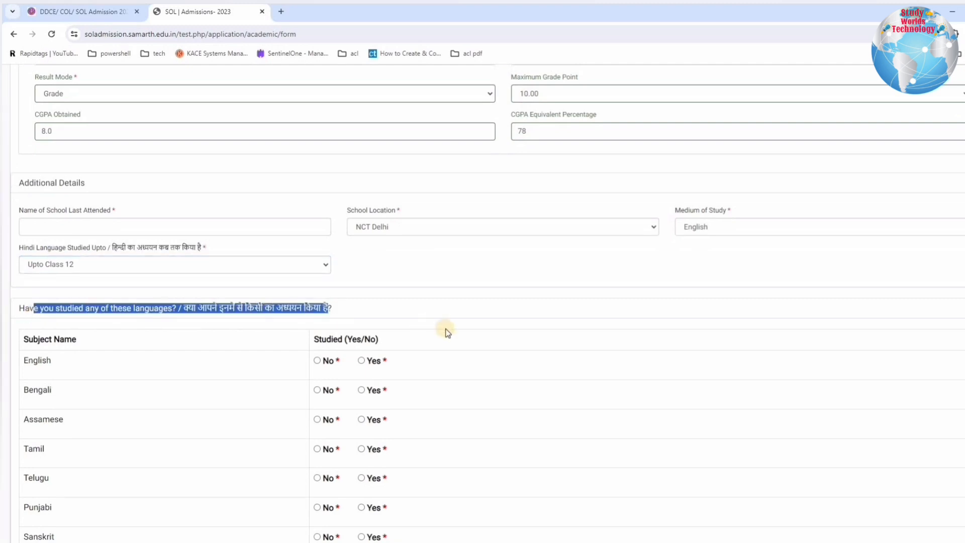
{"action": "scroll", "coordinate": [38, 252], "scroll_direction": "down", "scroll_amount": 2}
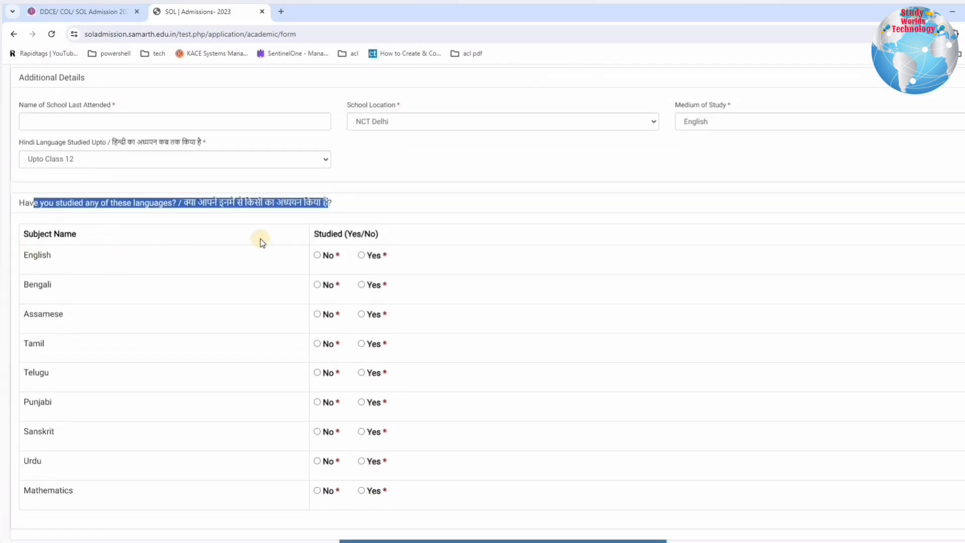
{"action": "left_click", "coordinate": [361, 255]}
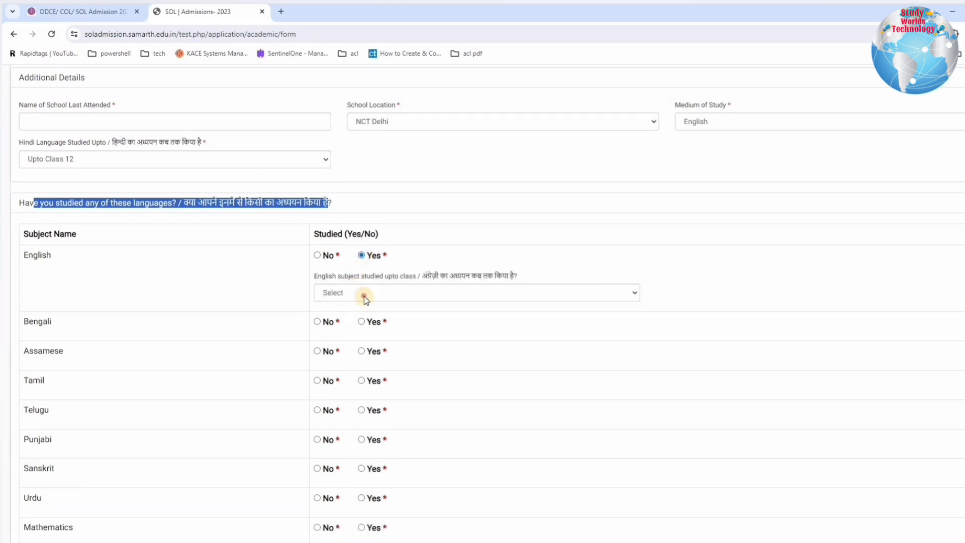
{"action": "left_click", "coordinate": [363, 300]}
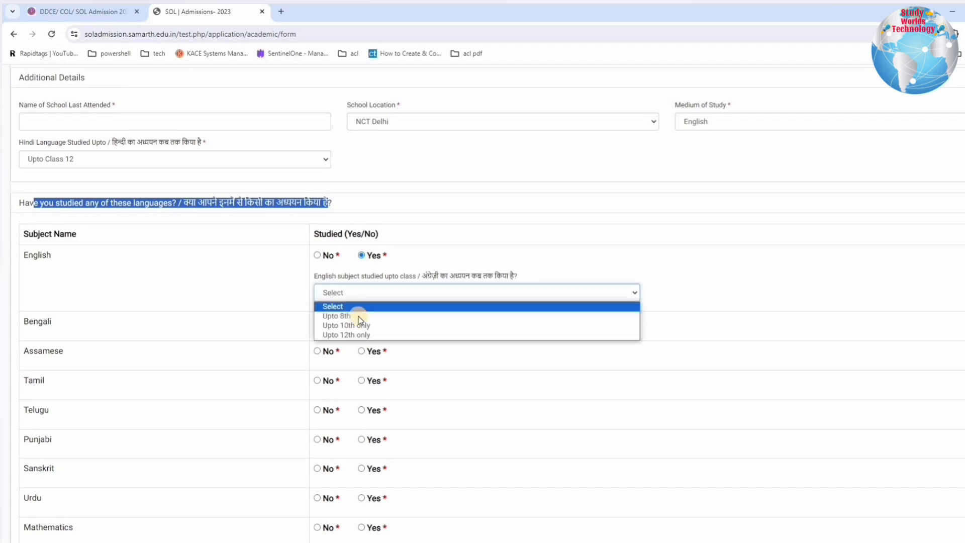
{"action": "key", "text": "Down"}
{"action": "key", "text": "Down"}
{"action": "key", "text": "Down"}
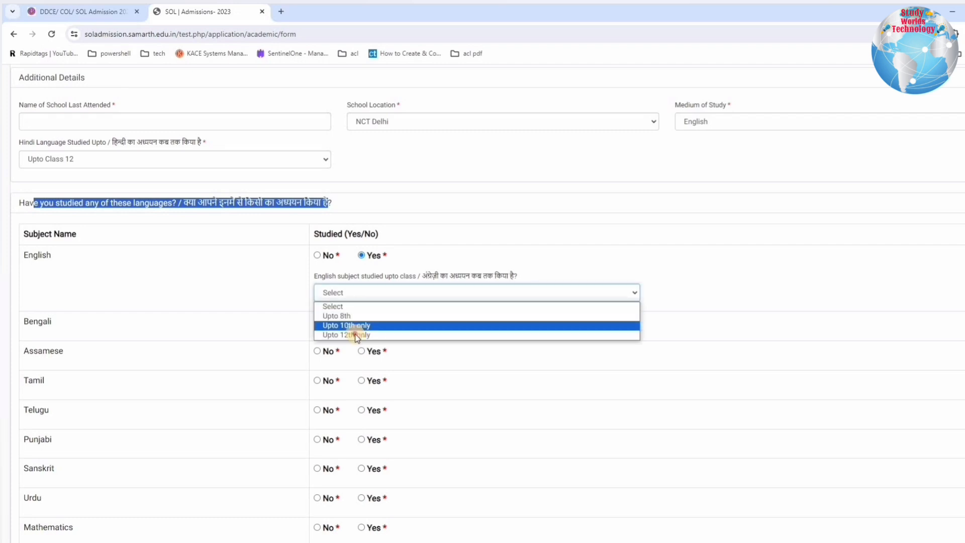
{"action": "key", "text": "Return"}
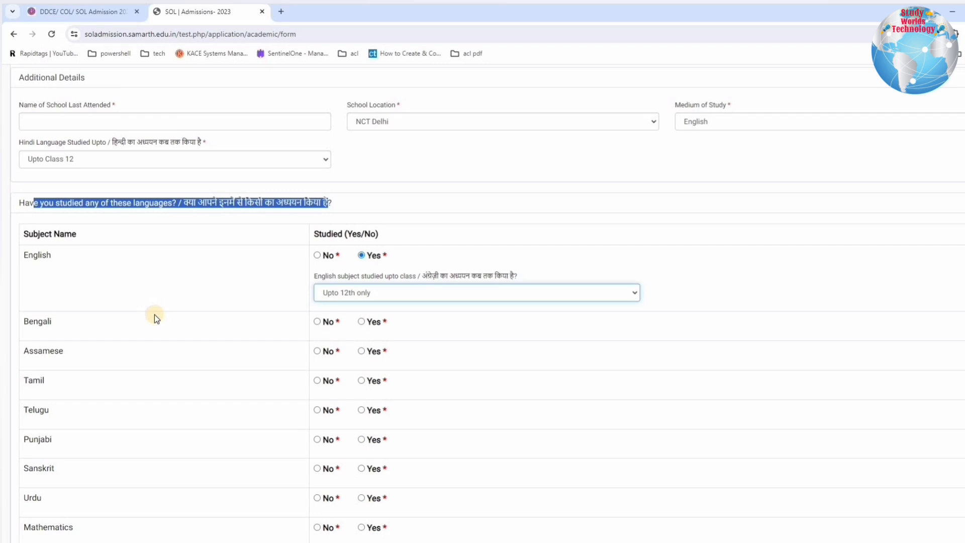
- Answer Yes for Mathematics, settle its class level, and submit the academic details
{"action": "scroll", "coordinate": [76, 272], "scroll_direction": "down", "scroll_amount": 2}
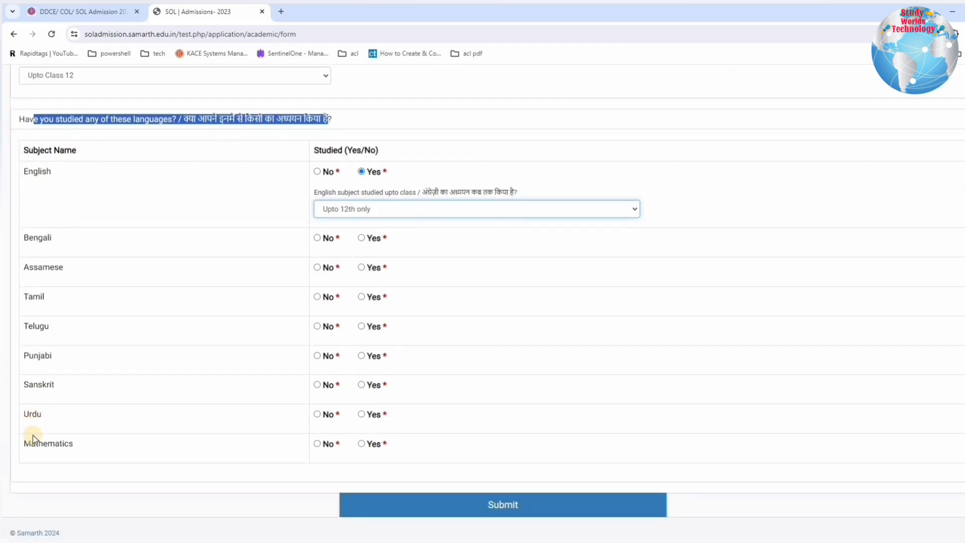
{"action": "left_click", "coordinate": [364, 444]}
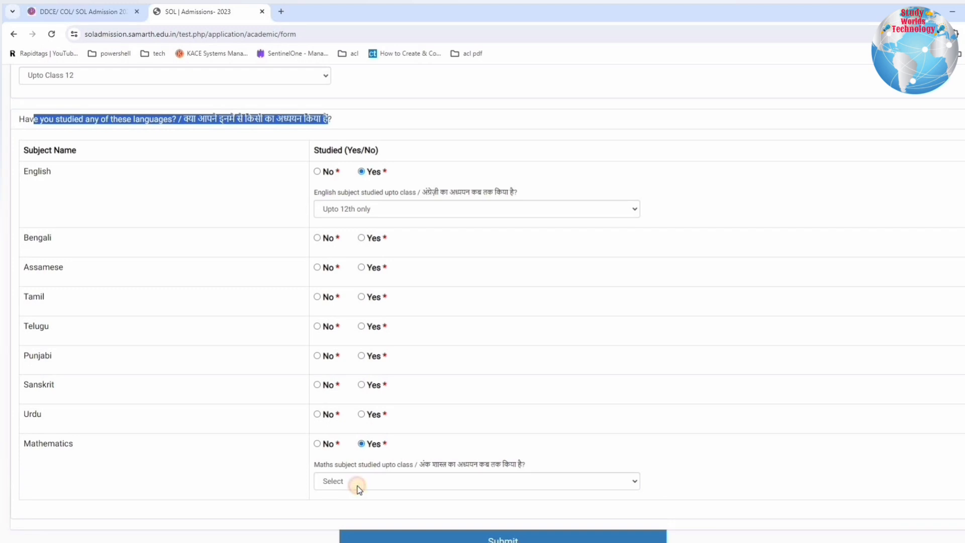
{"action": "left_click", "coordinate": [358, 486]}
{"action": "left_click", "coordinate": [350, 514]}
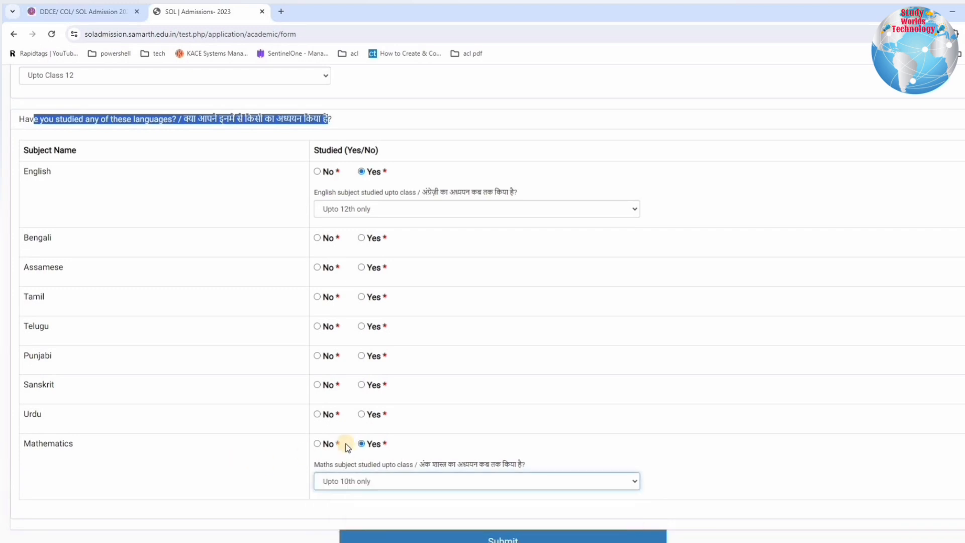
{"action": "left_click", "coordinate": [362, 481]}
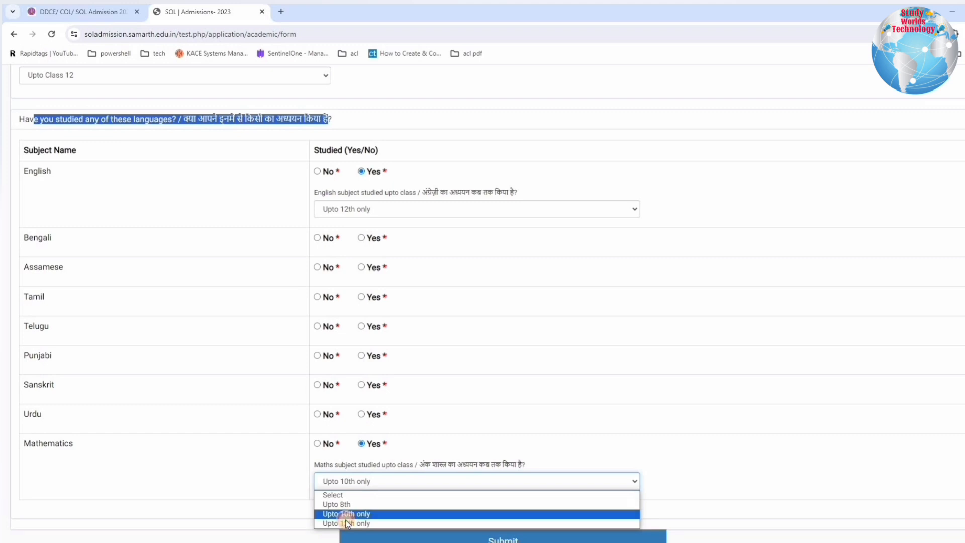
{"action": "left_click", "coordinate": [347, 522]}
{"action": "left_click", "coordinate": [364, 487]}
{"action": "left_click", "coordinate": [344, 514]}
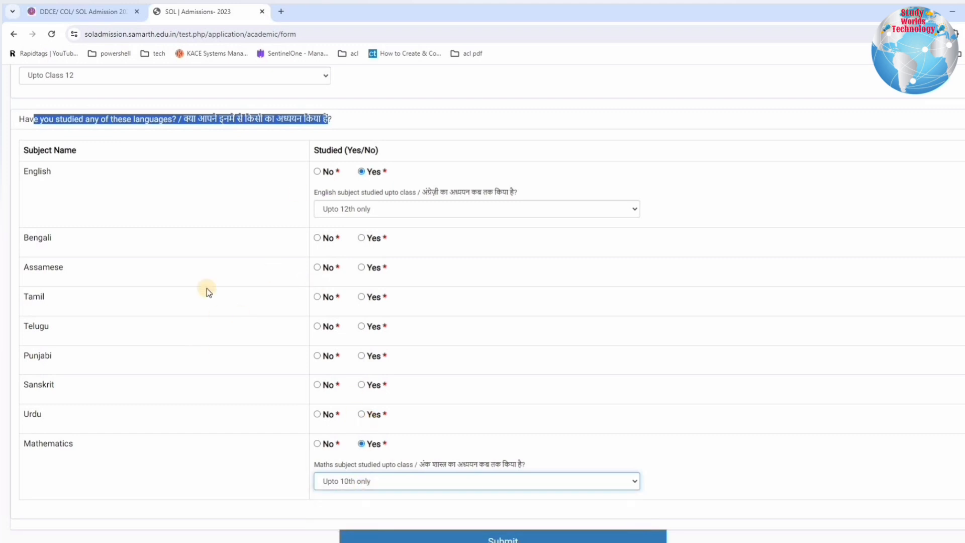
{"action": "scroll", "coordinate": [575, 377], "scroll_direction": "down", "scroll_amount": 1}
{"action": "left_click", "coordinate": [521, 502]}
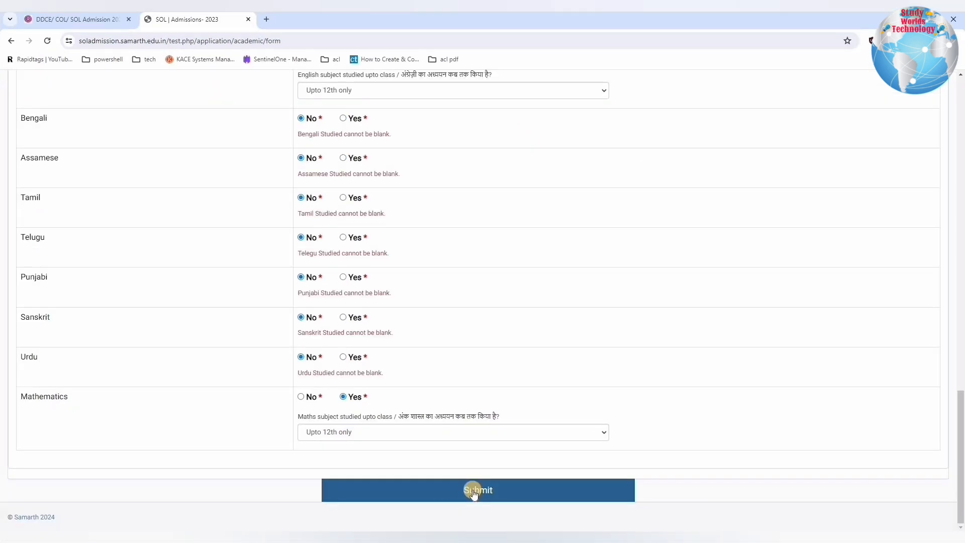
- Resubmit the academic details and continue to the Programme Selection step
{"action": "left_click", "coordinate": [473, 493]}
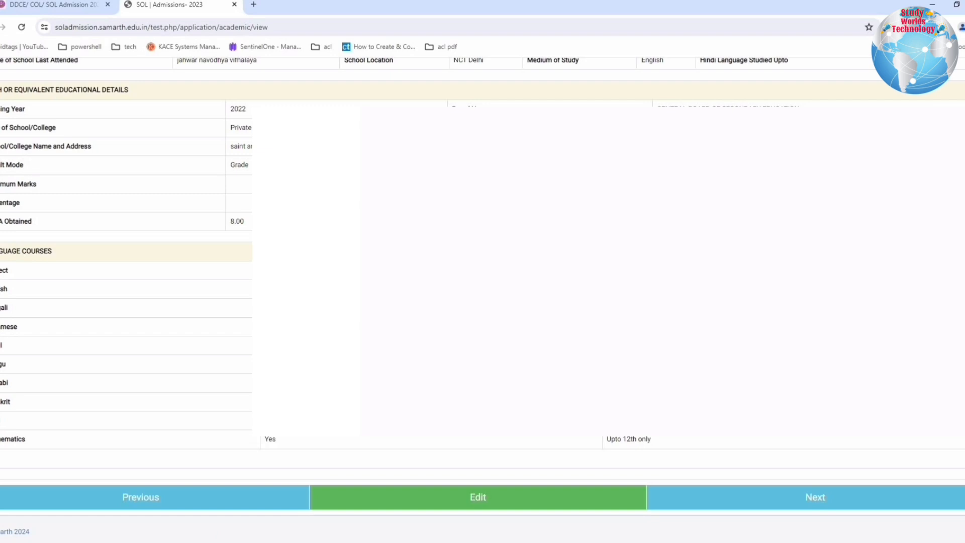
{"action": "left_click", "coordinate": [848, 497]}
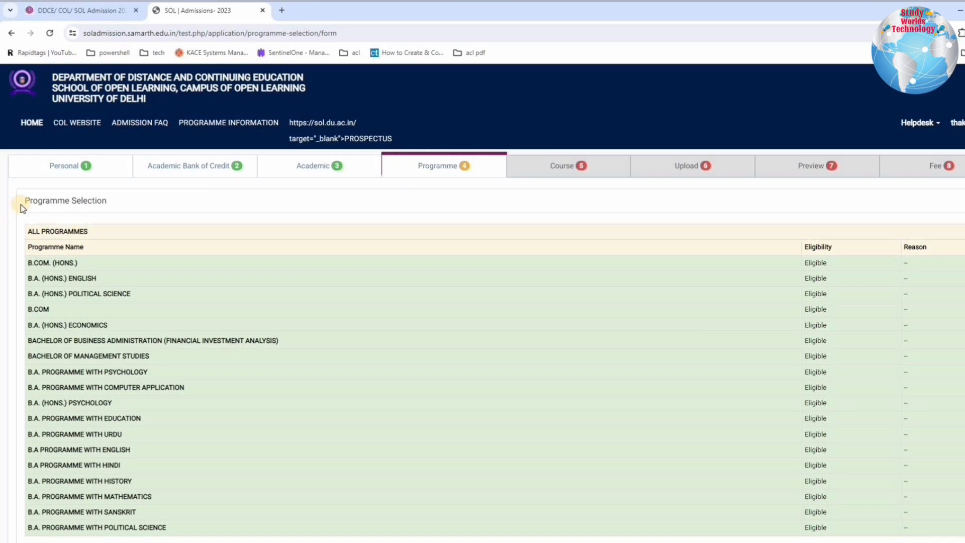
{"action": "left_click_drag", "start_coordinate": [29, 201], "coordinate": [196, 217]}
{"action": "scroll", "coordinate": [662, 240], "scroll_direction": "down", "scroll_amount": 2}
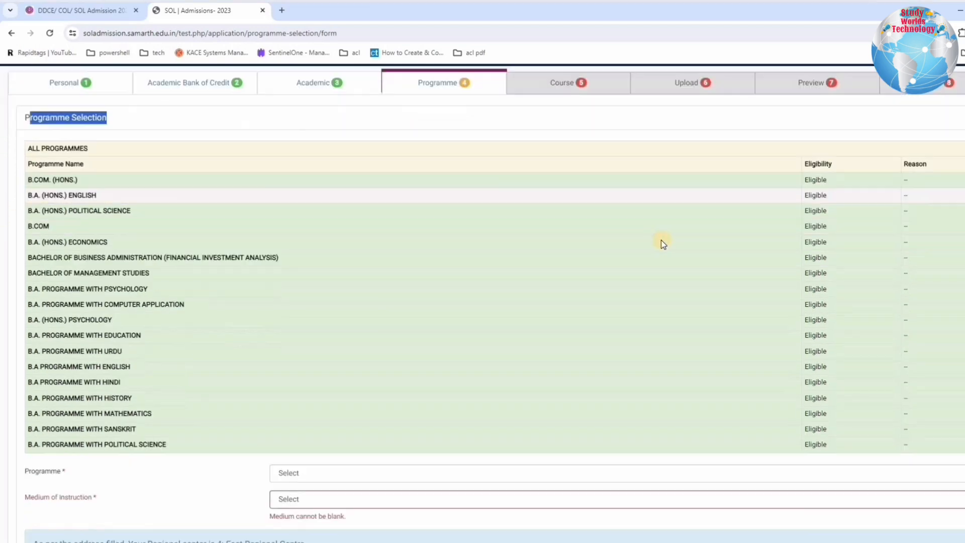
{"action": "scroll", "coordinate": [192, 155], "scroll_direction": "up", "scroll_amount": 2}
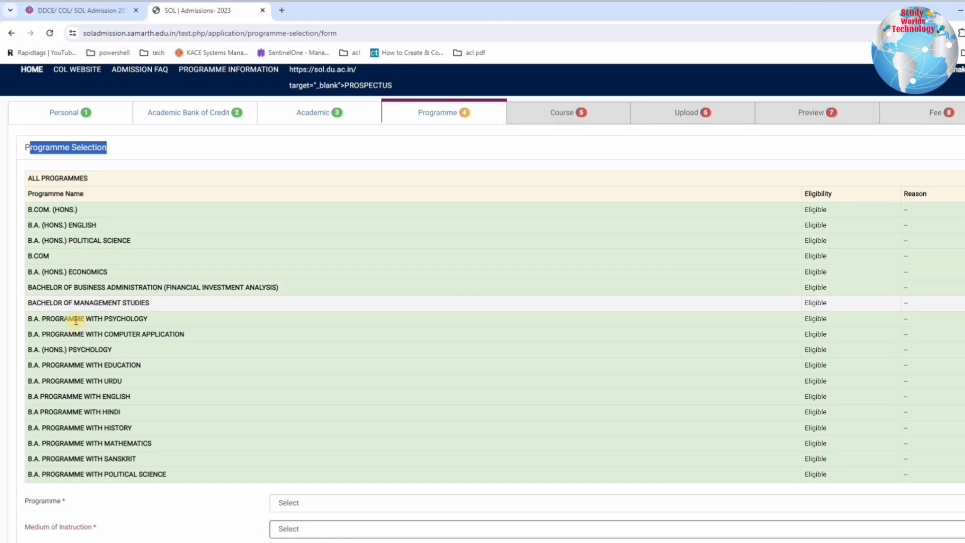
- Review eligible programmes like B.A. Programme with Psychology and with Computer Application, then open Programme
{"action": "left_click_drag", "start_coordinate": [30, 317], "coordinate": [144, 316]}
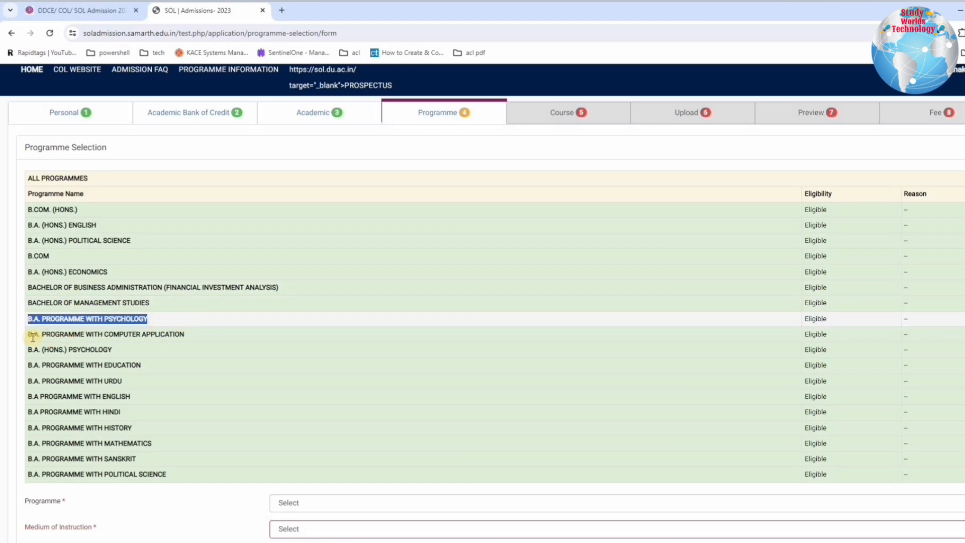
{"action": "left_click_drag", "start_coordinate": [32, 335], "coordinate": [831, 338]}
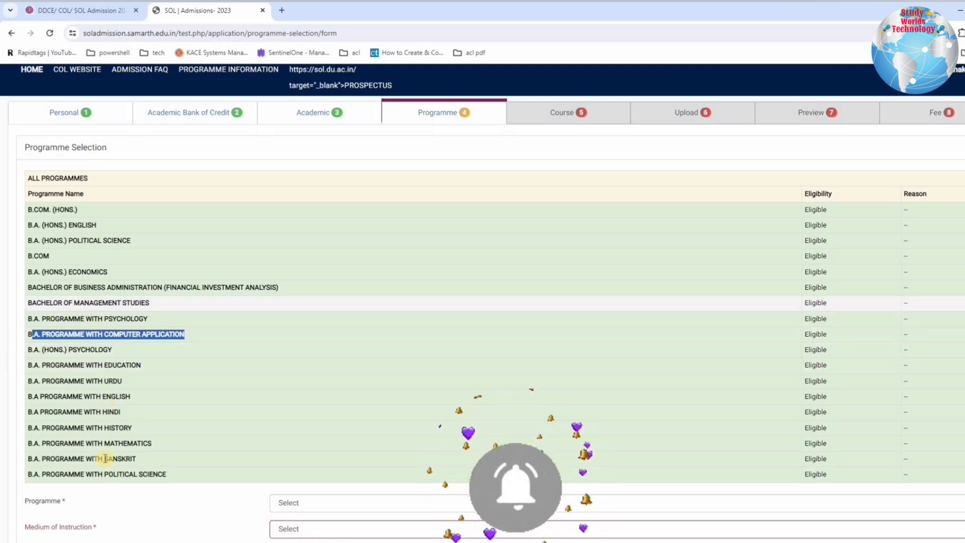
{"action": "scroll", "coordinate": [80, 302], "scroll_direction": "down", "scroll_amount": 3}
{"action": "double_click", "coordinate": [75, 332]}
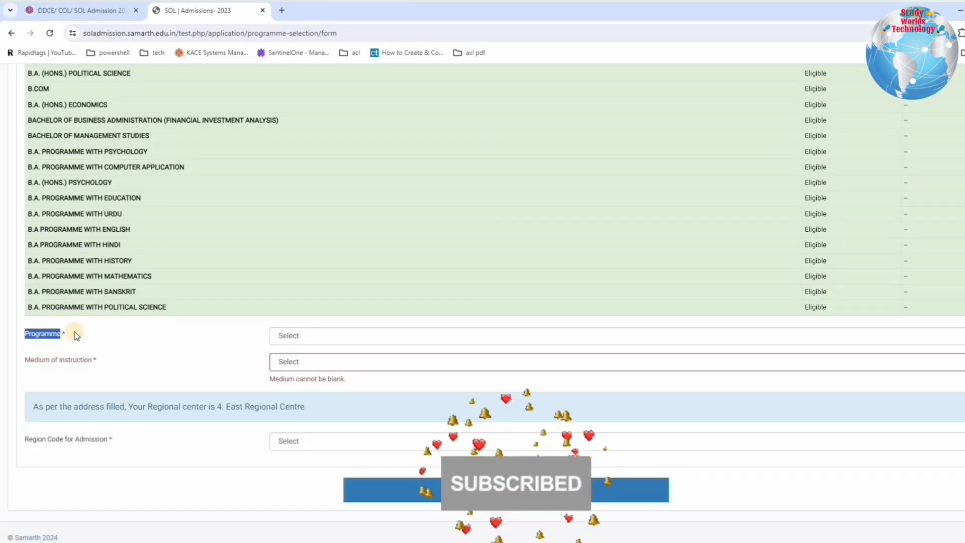
{"action": "left_click", "coordinate": [349, 338]}
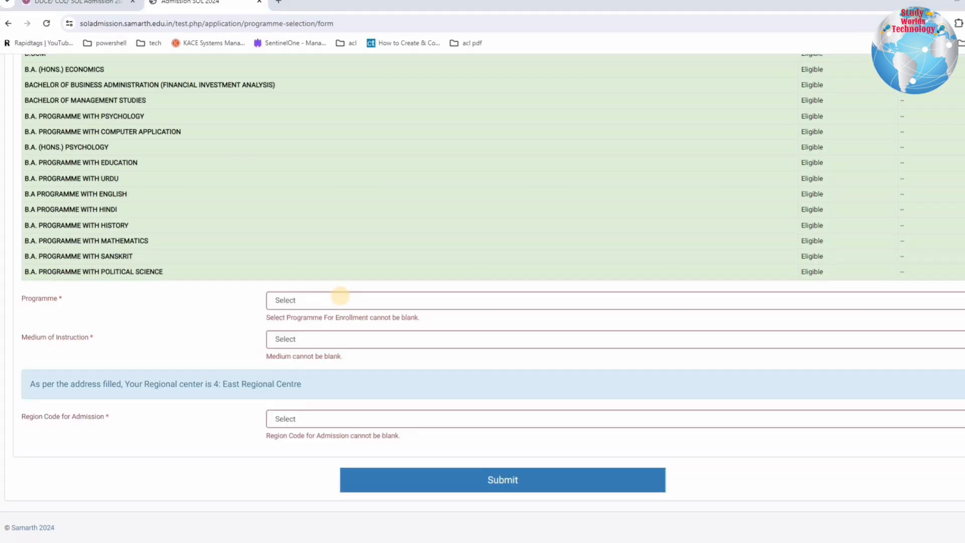
- Select B.A. PROGRAMME WITH PSYCHOLOGY as the programme
{"action": "left_click", "coordinate": [338, 301]}
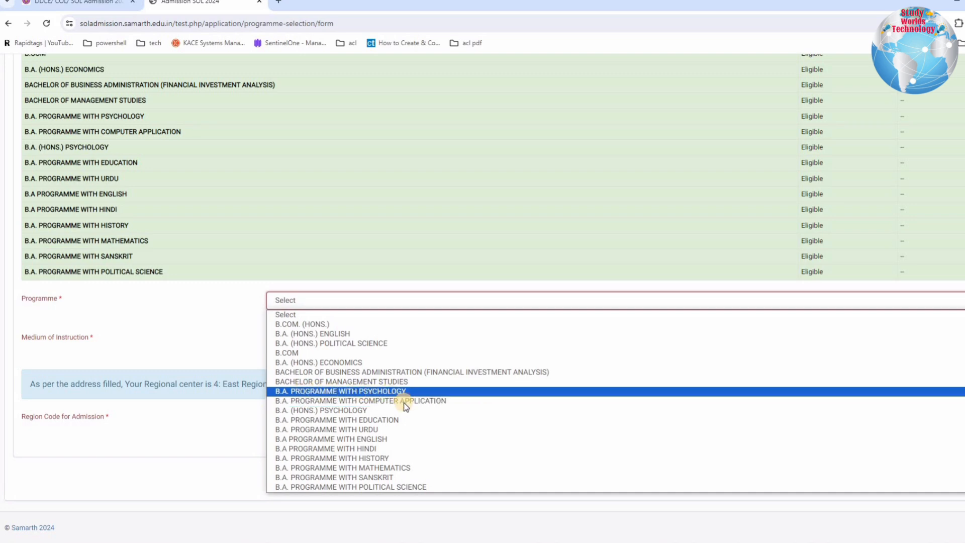
{"action": "left_click", "coordinate": [346, 392]}
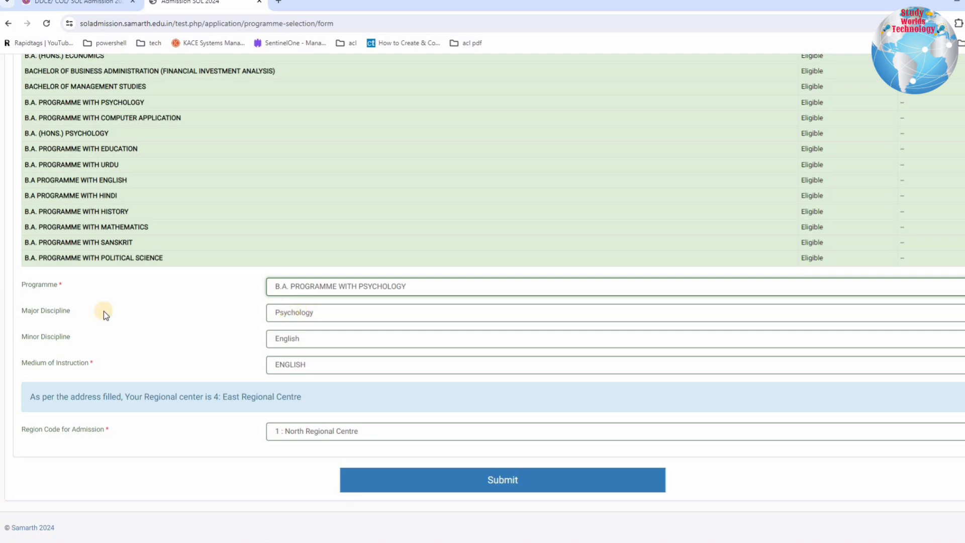
{"action": "left_click_drag", "start_coordinate": [45, 311], "coordinate": [128, 318]}
{"action": "right_click", "coordinate": [310, 320]}
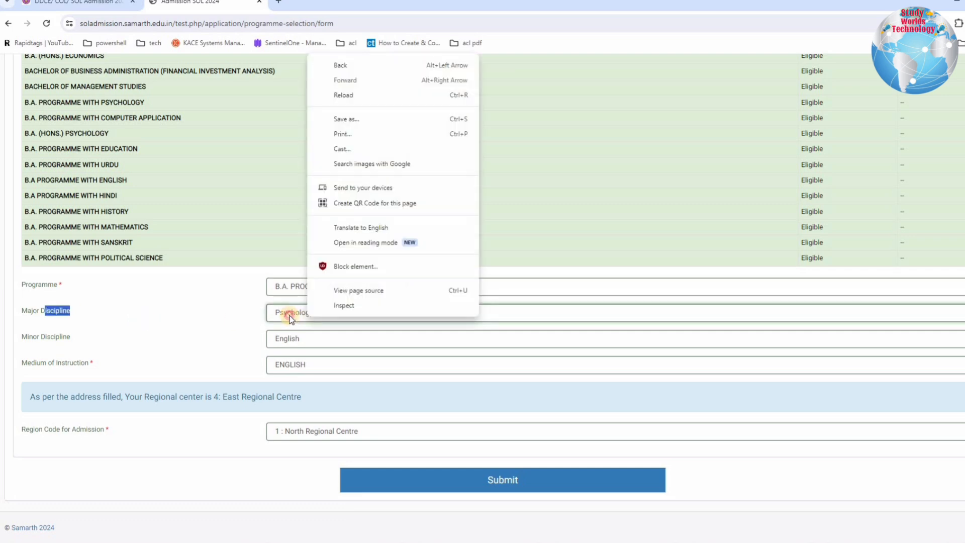
{"action": "left_click", "coordinate": [292, 318]}
{"action": "right_click", "coordinate": [292, 320]}
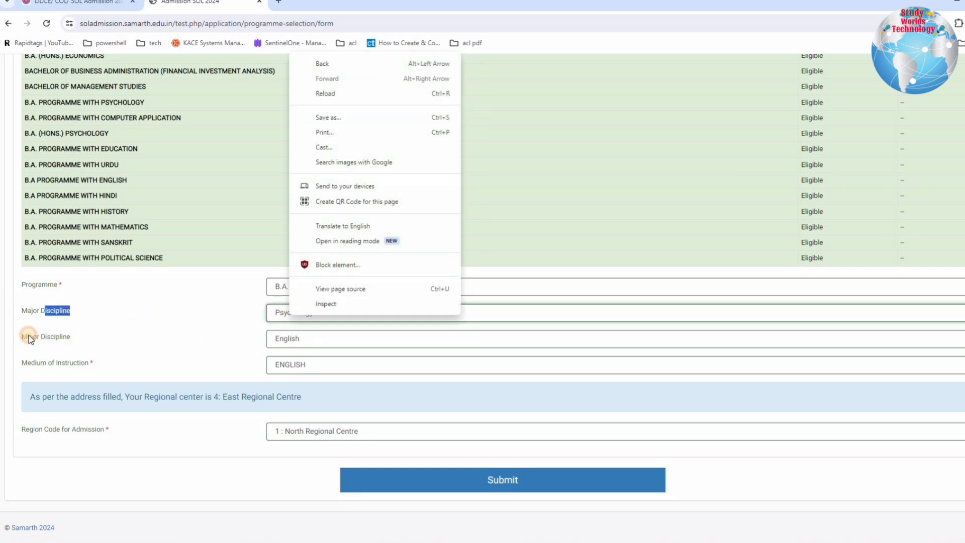
{"action": "left_click", "coordinate": [263, 338]}
- Choose minor Political Science, keep ENGLISH medium and North Regional Centre, and submit
{"action": "left_click", "coordinate": [276, 340]}
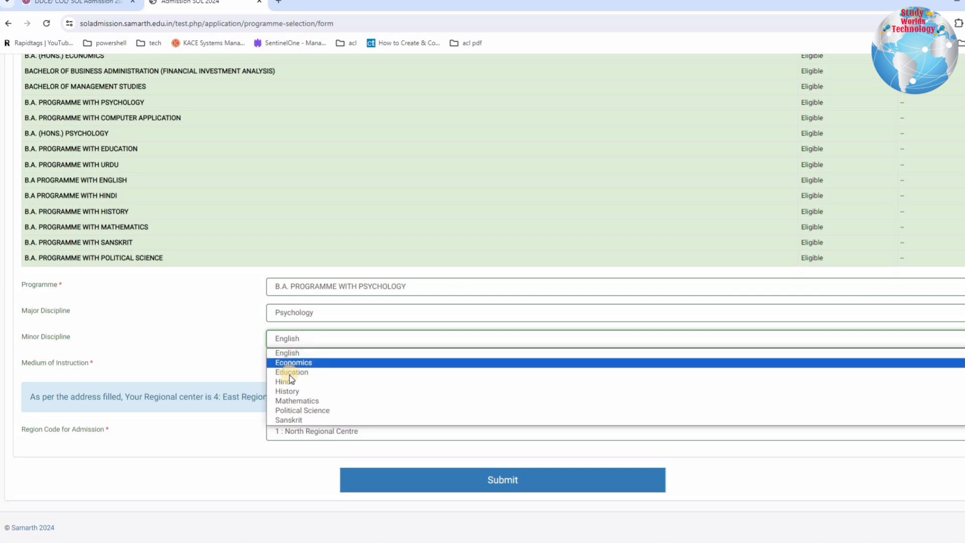
{"action": "left_click", "coordinate": [302, 410]}
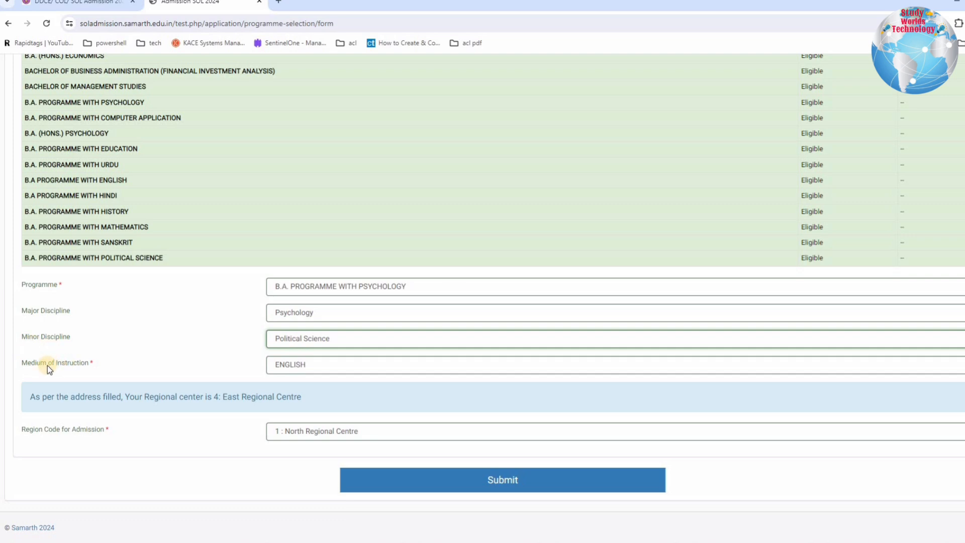
{"action": "left_click_drag", "start_coordinate": [100, 370], "coordinate": [276, 368]}
{"action": "left_click", "coordinate": [276, 367]}
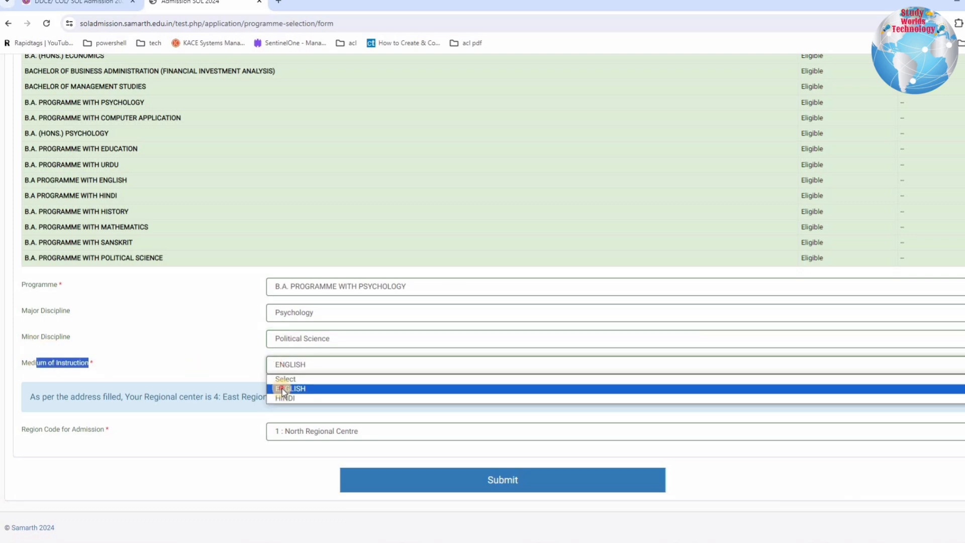
{"action": "left_click", "coordinate": [283, 389]}
{"action": "left_click", "coordinate": [239, 449]}
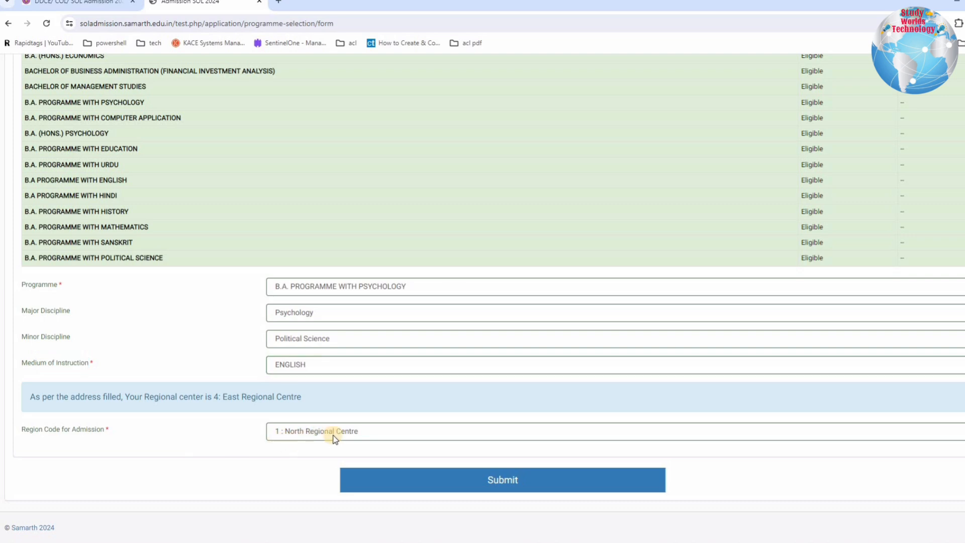
{"action": "left_click", "coordinate": [360, 433]}
{"action": "left_click", "coordinate": [495, 481]}
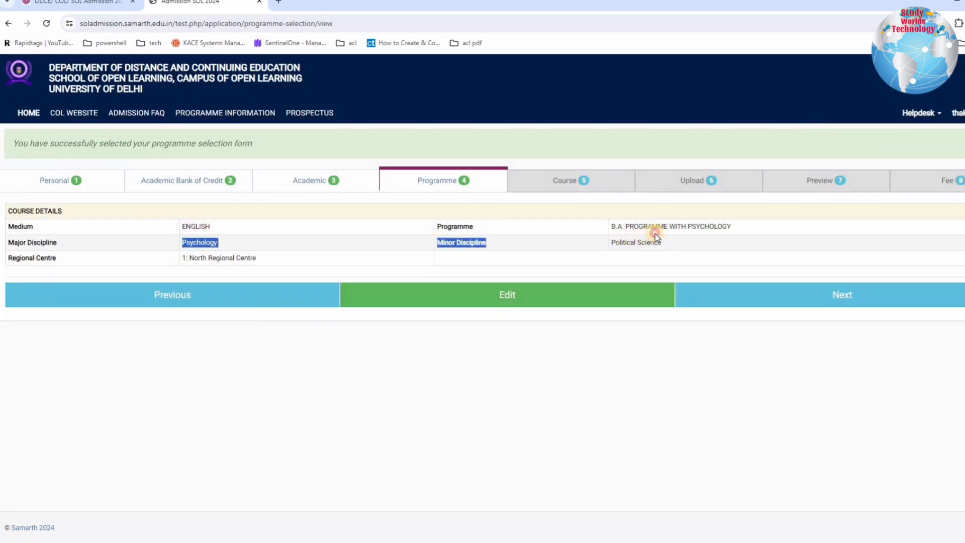
- Move on to the Course selection step and look over the 14 course slots
{"action": "left_click_drag", "start_coordinate": [656, 234], "coordinate": [655, 234]}
{"action": "right_click", "coordinate": [655, 233]}
{"action": "left_click", "coordinate": [506, 333]}
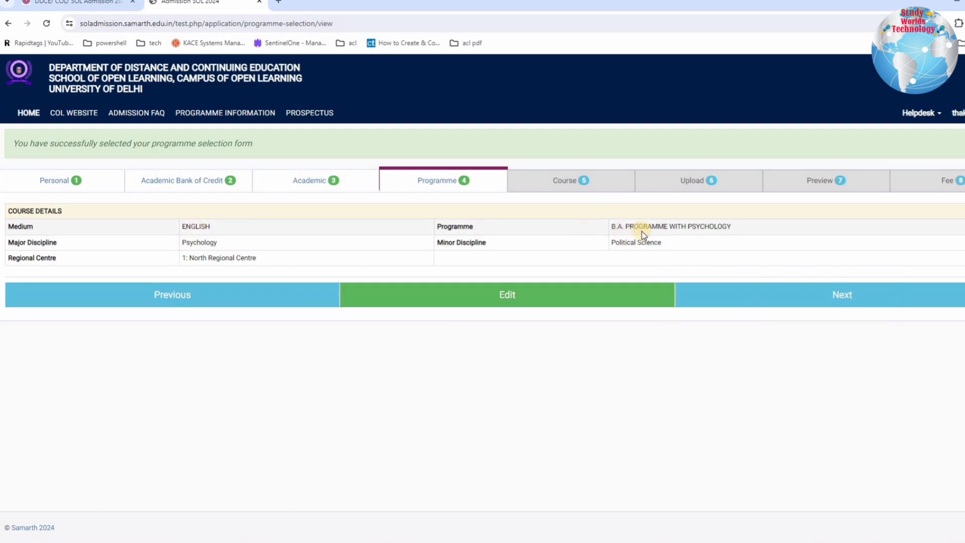
{"action": "left_click", "coordinate": [830, 294]}
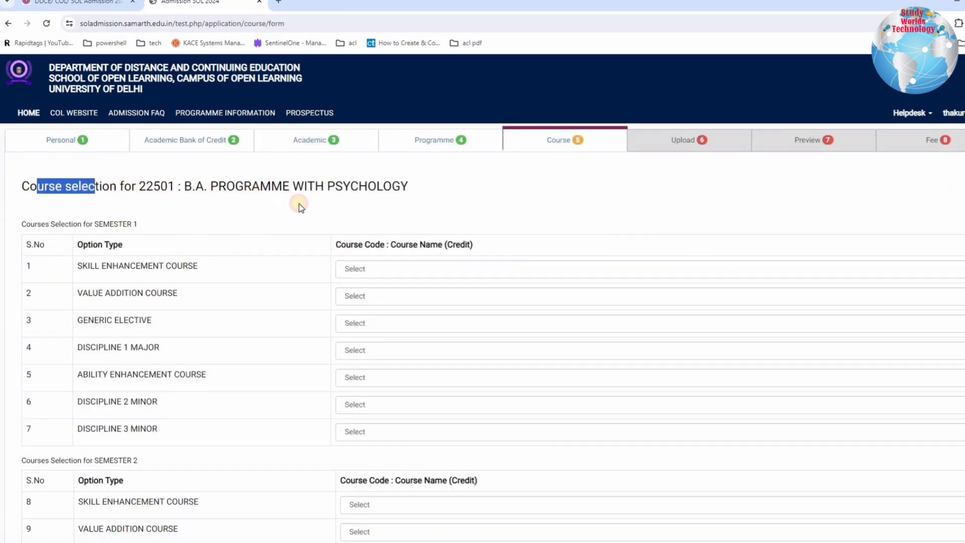
{"action": "left_click_drag", "start_coordinate": [300, 207], "coordinate": [403, 208]}
{"action": "left_click", "coordinate": [424, 208]}
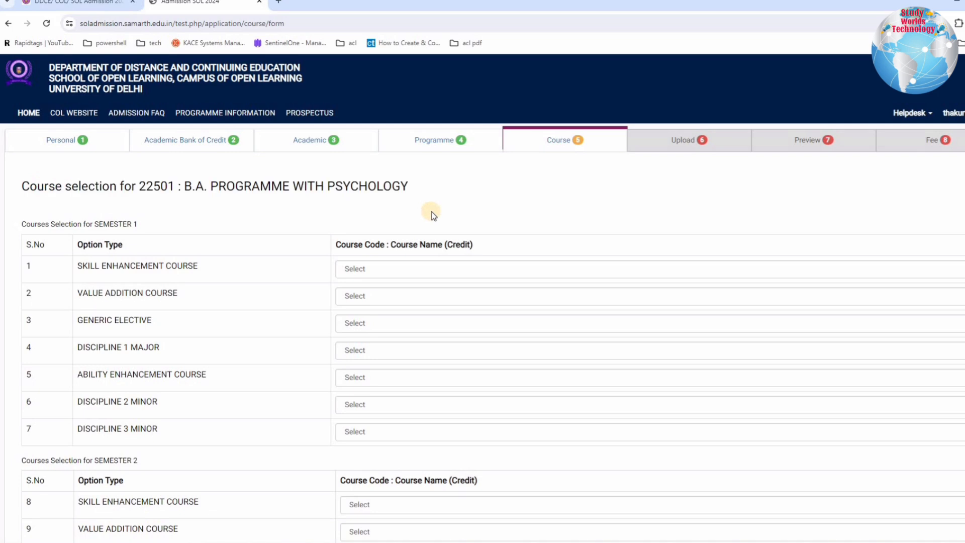
{"action": "scroll", "coordinate": [139, 135], "scroll_direction": "down", "scroll_amount": 3}
{"action": "scroll", "coordinate": [162, 130], "scroll_direction": "up", "scroll_amount": 1}
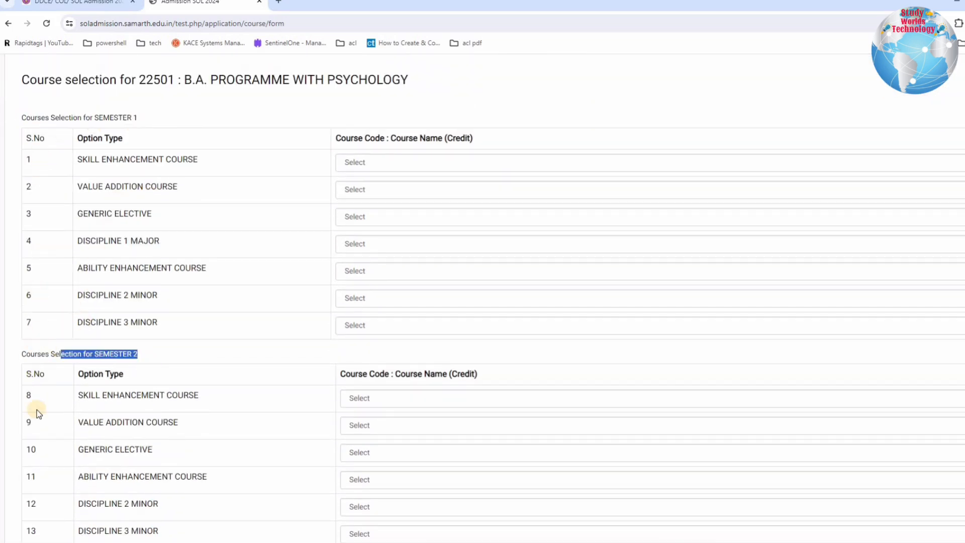
{"action": "scroll", "coordinate": [74, 498], "scroll_direction": "down", "scroll_amount": 1}
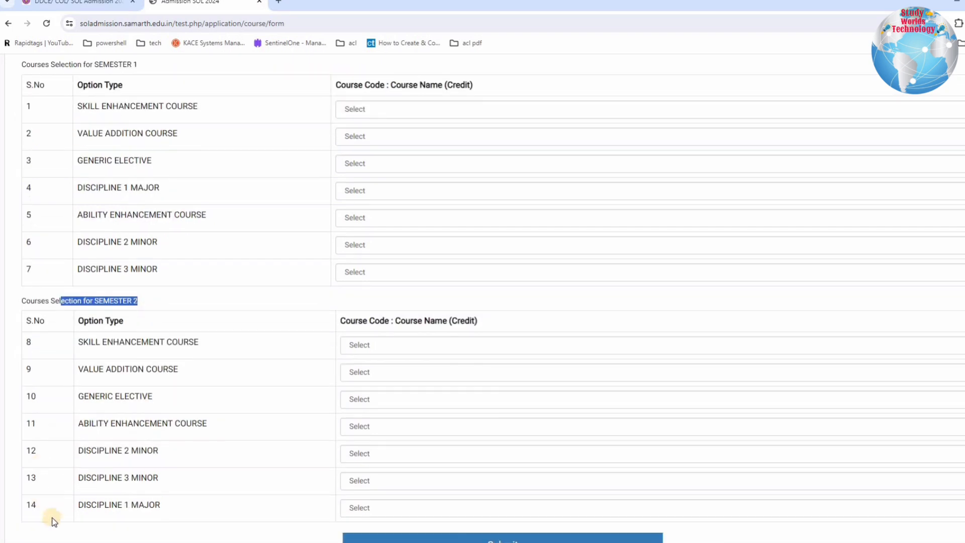
{"action": "scroll", "coordinate": [101, 136], "scroll_direction": "up", "scroll_amount": 1}
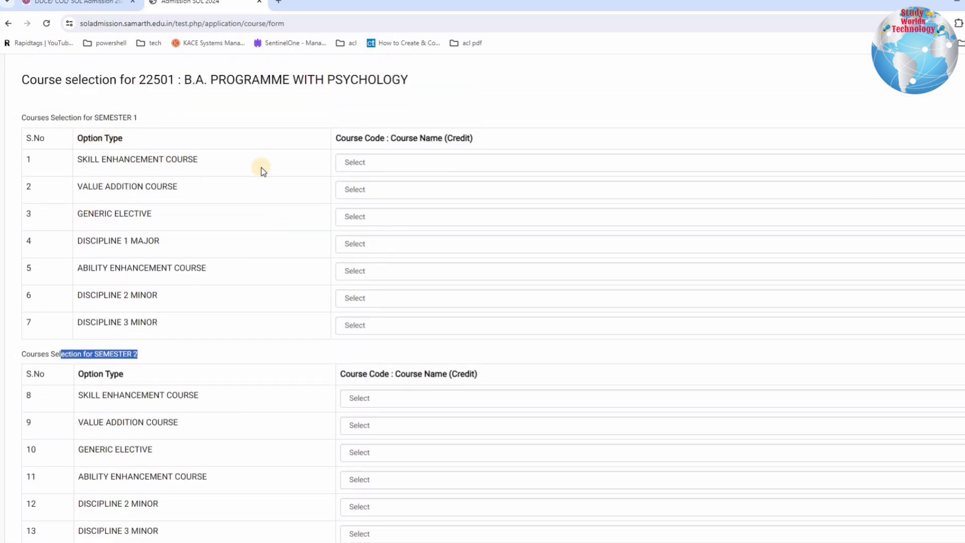
{"action": "scroll", "coordinate": [258, 297], "scroll_direction": "down", "scroll_amount": 3}
{"action": "scroll", "coordinate": [96, 126], "scroll_direction": "up", "scroll_amount": 2}
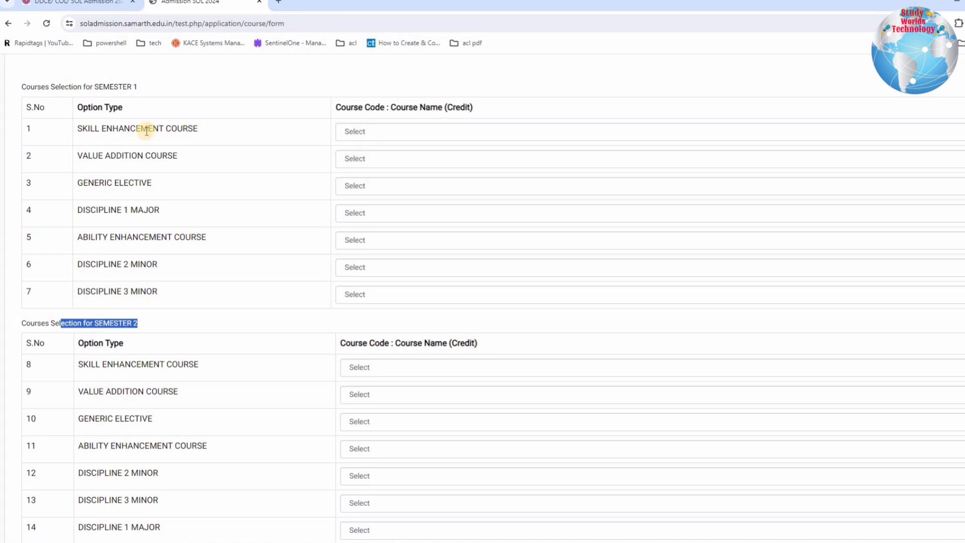
- Fill rows 1–5: Business Communication, Emotional Intelligence, Microeconomics-I, Cognitive Psychology, Environmental Science
{"action": "left_click", "coordinate": [347, 133]}
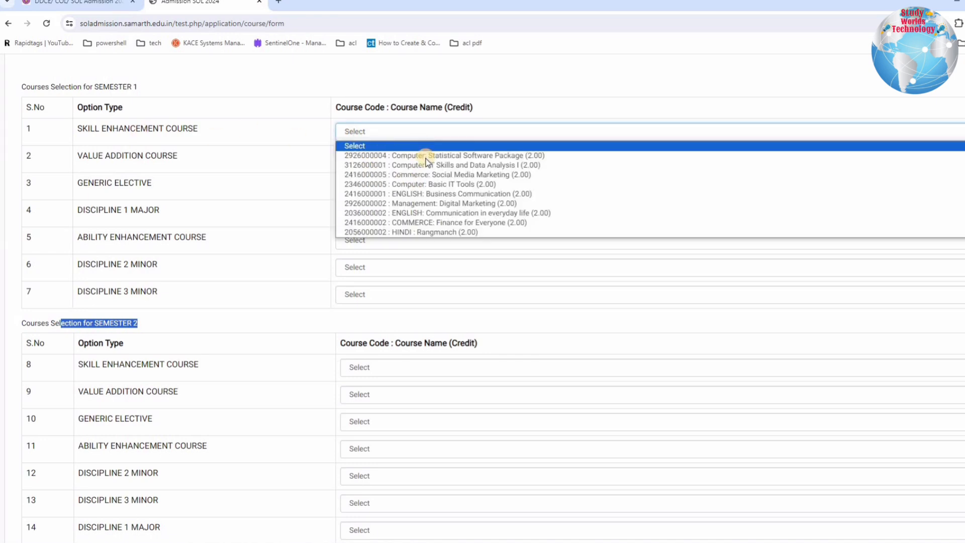
{"action": "left_click", "coordinate": [428, 195]}
{"action": "left_click", "coordinate": [352, 159]}
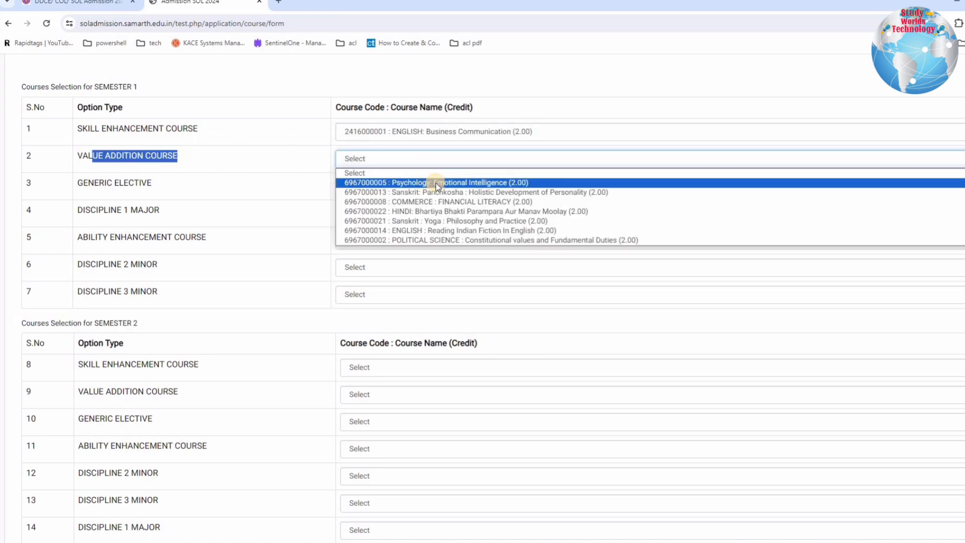
{"action": "left_click", "coordinate": [431, 181]}
{"action": "left_click", "coordinate": [383, 183]}
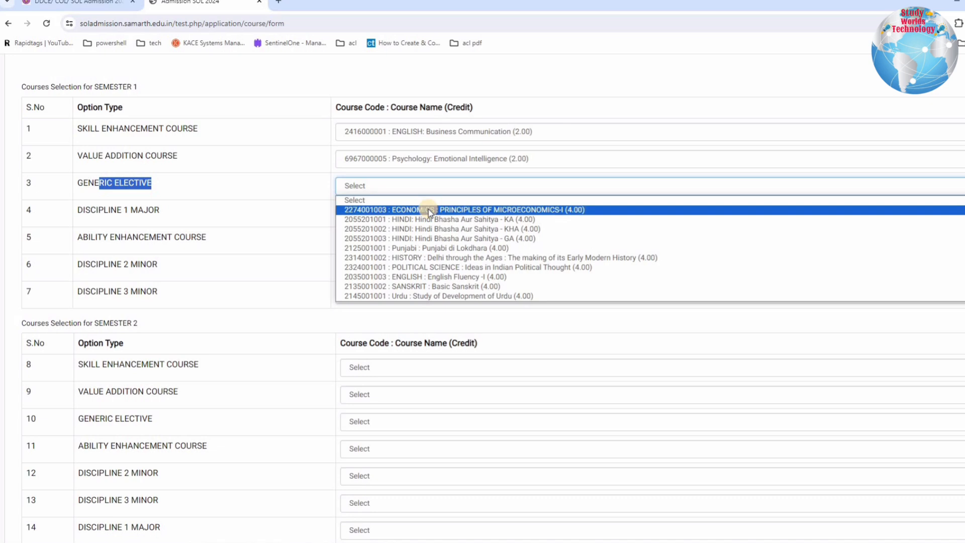
{"action": "left_click", "coordinate": [427, 209]}
{"action": "left_click_drag", "start_coordinate": [96, 210], "coordinate": [381, 213]}
{"action": "left_click", "coordinate": [379, 211]}
{"action": "left_click", "coordinate": [412, 236]}
{"action": "left_click", "coordinate": [397, 239]}
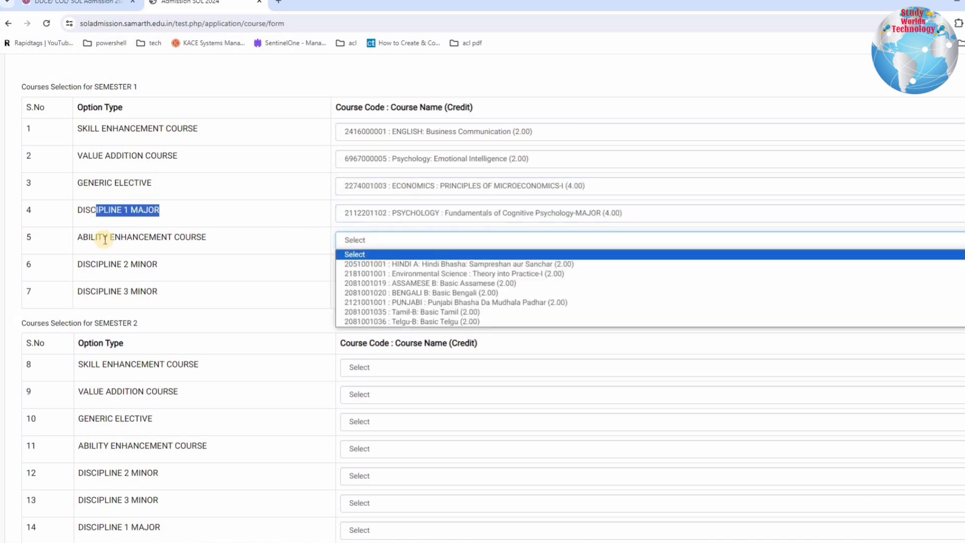
{"action": "left_click_drag", "start_coordinate": [102, 239], "coordinate": [211, 240]}
{"action": "left_click", "coordinate": [361, 241]}
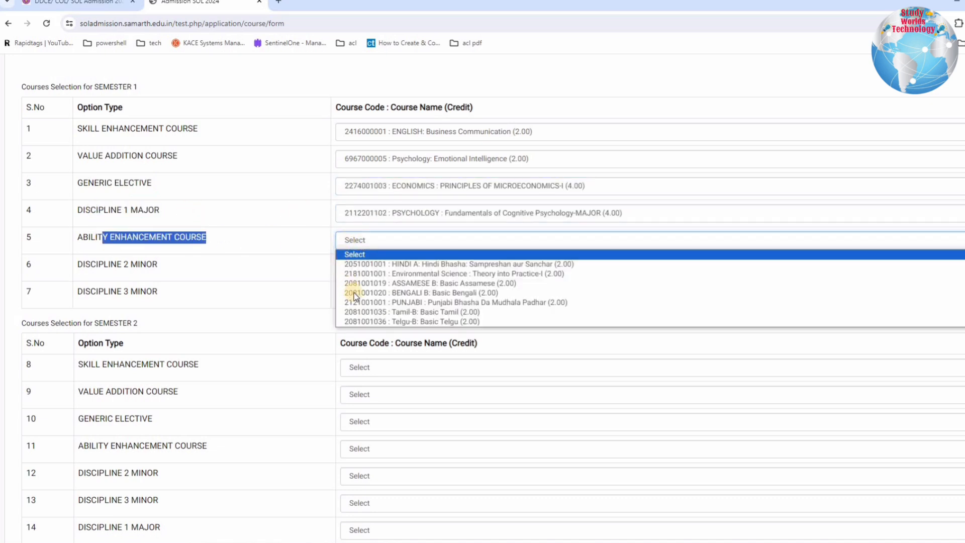
{"action": "left_click", "coordinate": [394, 273]}
- Choose Fundamental of Psychology for row 6 and Introduction to Political Theory for row 7
{"action": "scroll", "coordinate": [412, 223], "scroll_direction": "down", "scroll_amount": 1}
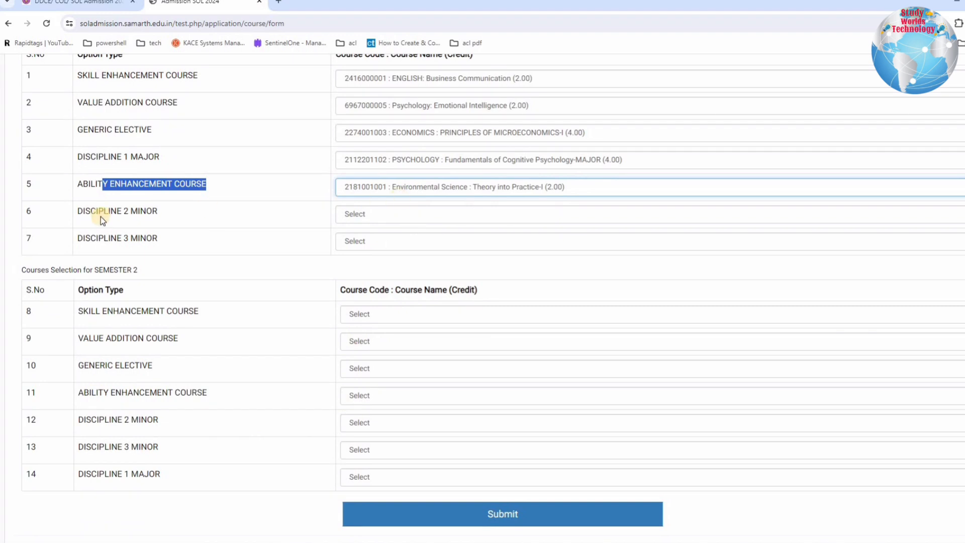
{"action": "left_click", "coordinate": [362, 223]}
{"action": "left_click", "coordinate": [399, 240]}
{"action": "left_click", "coordinate": [399, 242]}
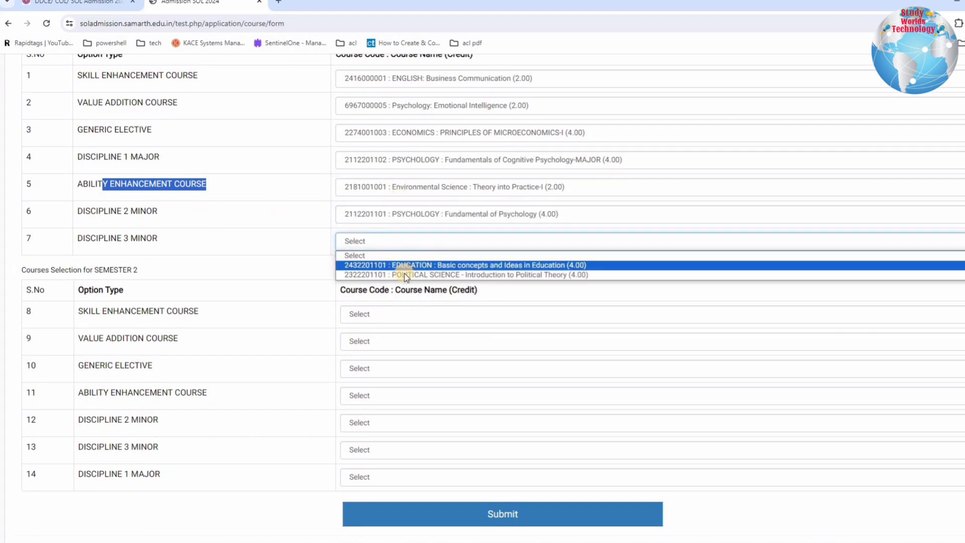
{"action": "left_click", "coordinate": [394, 275]}
{"action": "scroll", "coordinate": [204, 270], "scroll_direction": "down", "scroll_amount": 1}
- Choose Statistical Software Package for row 8 and, after a duplicate warning, Financial Literacy for row 9
{"action": "left_click", "coordinate": [401, 261]}
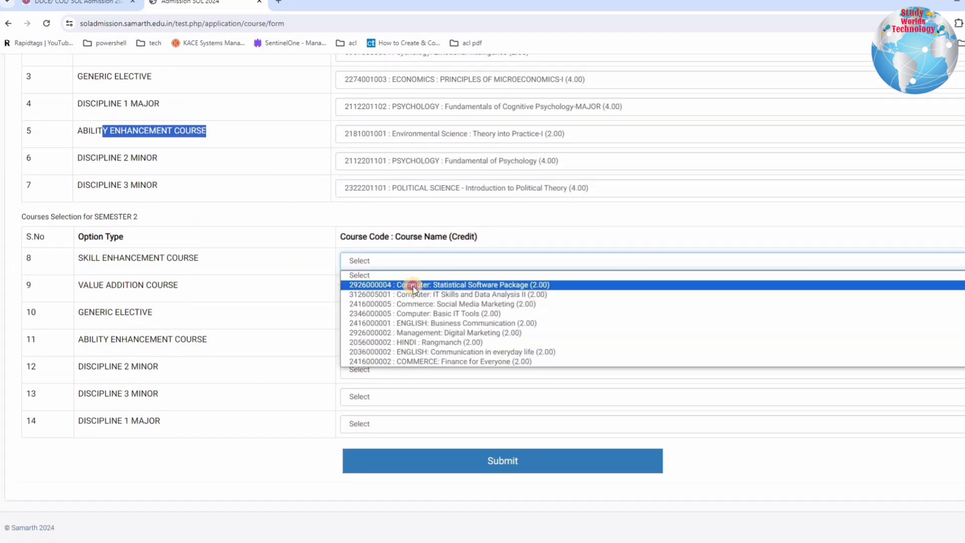
{"action": "left_click", "coordinate": [401, 282]}
{"action": "left_click", "coordinate": [374, 292]}
{"action": "left_click", "coordinate": [401, 313]}
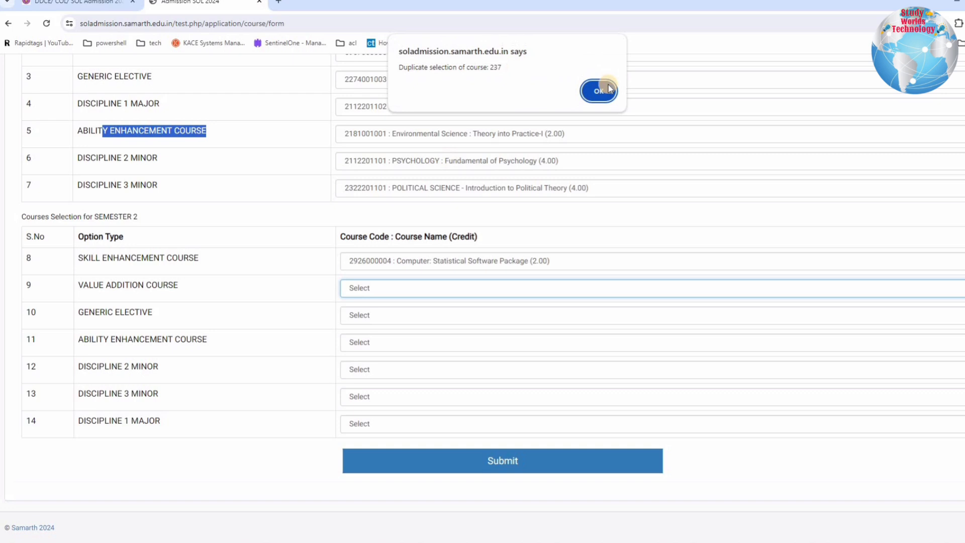
{"action": "key", "text": "Return"}
{"action": "left_click", "coordinate": [372, 289]}
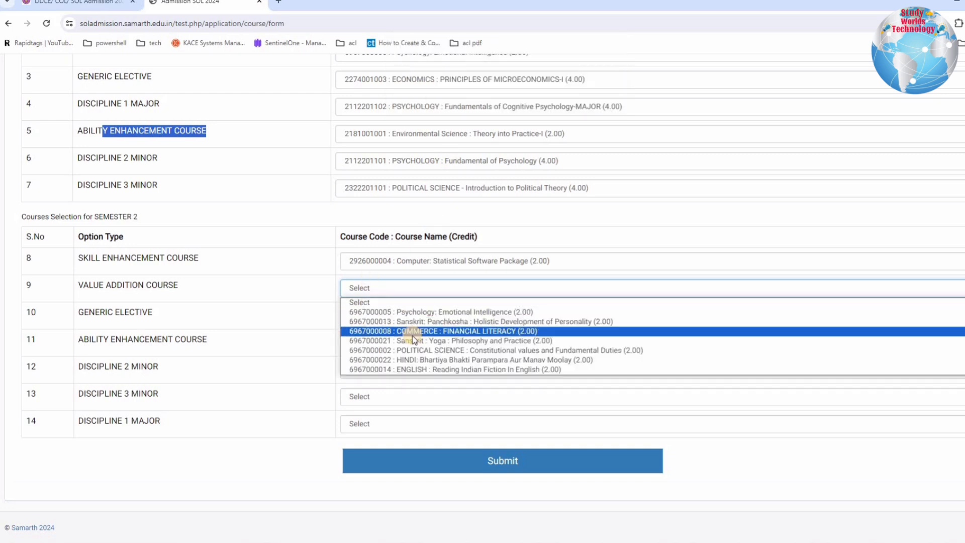
{"action": "left_click", "coordinate": [412, 331]}
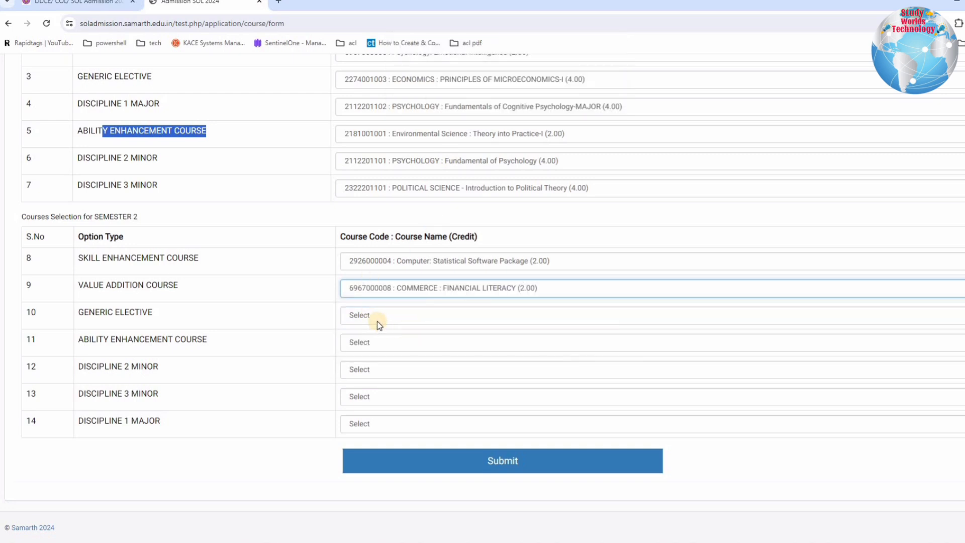
- Fill rows 10–14: Hindi Bhasha Aur Sahitya, Sampreshan aur Sanchar, Social Psychology, Human Development, Application of Social Psychology
{"action": "left_click", "coordinate": [378, 319]}
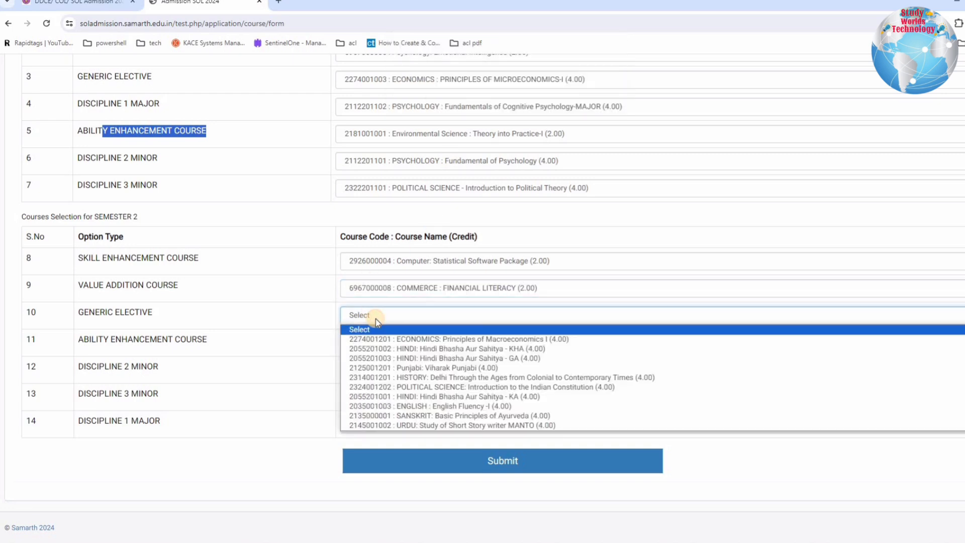
{"action": "left_click", "coordinate": [425, 396]}
{"action": "left_click", "coordinate": [384, 346]}
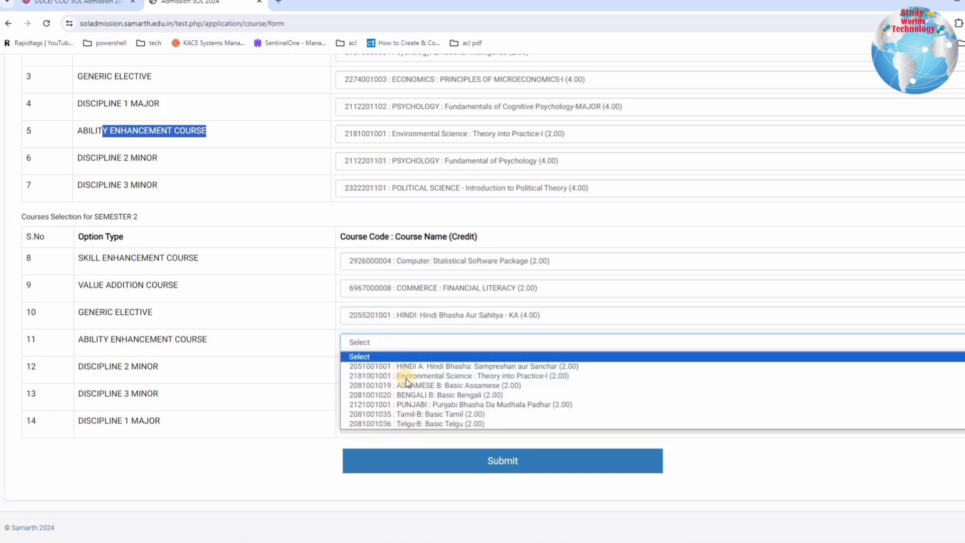
{"action": "left_click", "coordinate": [392, 367]}
{"action": "left_click", "coordinate": [391, 370]}
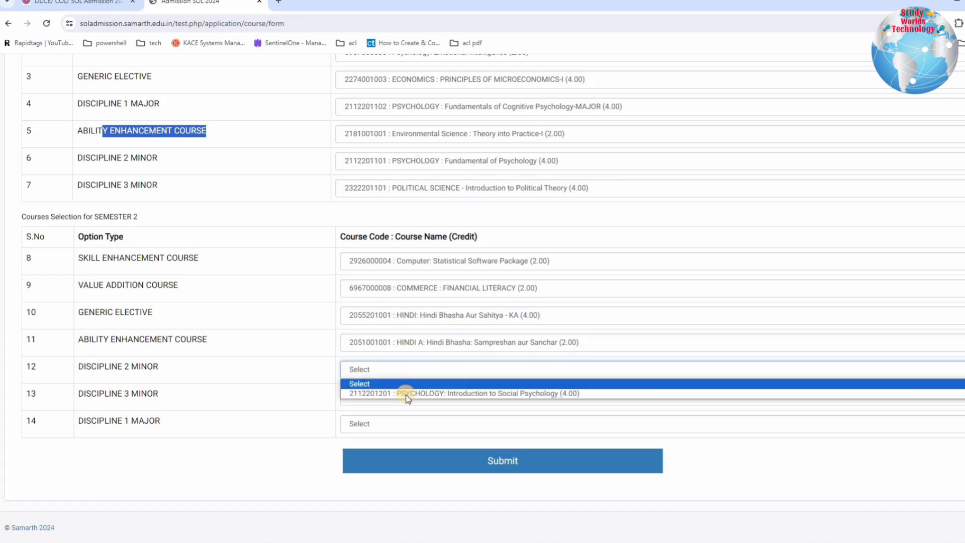
{"action": "left_click", "coordinate": [404, 395]}
{"action": "left_click", "coordinate": [410, 398]}
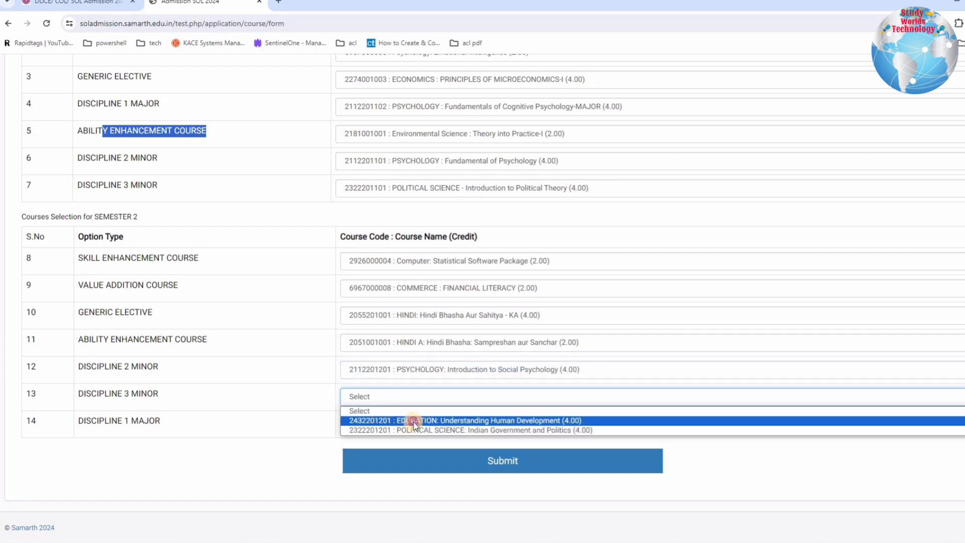
{"action": "left_click", "coordinate": [411, 422]}
{"action": "left_click", "coordinate": [410, 424]}
{"action": "left_click", "coordinate": [410, 446]}
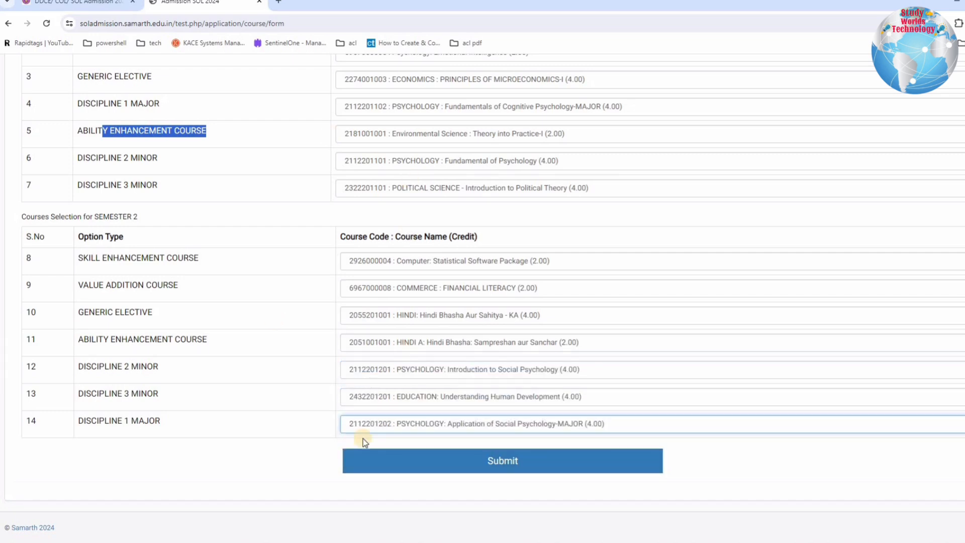
{"action": "scroll", "coordinate": [482, 348], "scroll_direction": "up", "scroll_amount": 3}
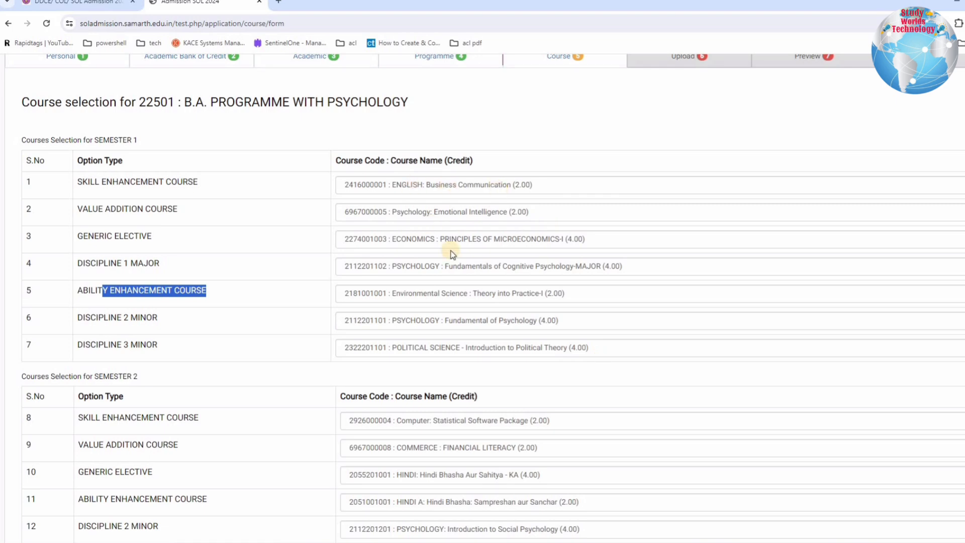
{"action": "scroll", "coordinate": [460, 259], "scroll_direction": "down", "scroll_amount": 4}
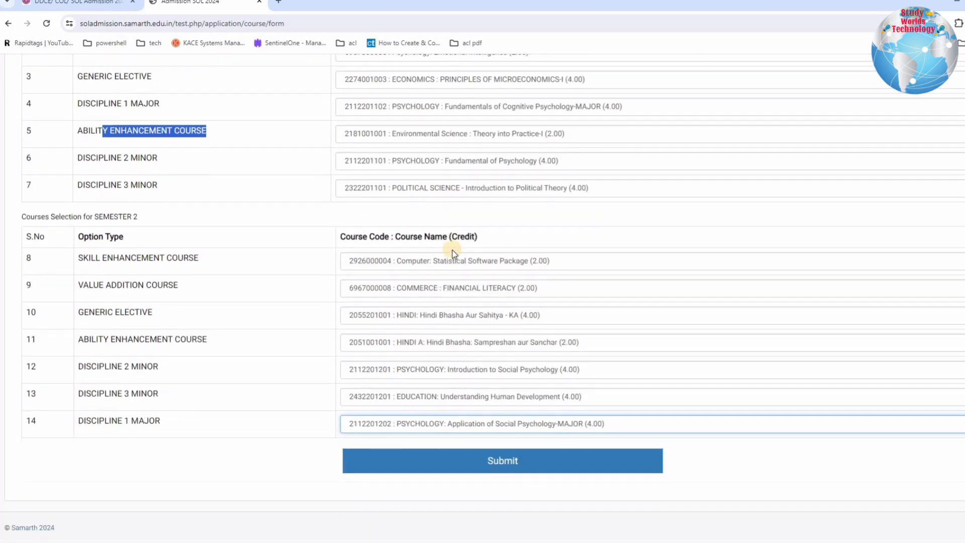
{"action": "scroll", "coordinate": [450, 252], "scroll_direction": "up", "scroll_amount": 4}
{"action": "scroll", "coordinate": [436, 456], "scroll_direction": "up", "scroll_amount": 2}
{"action": "scroll", "coordinate": [436, 455], "scroll_direction": "down", "scroll_amount": 5}
- Submit the 14 chosen courses and check the 44-credit total
{"action": "left_click", "coordinate": [462, 470]}
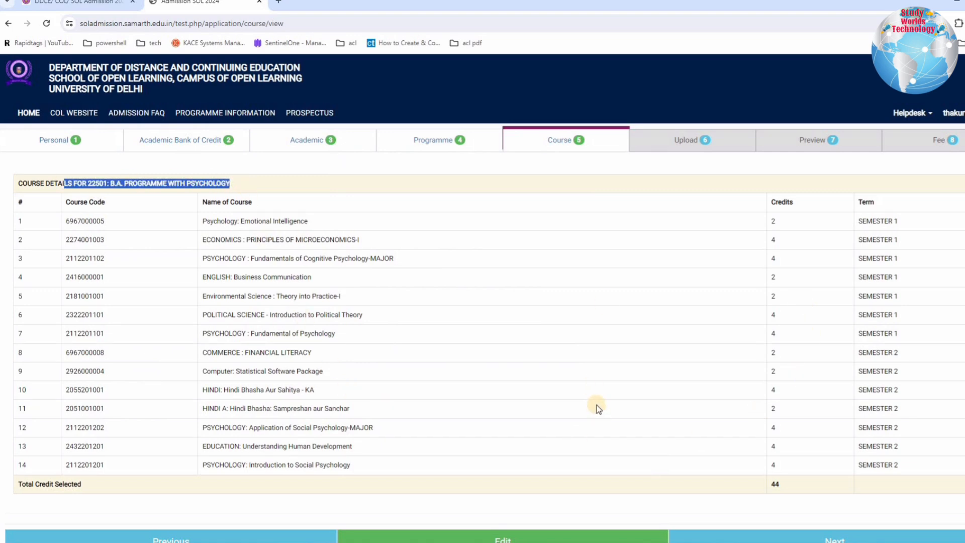
{"action": "scroll", "coordinate": [152, 283], "scroll_direction": "down", "scroll_amount": 1}
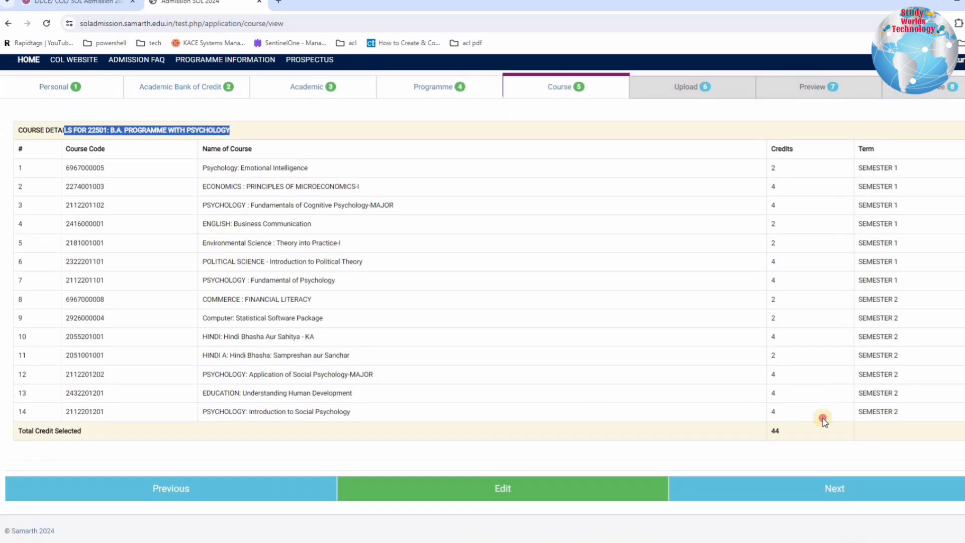
{"action": "left_click_drag", "start_coordinate": [824, 420], "coordinate": [750, 431]}
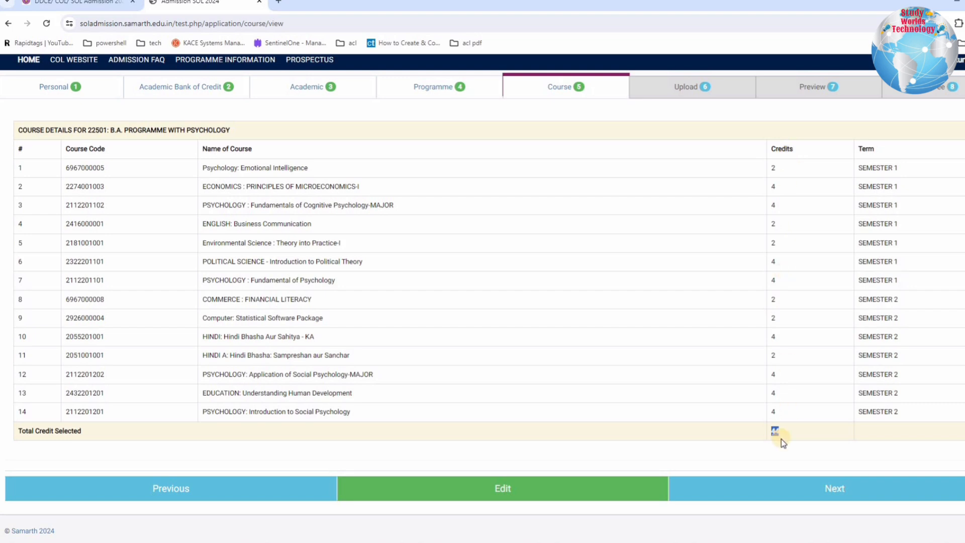
{"action": "left_click", "coordinate": [839, 494]}
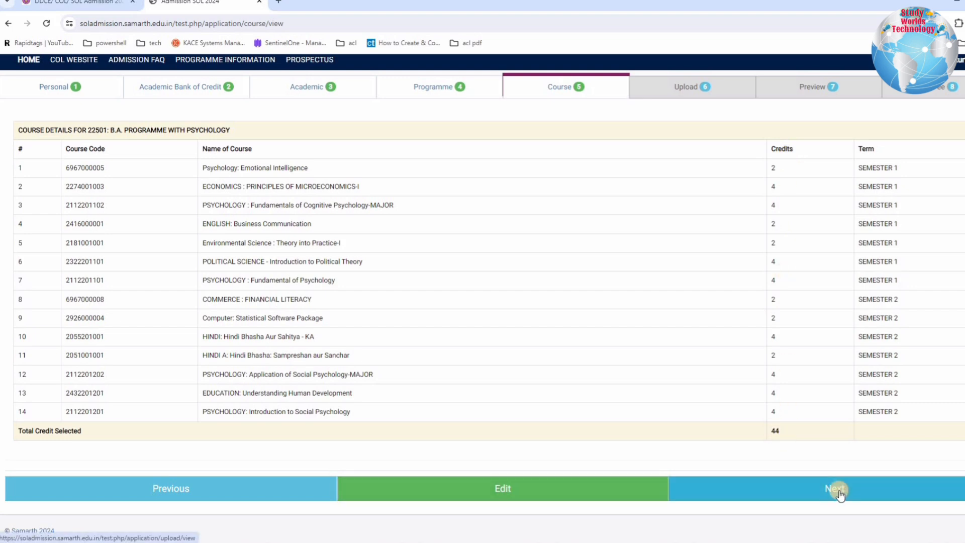
- On the Upload step, review the signature, Class X, XII, address and ID proof requirements and size limits
{"action": "left_click", "coordinate": [840, 494]}
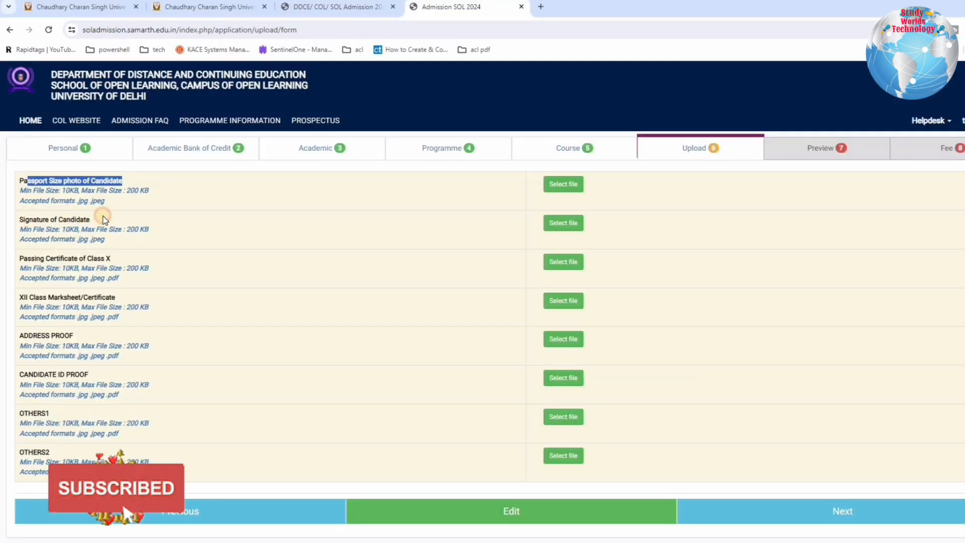
{"action": "left_click_drag", "start_coordinate": [107, 215], "coordinate": [25, 219]}
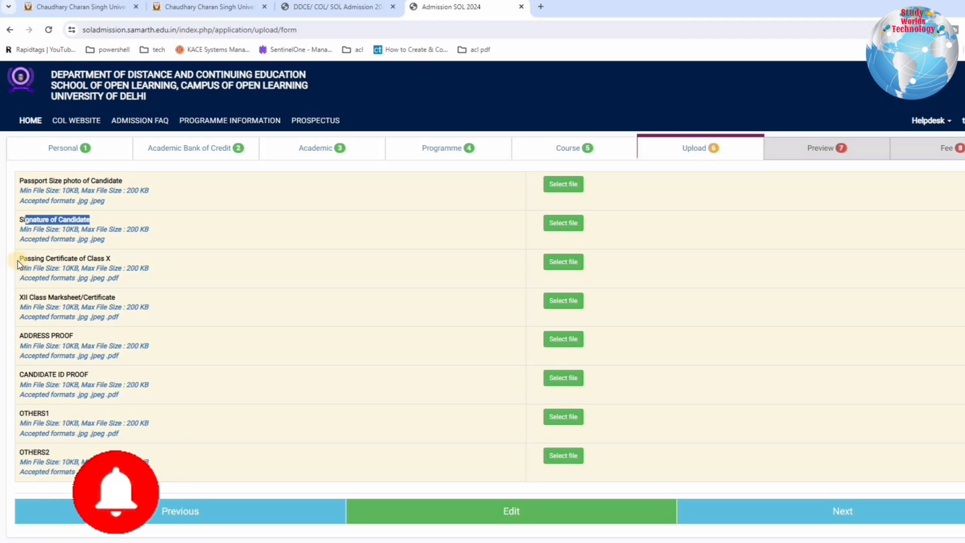
{"action": "left_click_drag", "start_coordinate": [20, 260], "coordinate": [132, 259]}
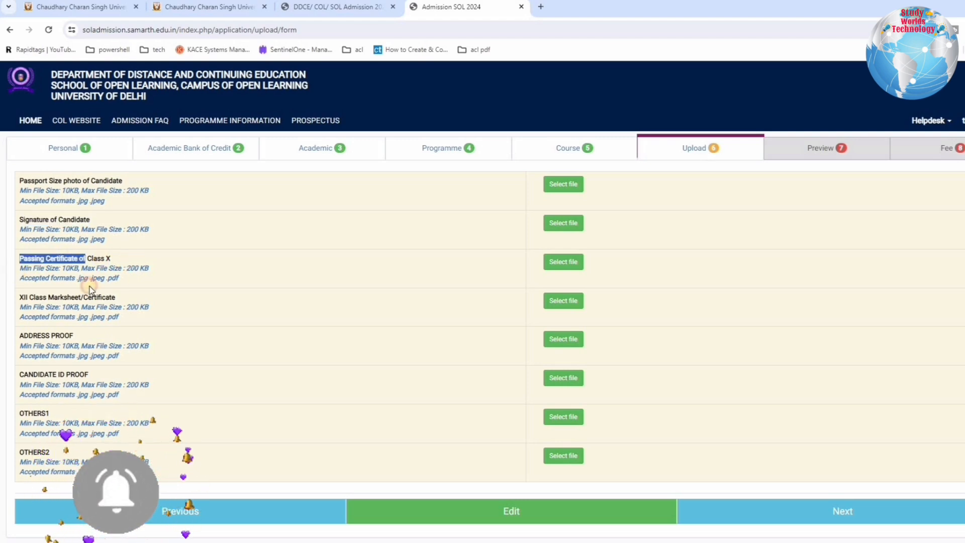
{"action": "left_click", "coordinate": [145, 296]}
{"action": "left_click_drag", "start_coordinate": [145, 296], "coordinate": [27, 297]}
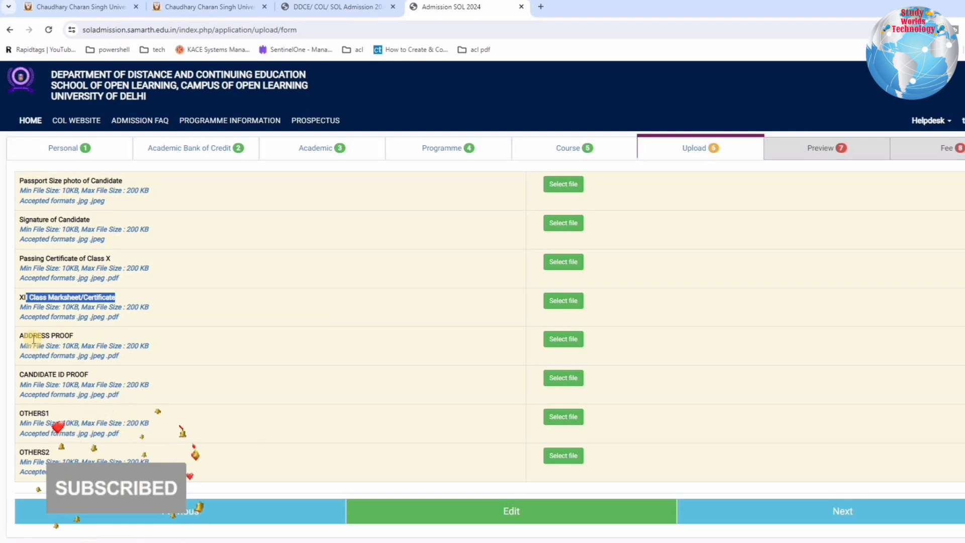
{"action": "left_click_drag", "start_coordinate": [91, 337], "coordinate": [24, 335]}
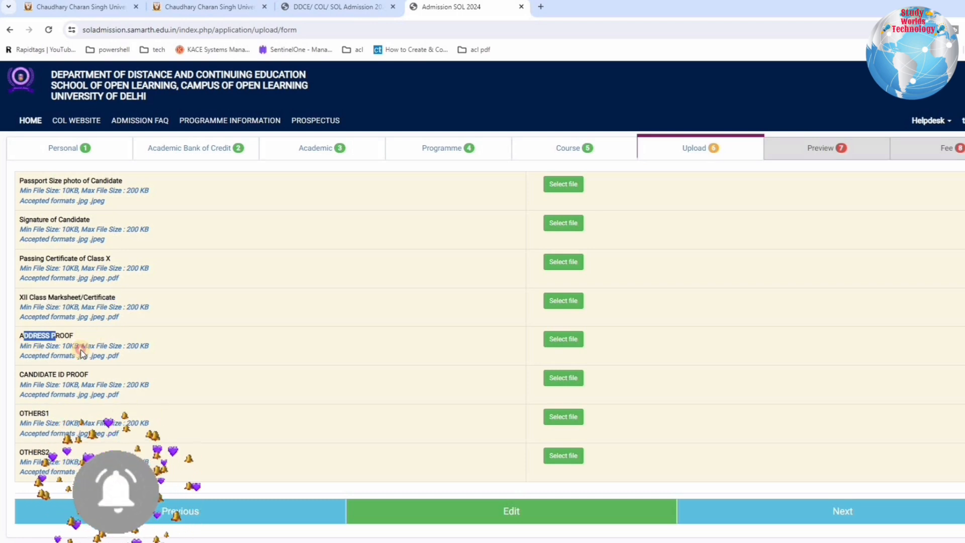
{"action": "left_click_drag", "start_coordinate": [26, 376], "coordinate": [106, 376]}
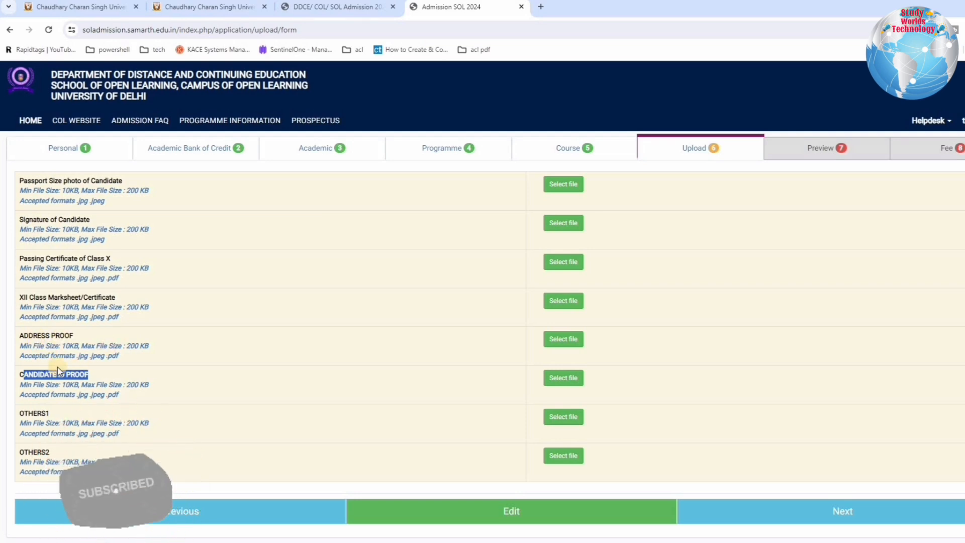
{"action": "left_click_drag", "start_coordinate": [115, 340], "coordinate": [37, 335]}
{"action": "left_click_drag", "start_coordinate": [112, 374], "coordinate": [49, 374]}
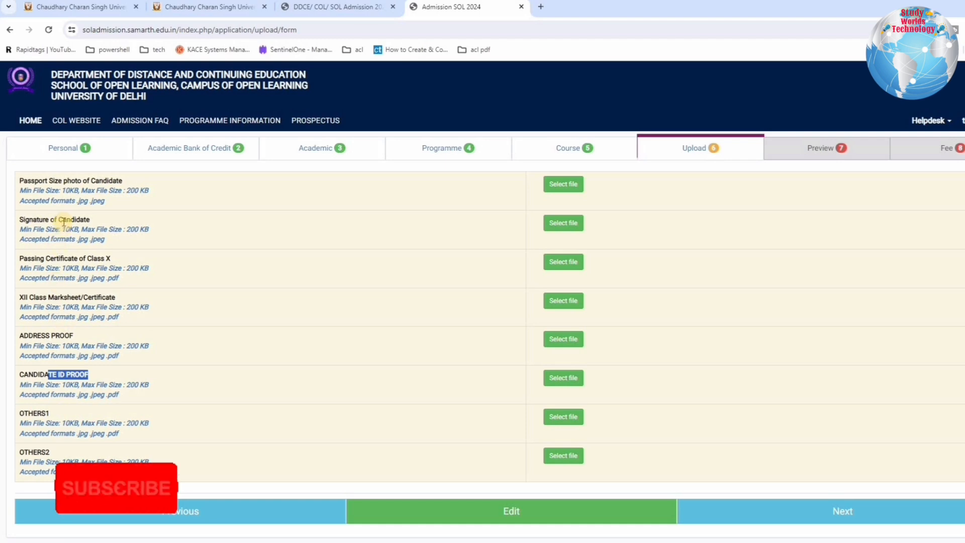
{"action": "left_click", "coordinate": [74, 189]}
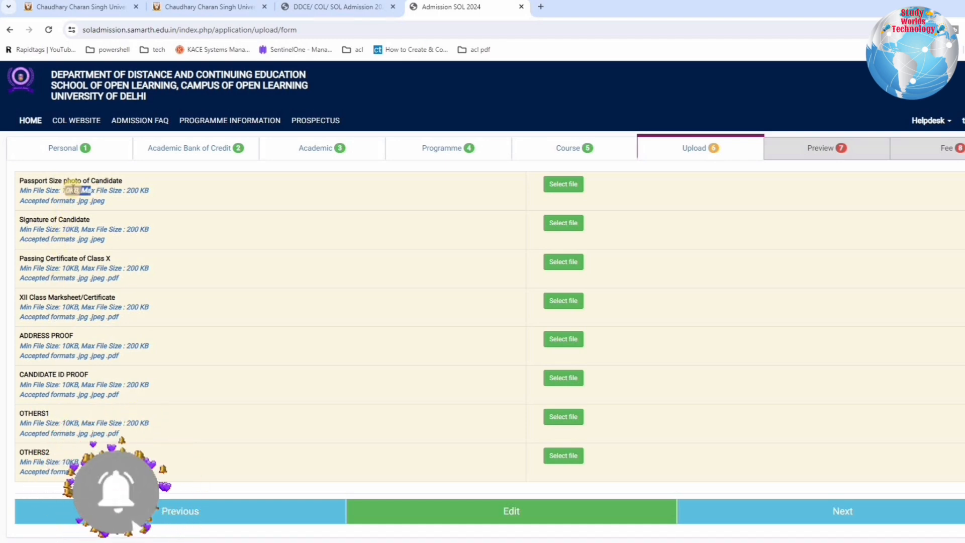
{"action": "left_click_drag", "start_coordinate": [74, 189], "coordinate": [164, 189]}
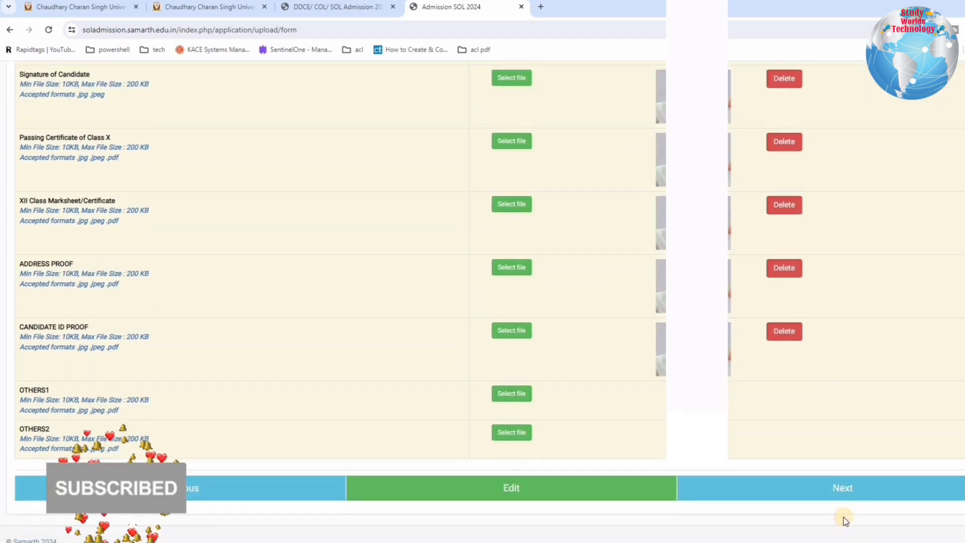
- Continue to the upload summary and check the list of uploaded documents
{"action": "left_click", "coordinate": [814, 486]}
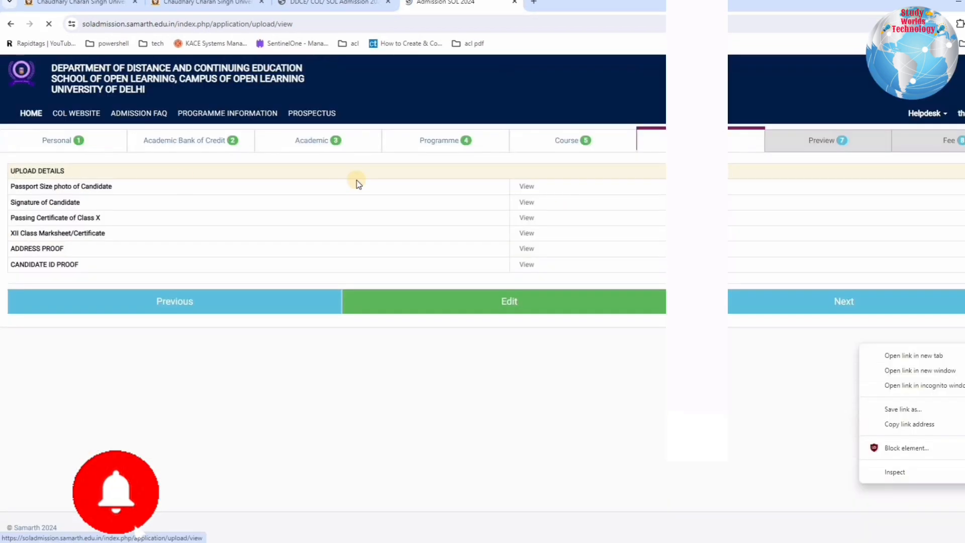
{"action": "left_click_drag", "start_coordinate": [20, 171], "coordinate": [458, 249]}
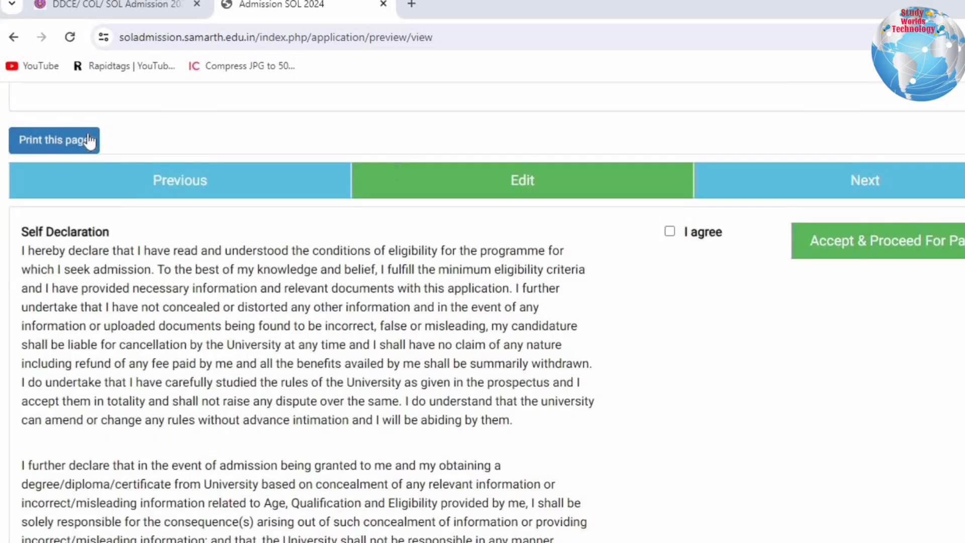
- Print the application preview as a PDF and return to the Preview page
{"action": "left_click", "coordinate": [66, 153]}
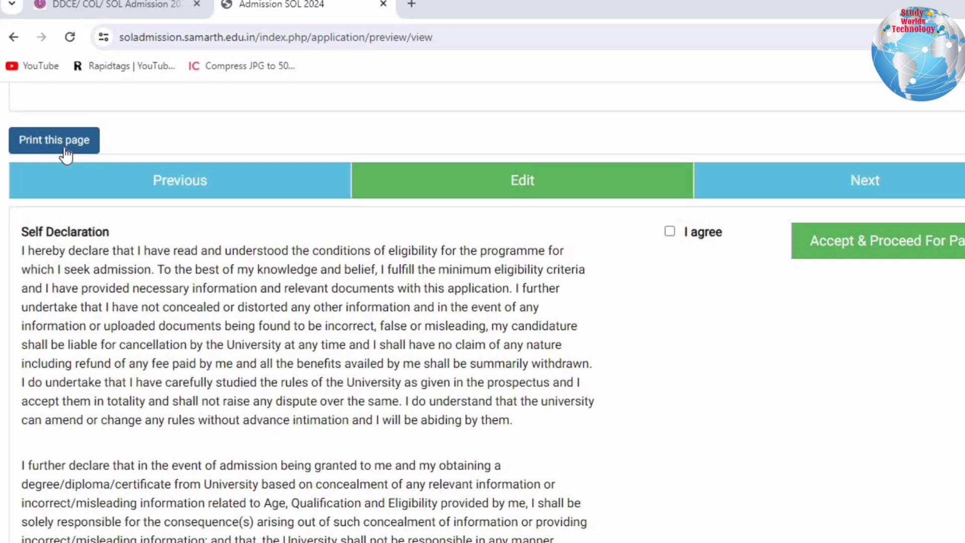
{"action": "left_click", "coordinate": [66, 151]}
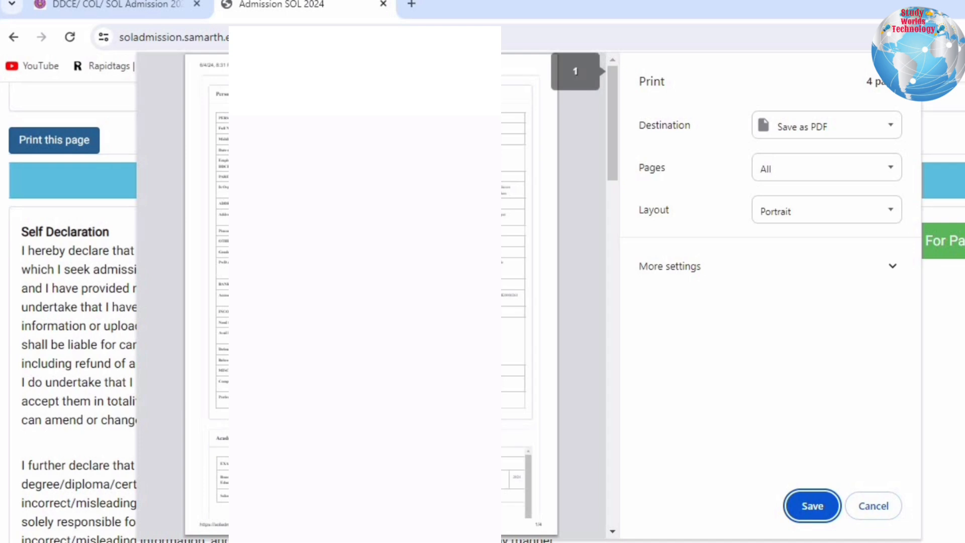
{"action": "key", "text": "Escape"}
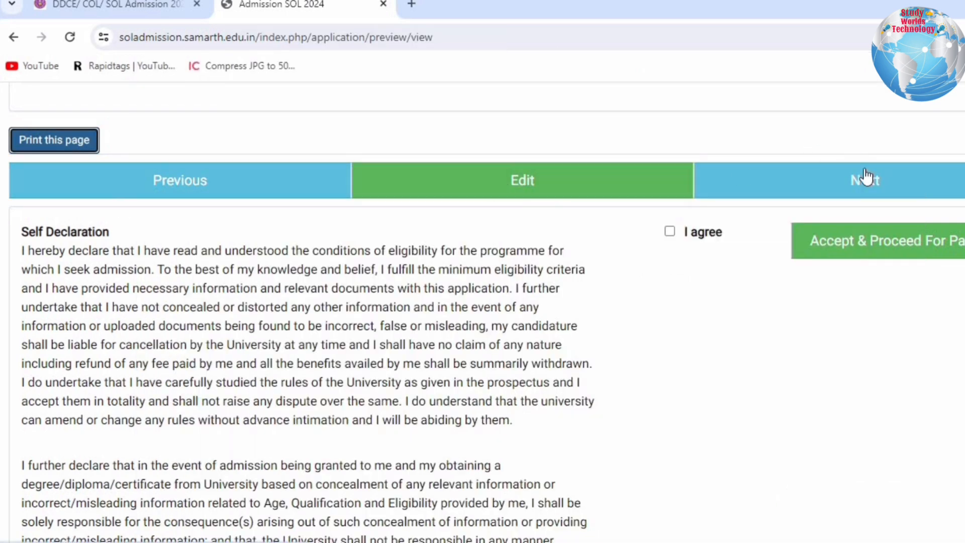
- Agree to the self-declaration and review the ₹11320.00 fee due for B.A. Programme with Psychology
{"action": "left_click", "coordinate": [671, 232]}
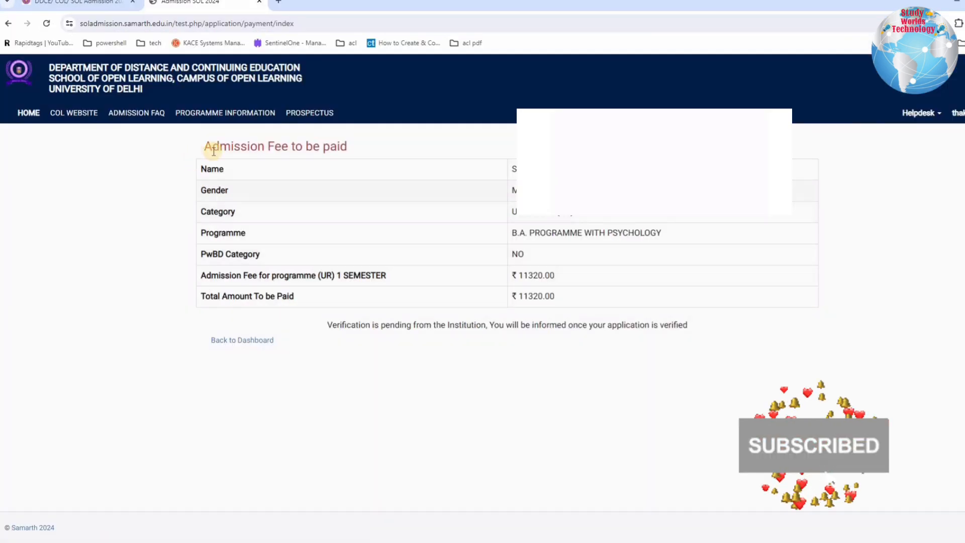
{"action": "left_click_drag", "start_coordinate": [211, 149], "coordinate": [356, 157]}
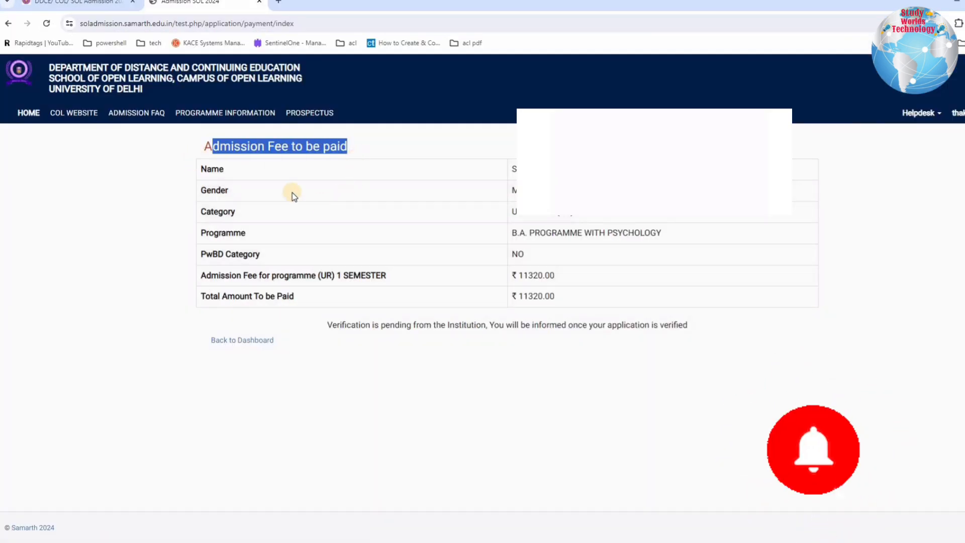
{"action": "left_click", "coordinate": [558, 208]}
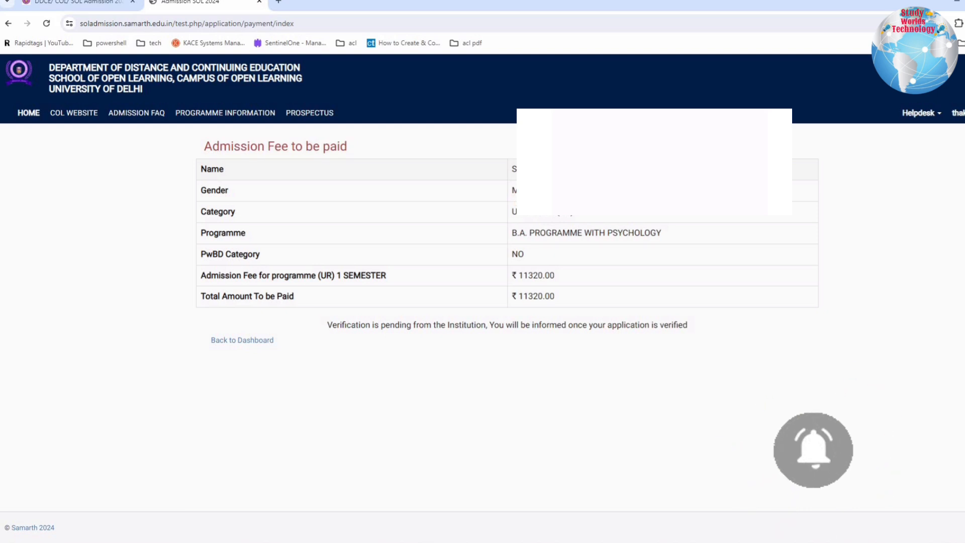
{"action": "left_click_drag", "start_coordinate": [565, 217], "coordinate": [666, 235]}
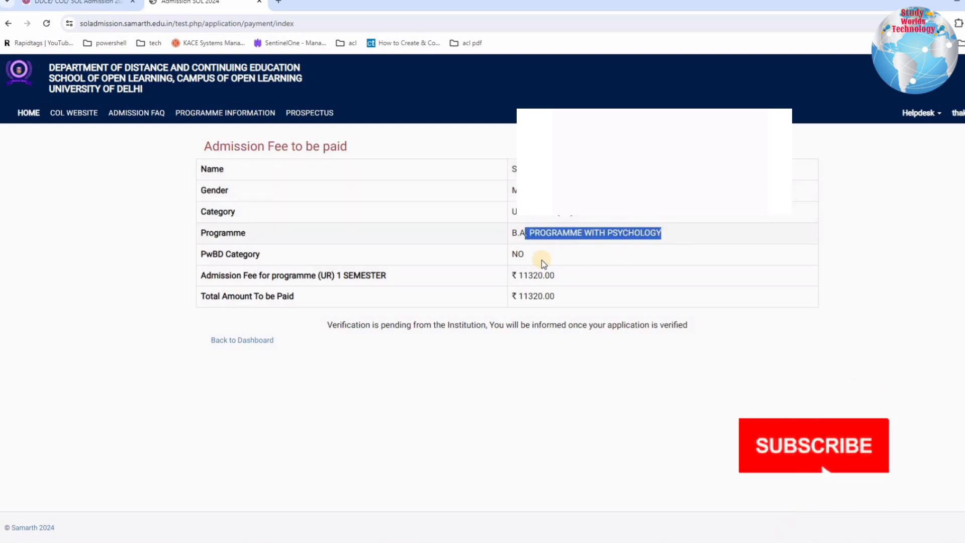
{"action": "left_click_drag", "start_coordinate": [518, 274], "coordinate": [558, 307]}
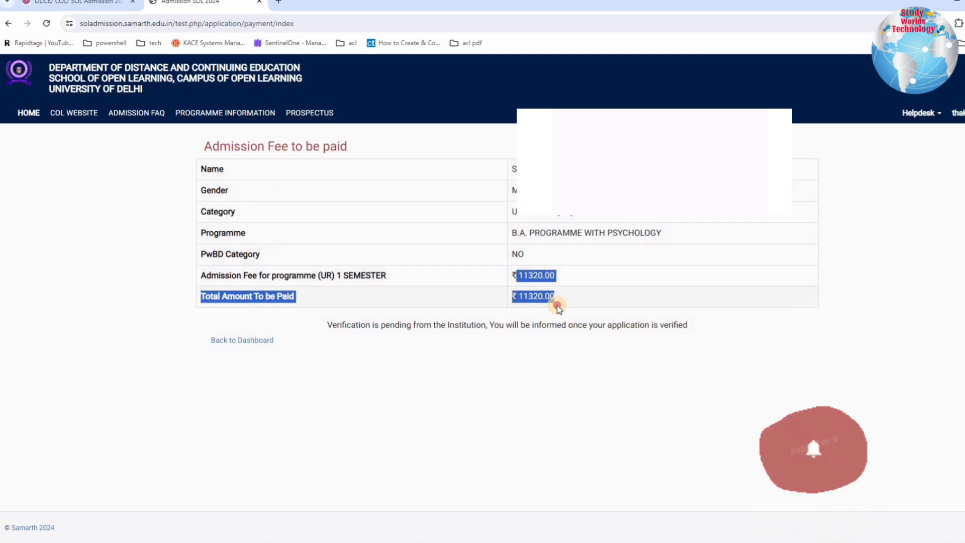
{"action": "left_click_drag", "start_coordinate": [528, 275], "coordinate": [561, 299]}
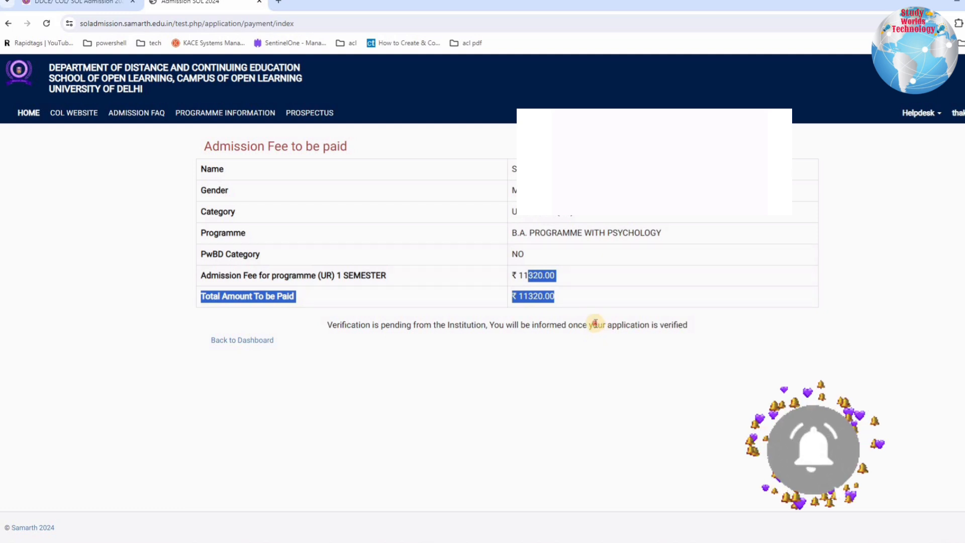
{"action": "left_click", "coordinate": [573, 336]}
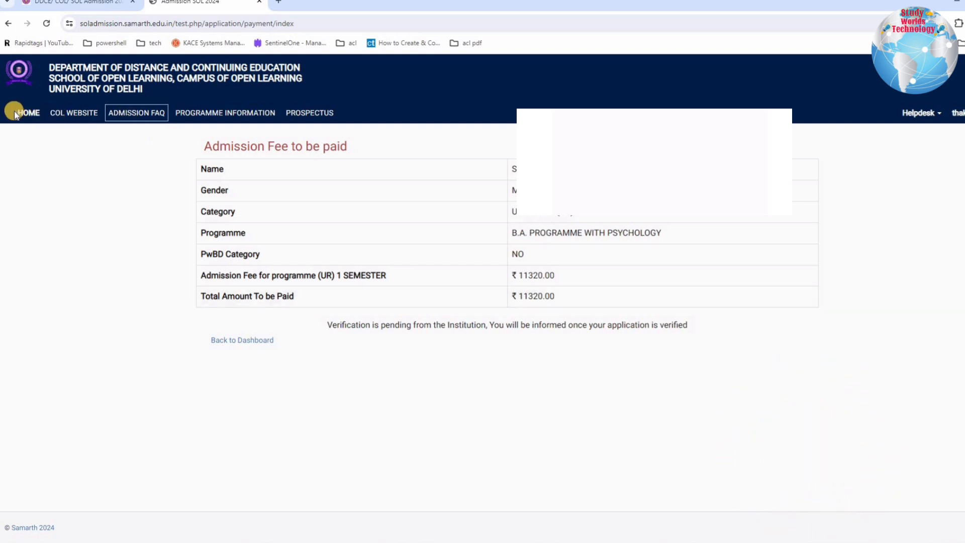
{"action": "key", "text": "shift+Tab"}
{"action": "key", "text": "shift+Tab"}
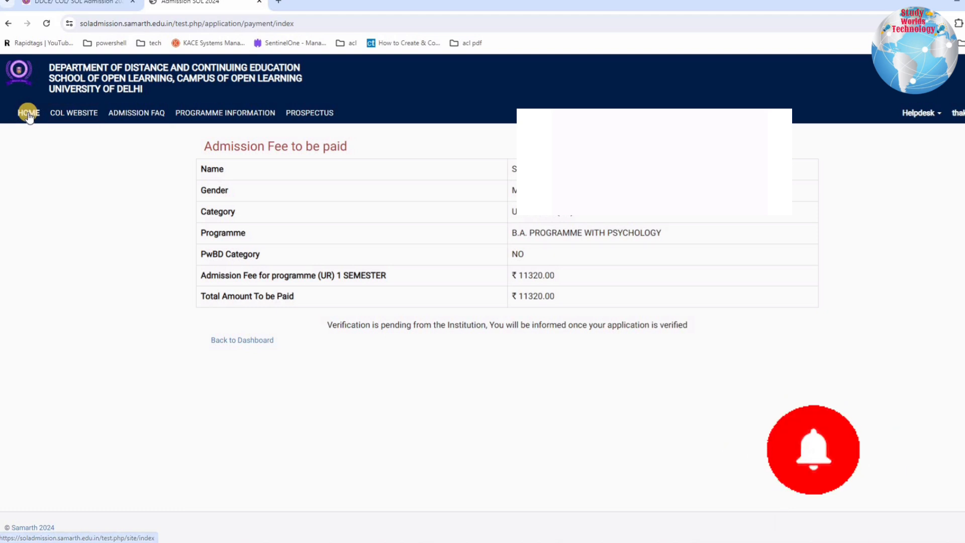
{"action": "left_click", "coordinate": [29, 117]}
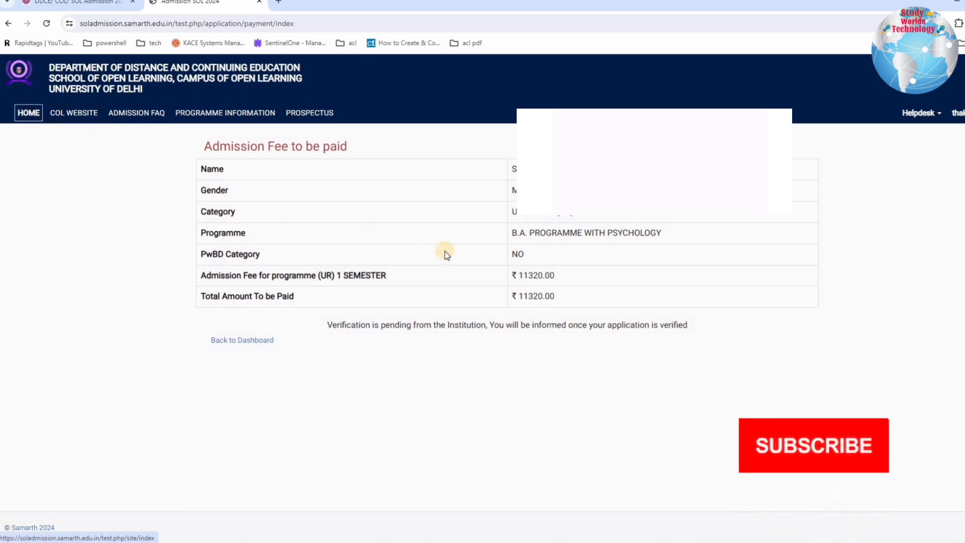
{"action": "left_click", "coordinate": [512, 433]}
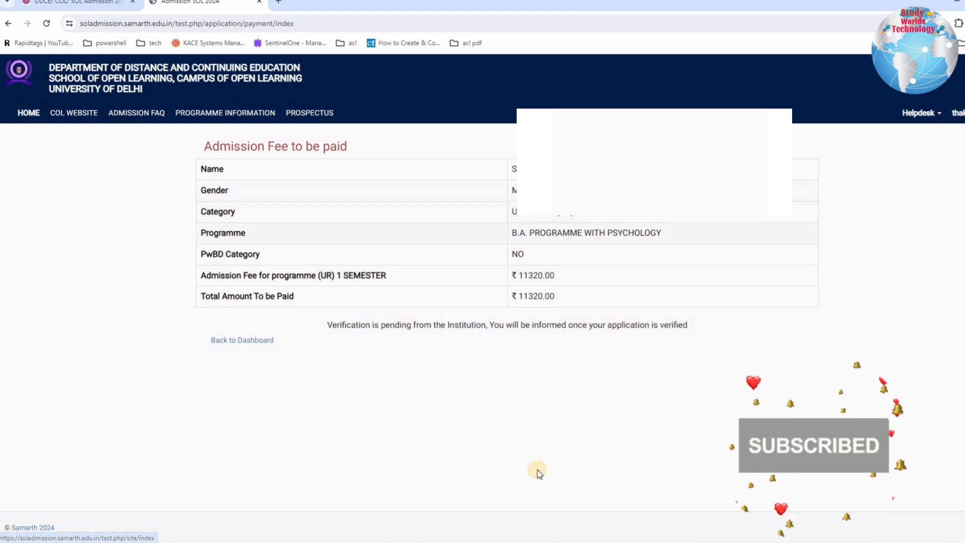